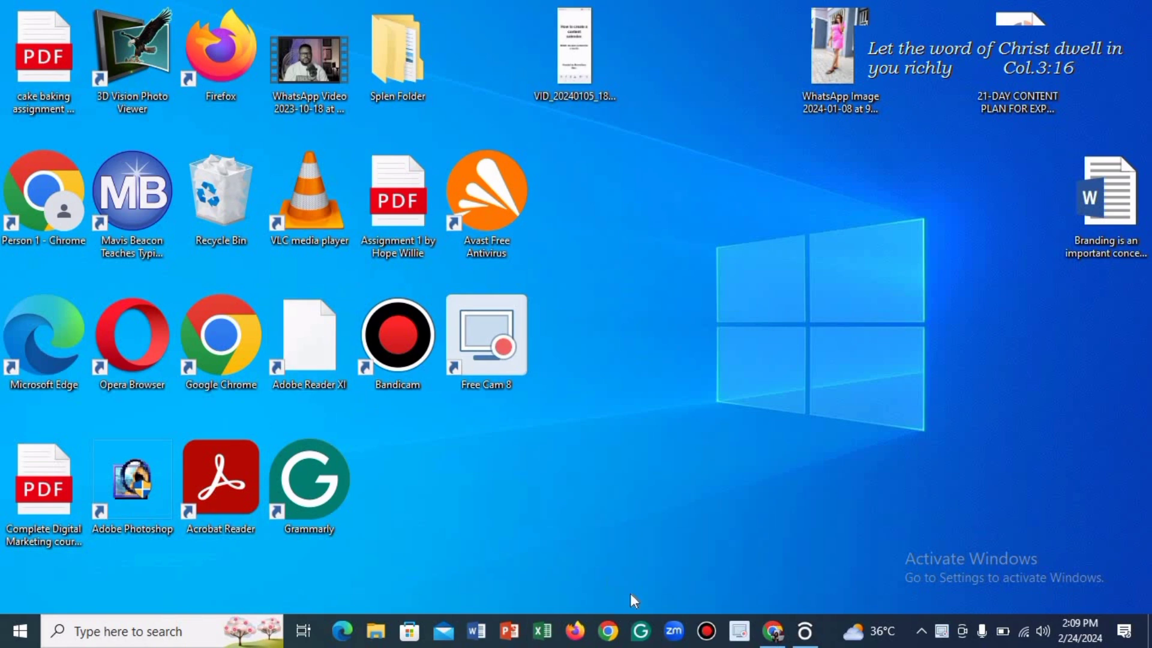
Step: Switch to Chrome and go to business.facebook.com in the open new tab
left_click(773, 632)
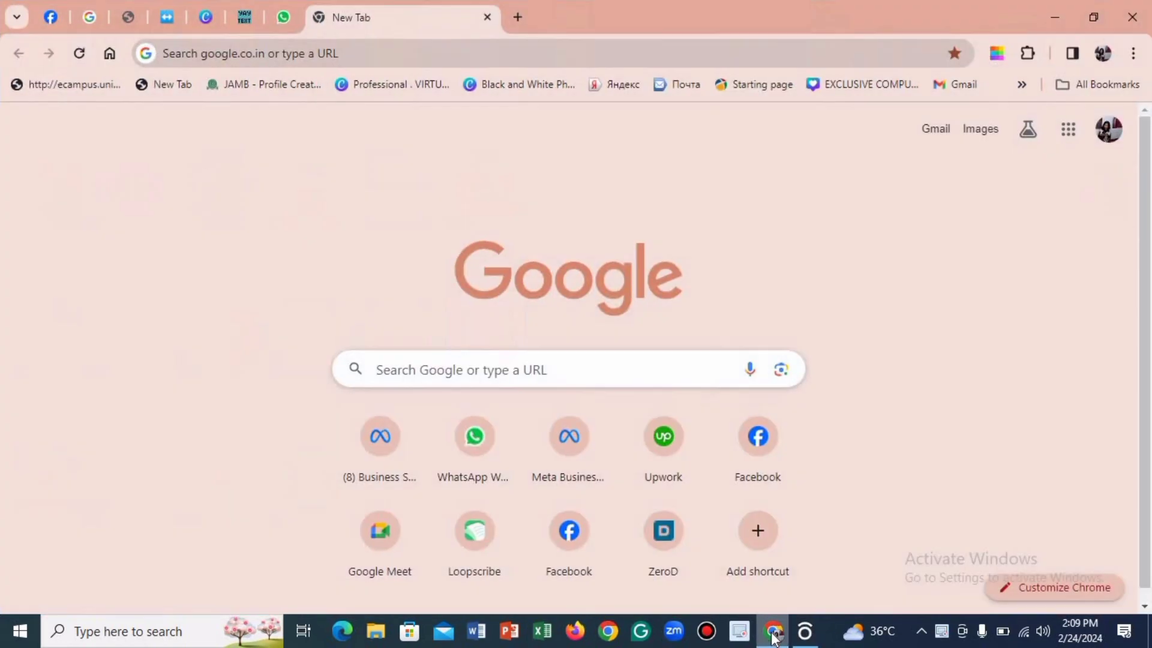
left_click(355, 51)
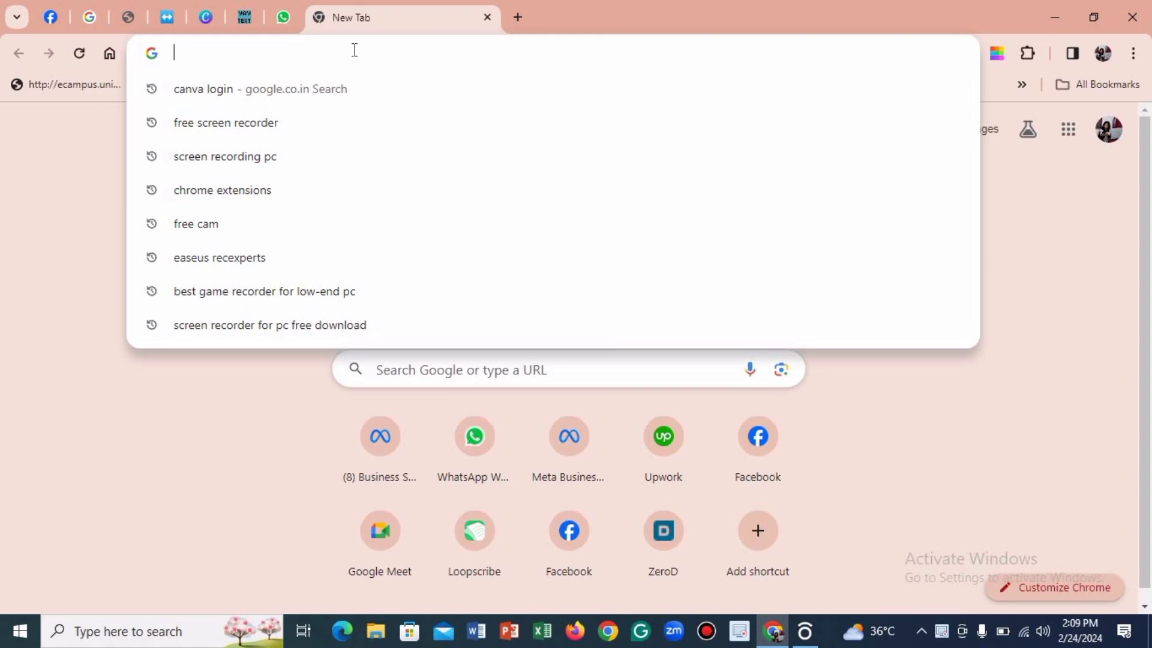
type("busine")
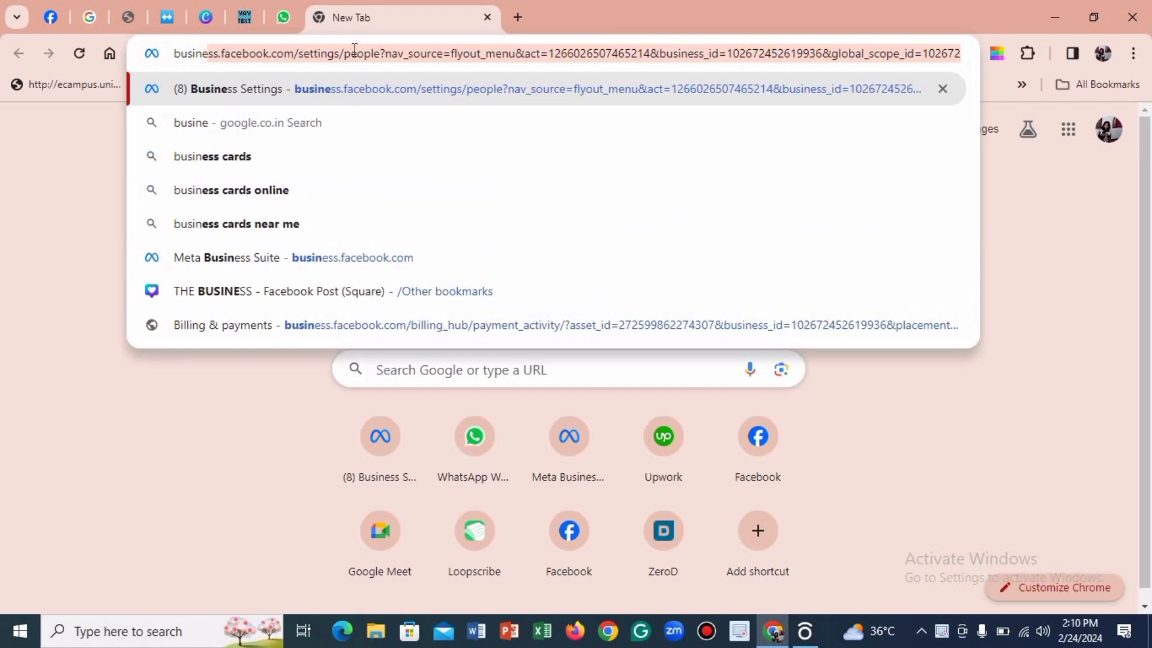
type("ss")
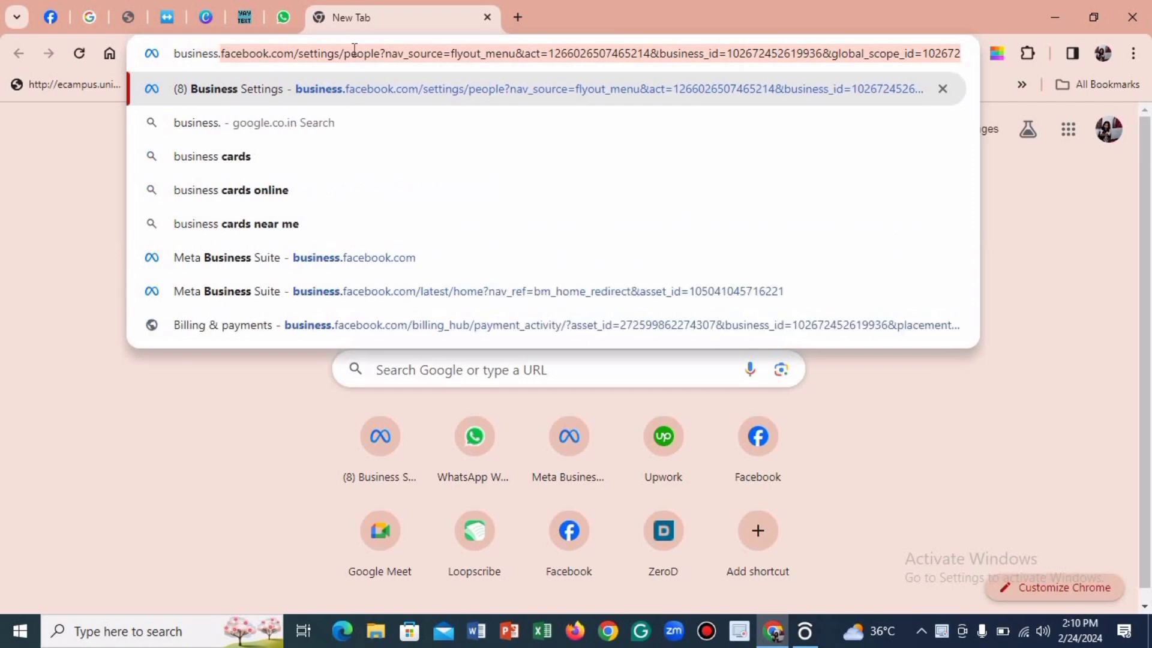
type(".face")
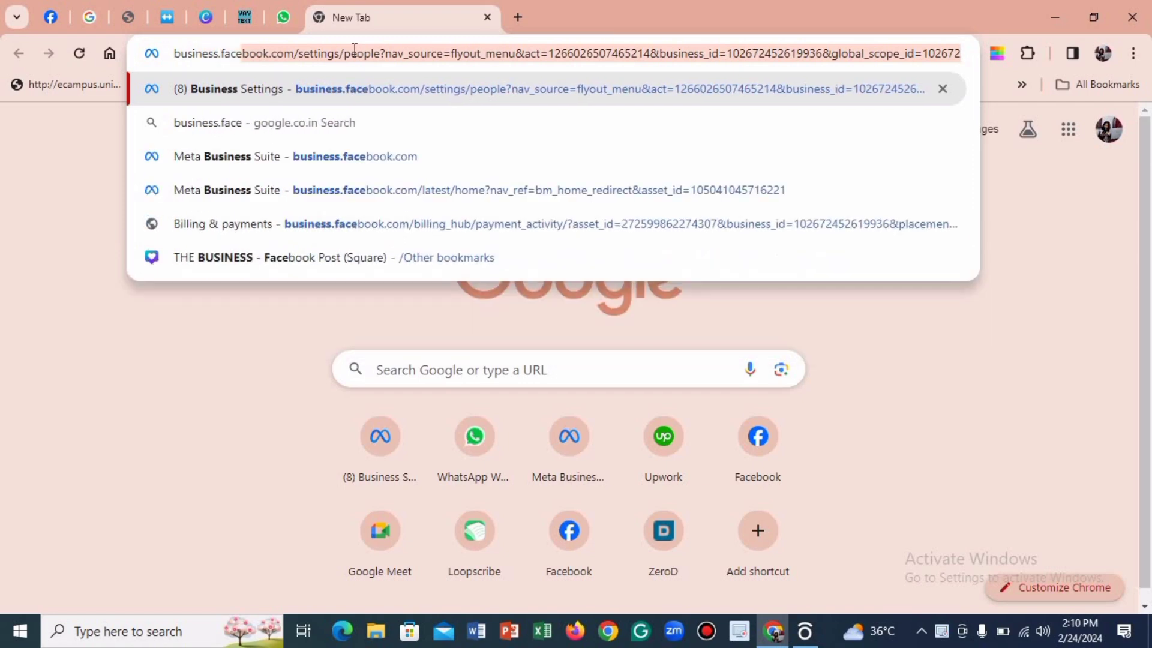
type("book")
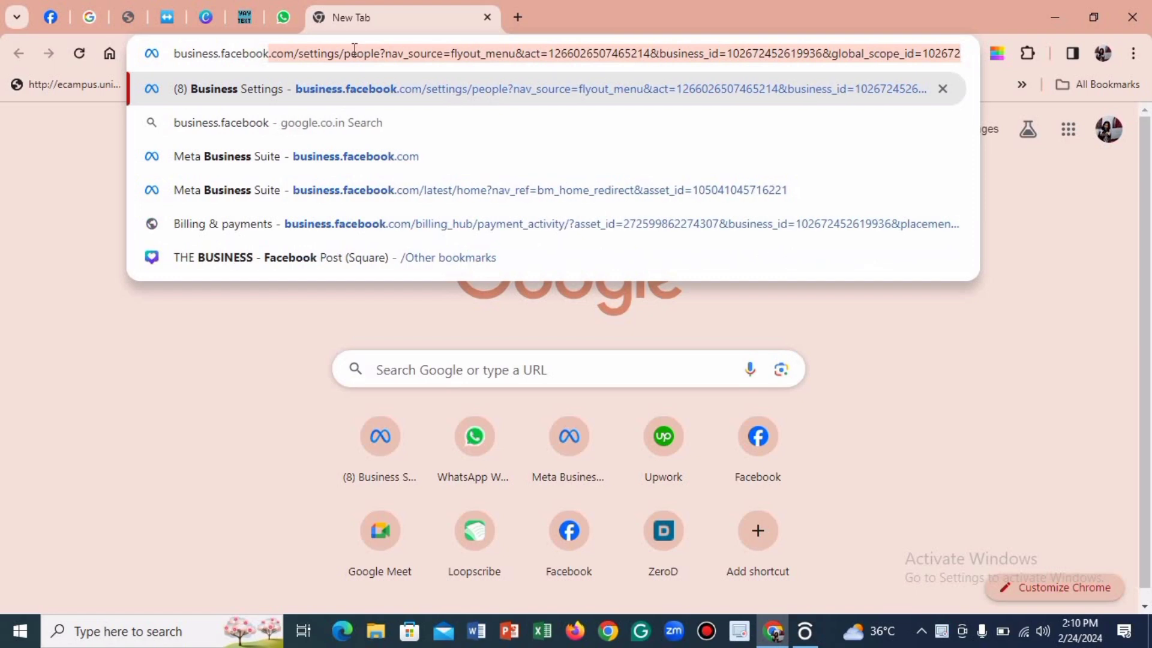
type(".")
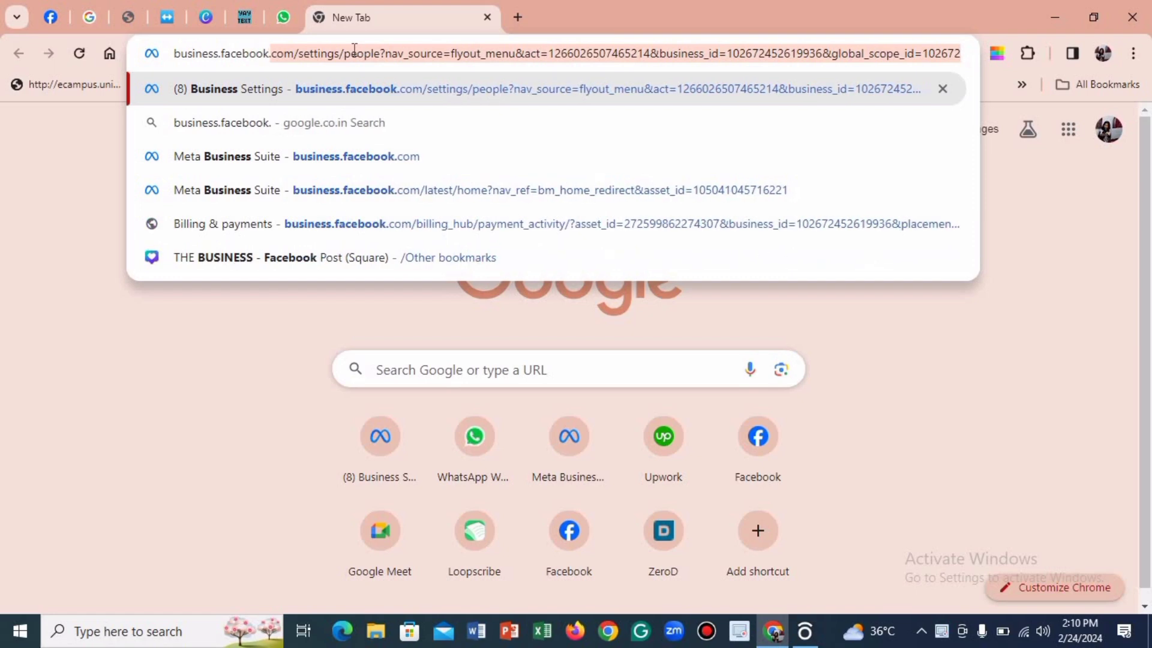
type("com")
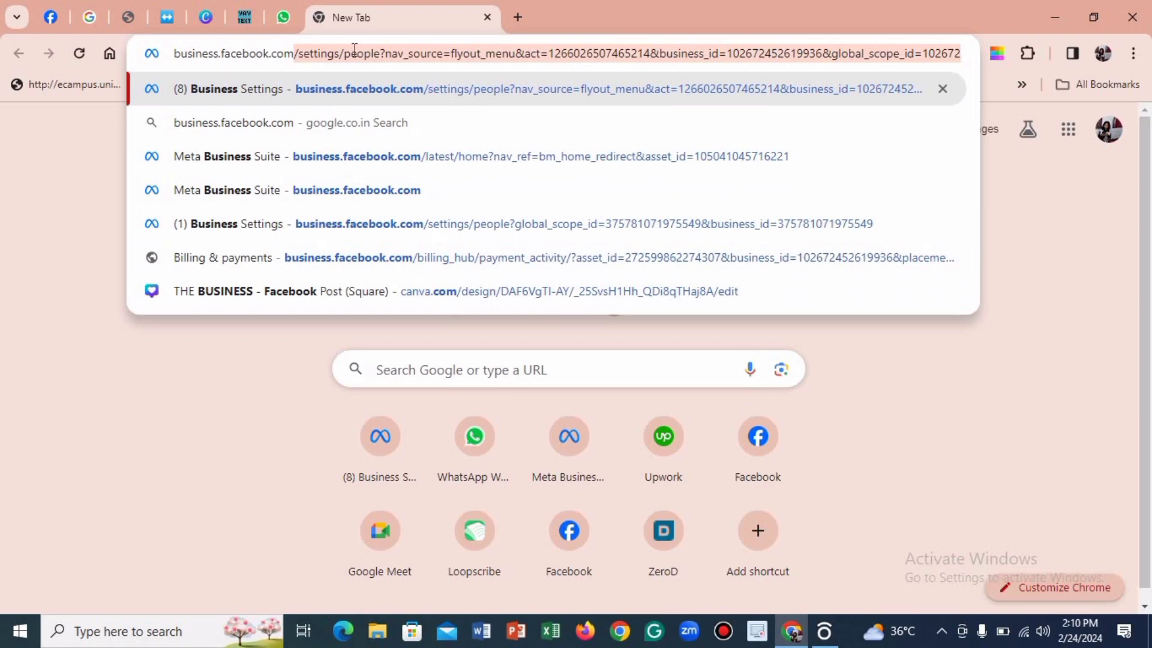
key("Return")
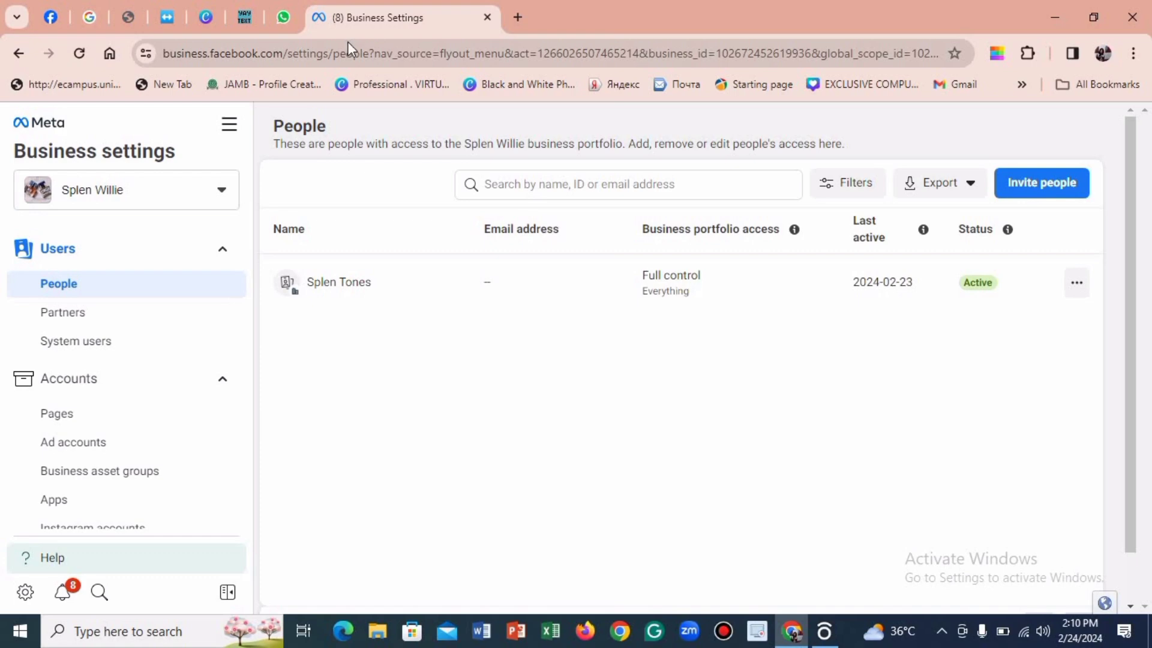
Step: Load the plain business.facebook.com address without the autocompleted settings path, and dismiss the Instagram connection dialog
double_click(353, 51)
triple_click(352, 49)
key("ctrl+a")
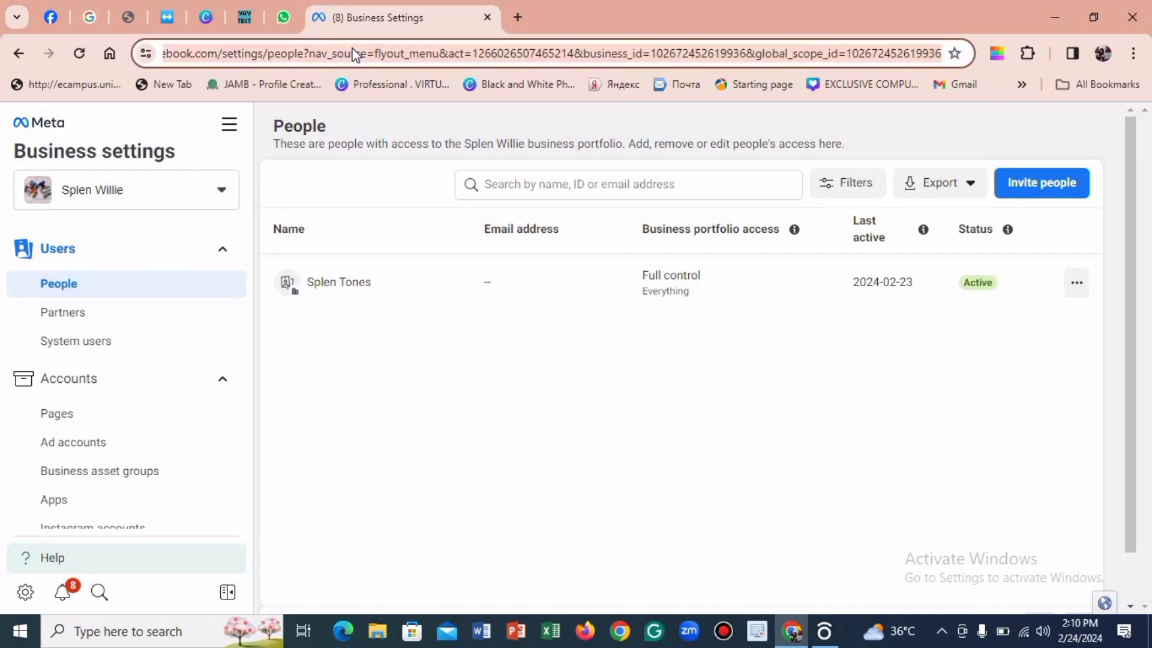
type("busine")
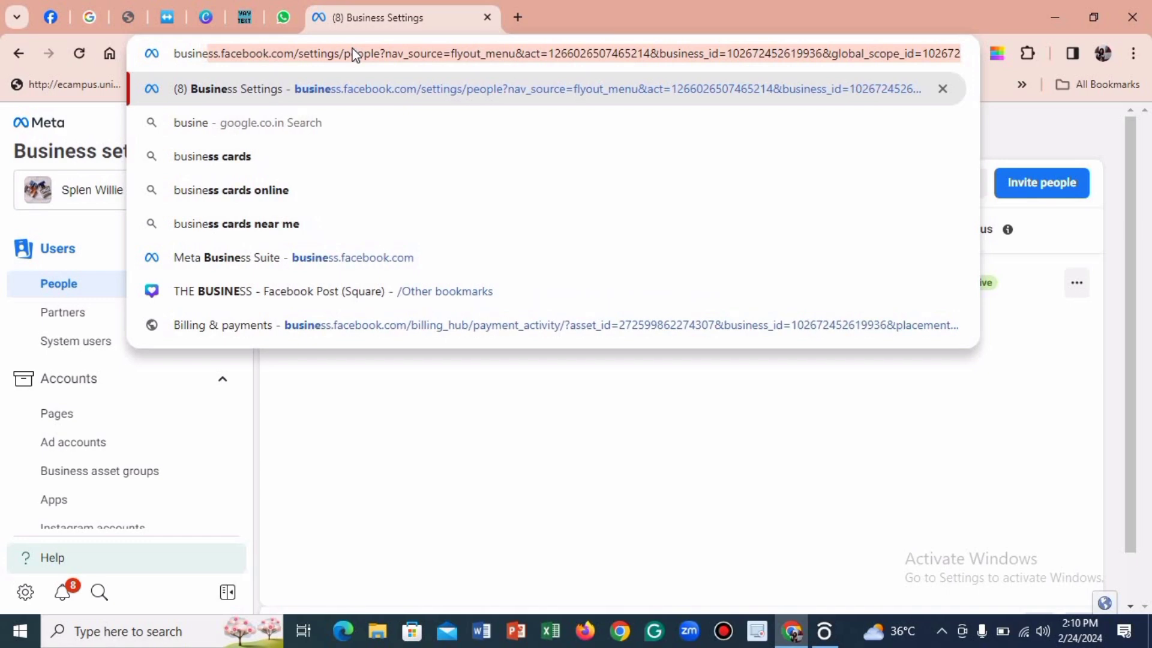
type("ss")
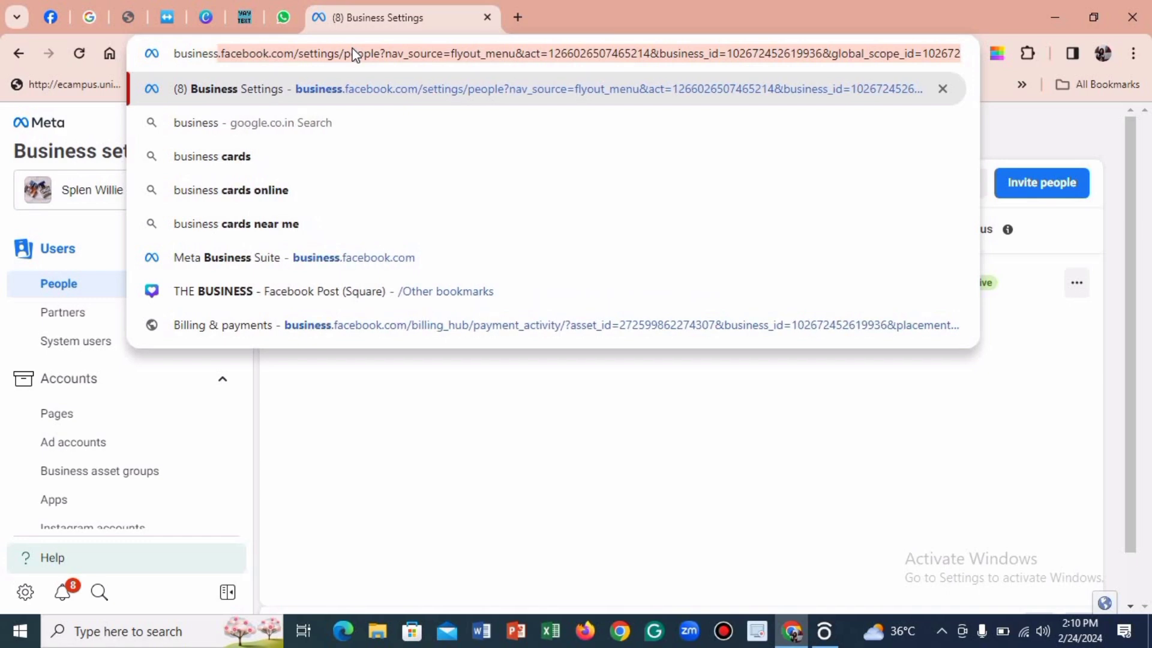
type(".")
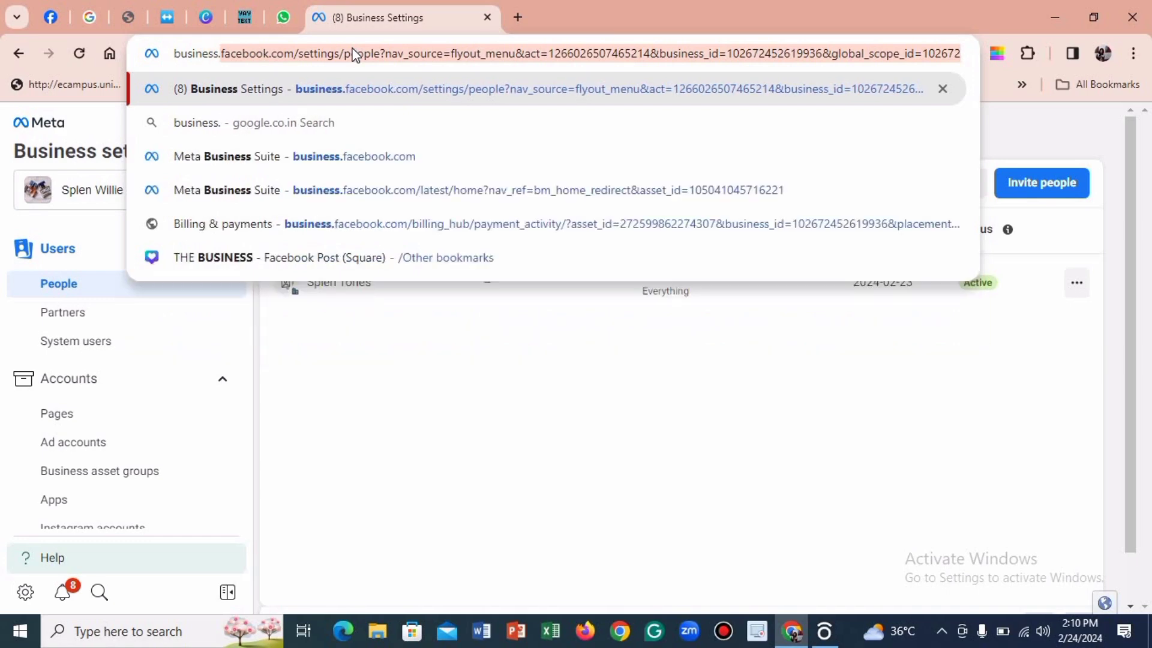
type("fav")
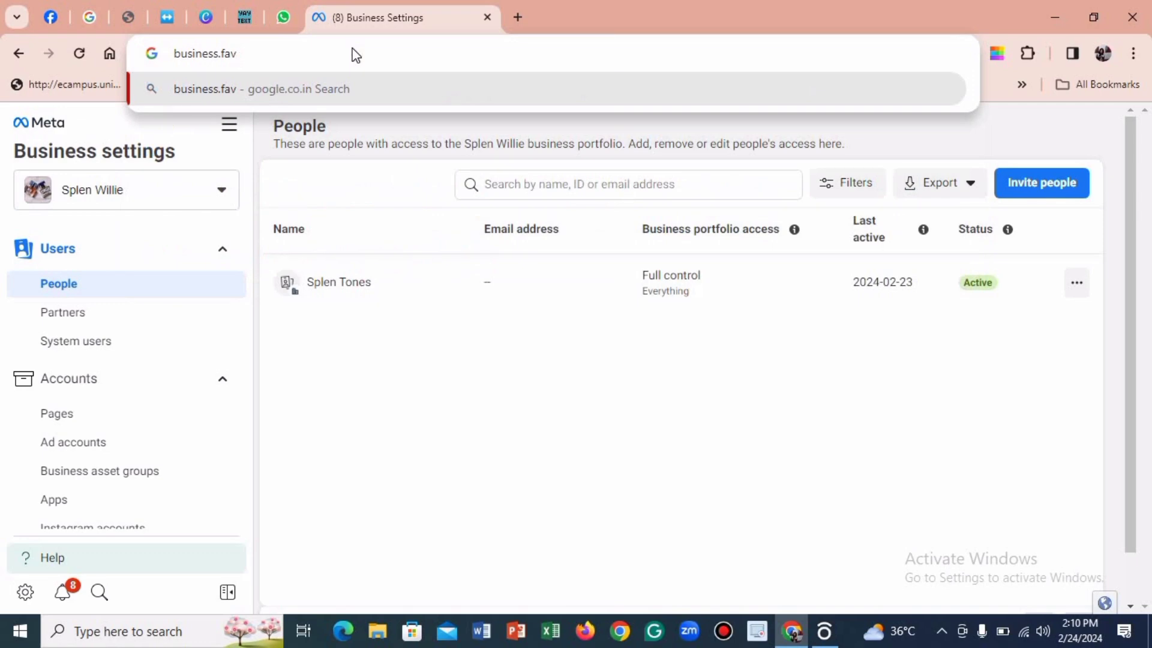
key("BackSpace")
type("ceb")
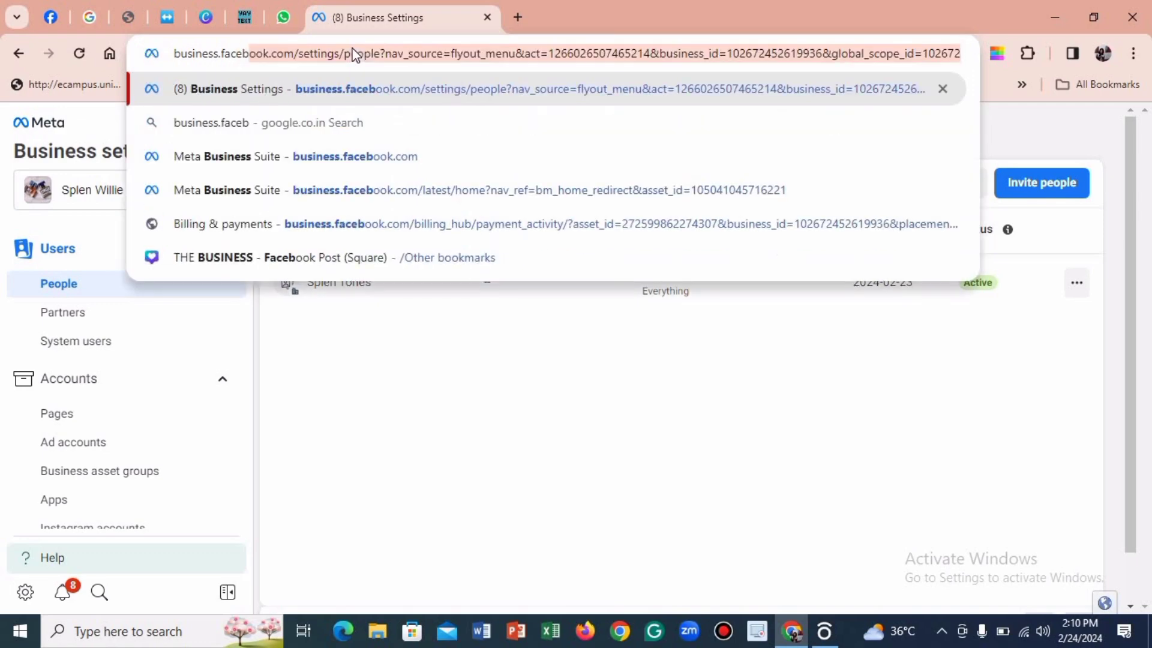
type("o")
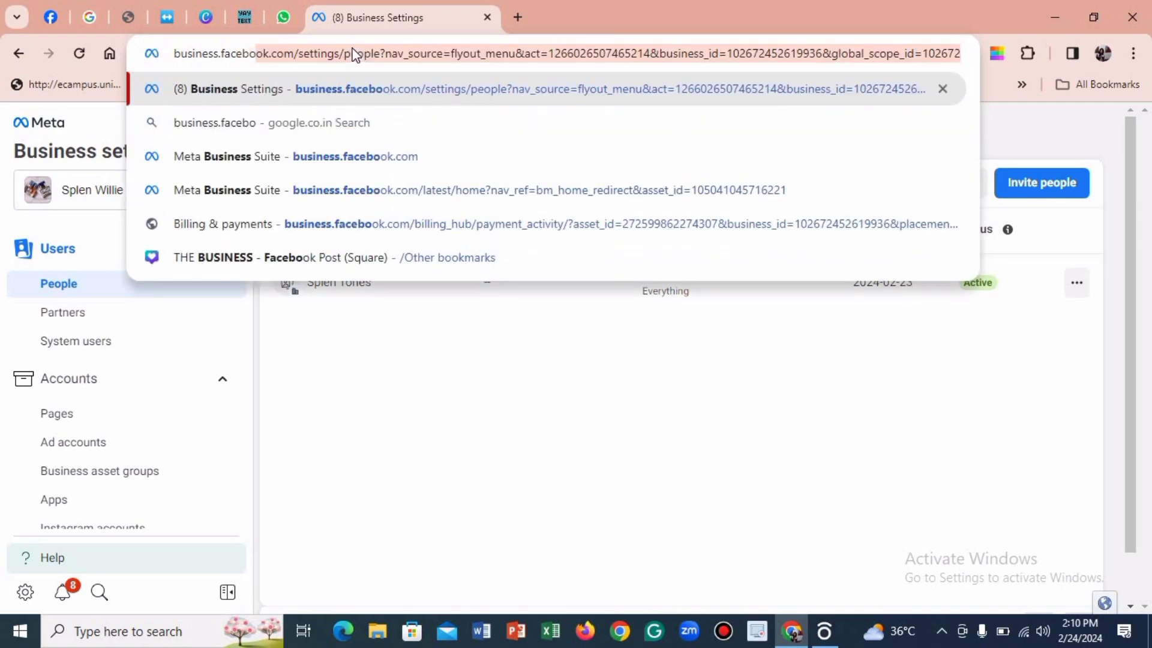
type("ok")
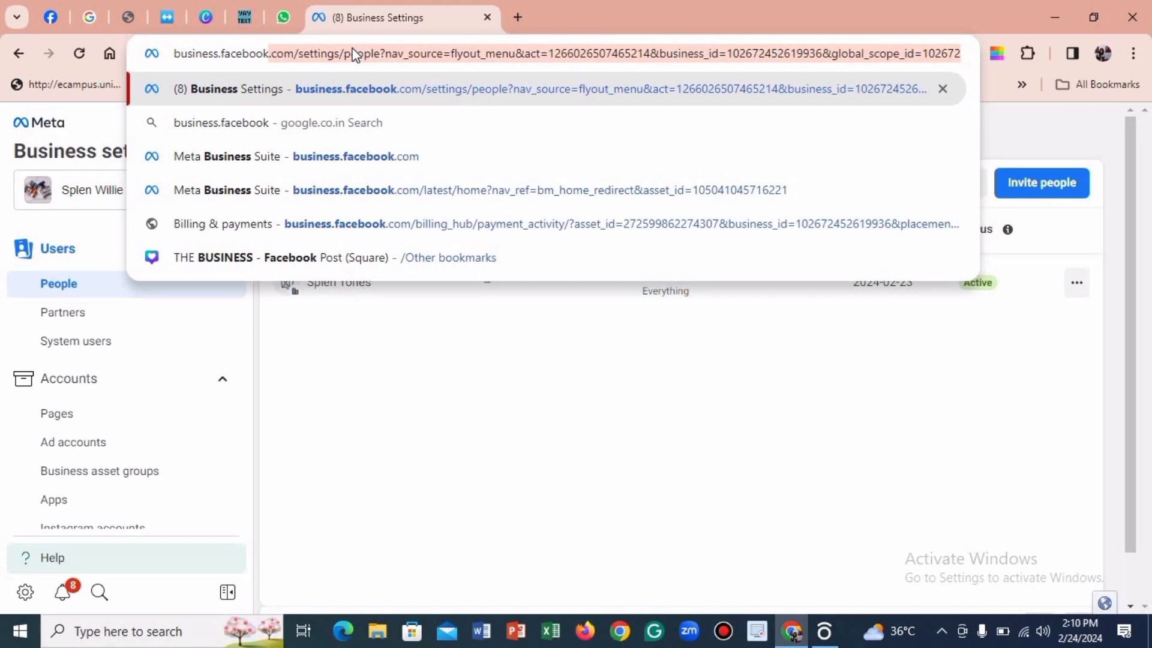
type(".co")
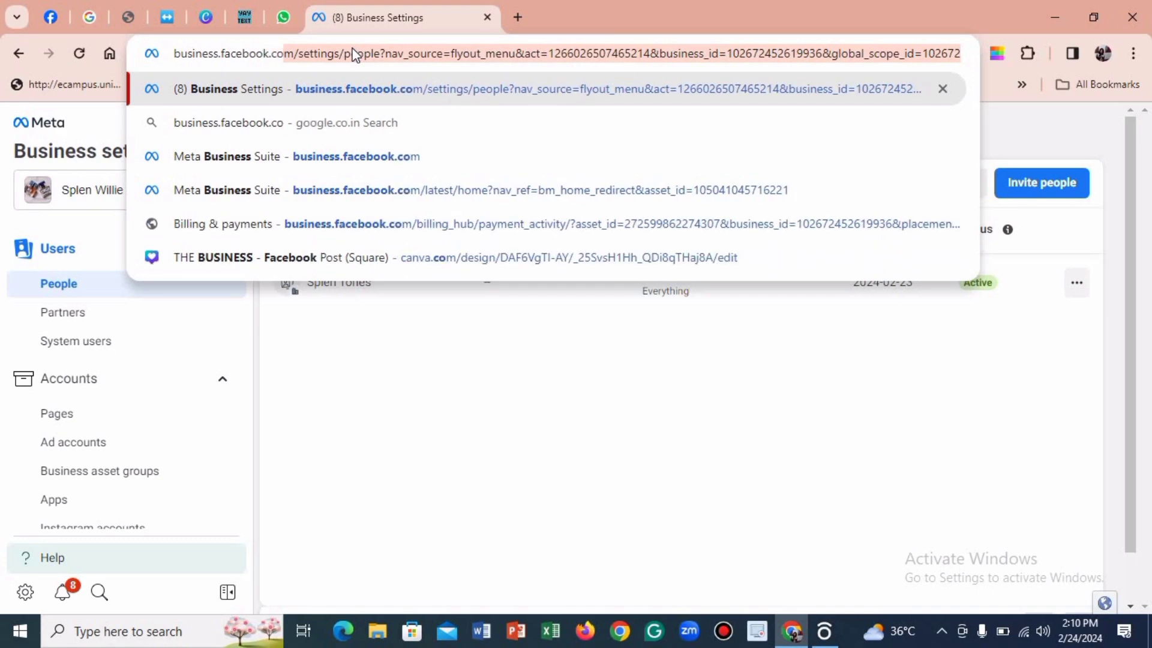
type("m")
key("BackSpace")
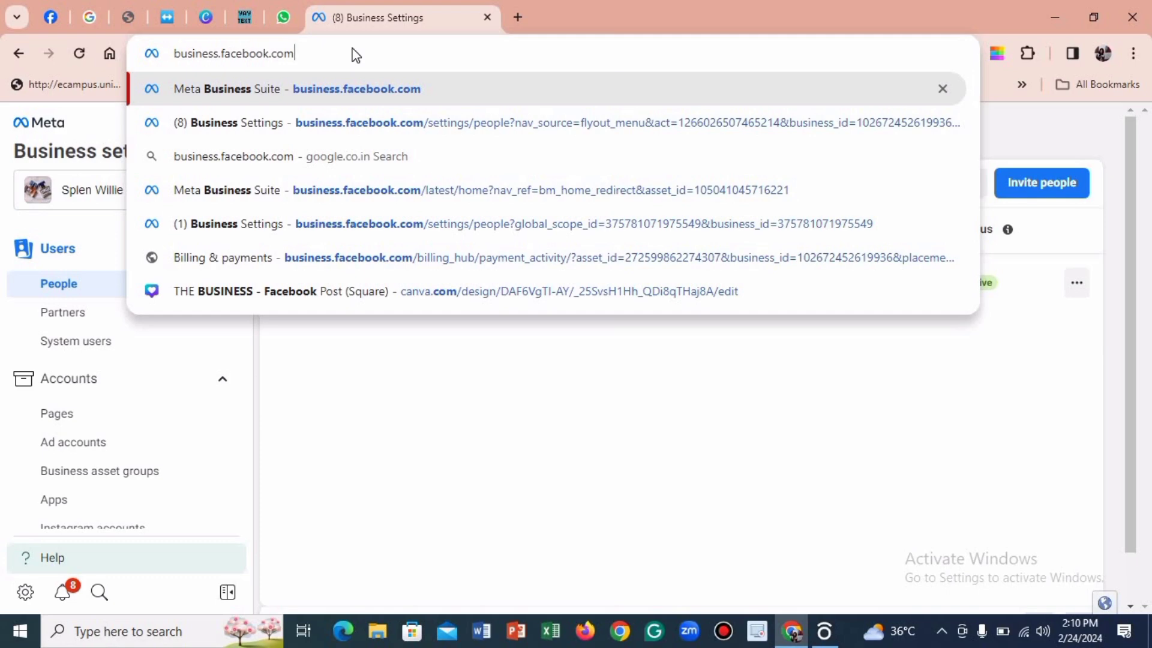
key("Return")
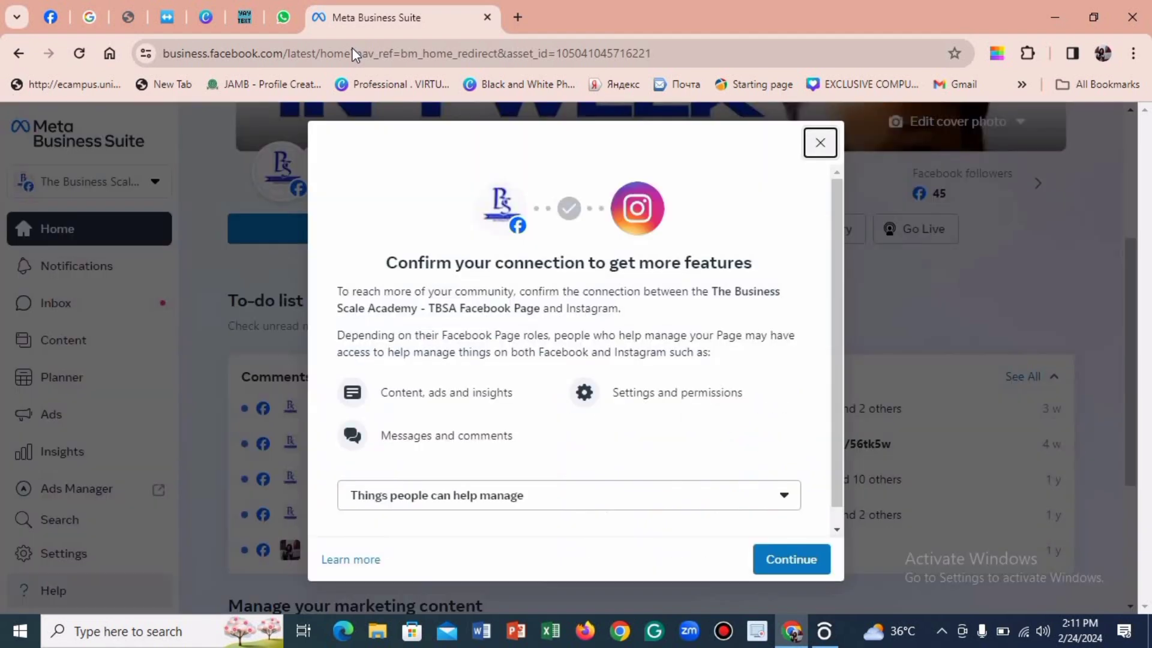
left_click(822, 141)
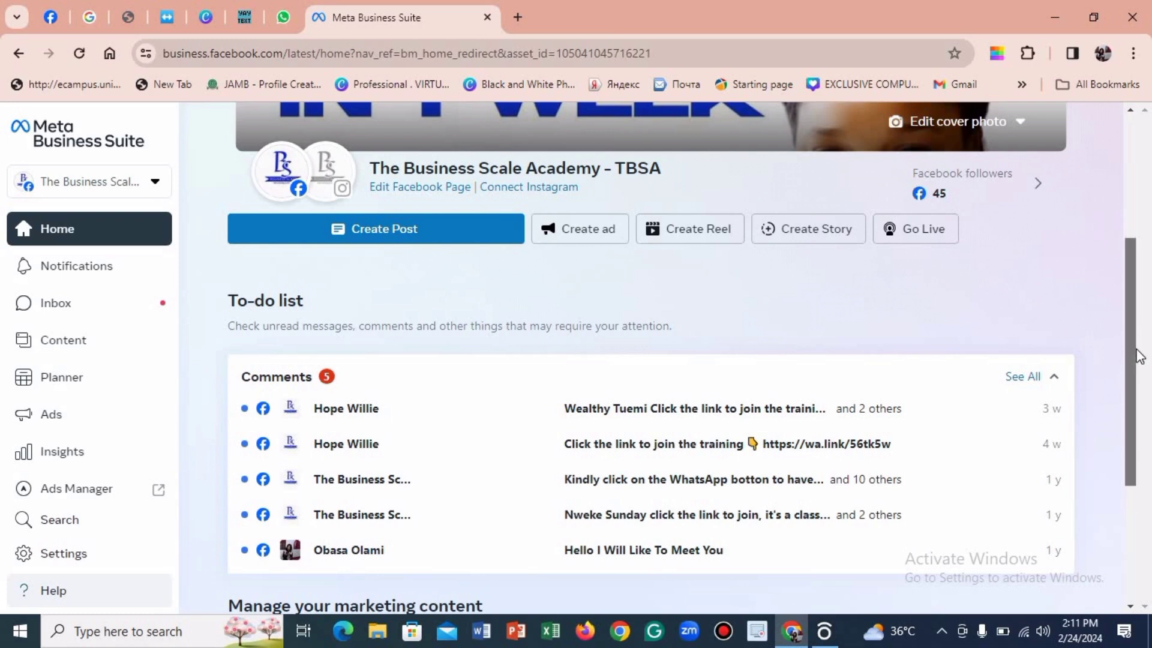
Step: Open Ads Manager from the Advertise group in the full list of Meta Business Suite tools
scroll(1137, 373, "down", 2)
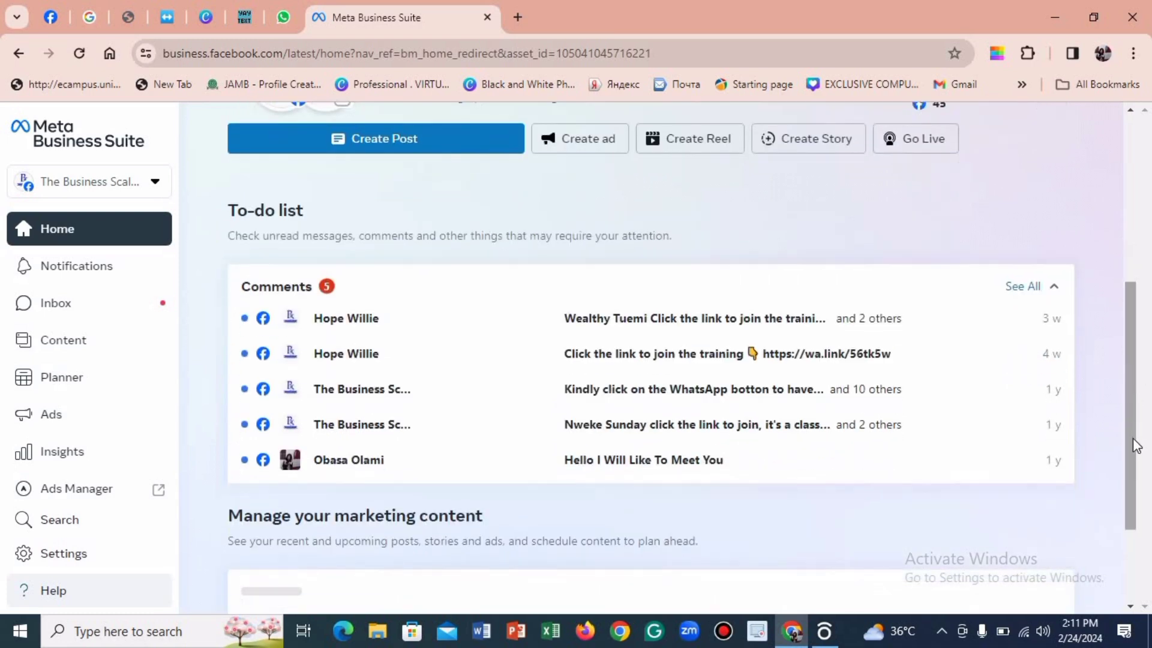
scroll(1136, 447, "down", 3)
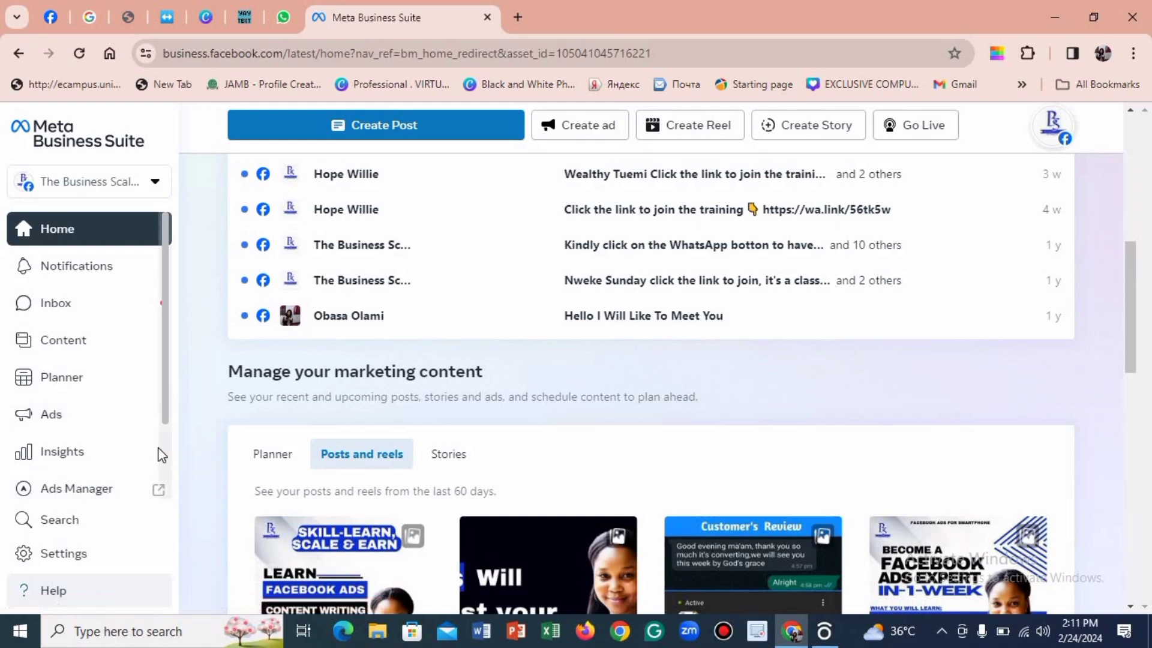
scroll(154, 489, "down", 2)
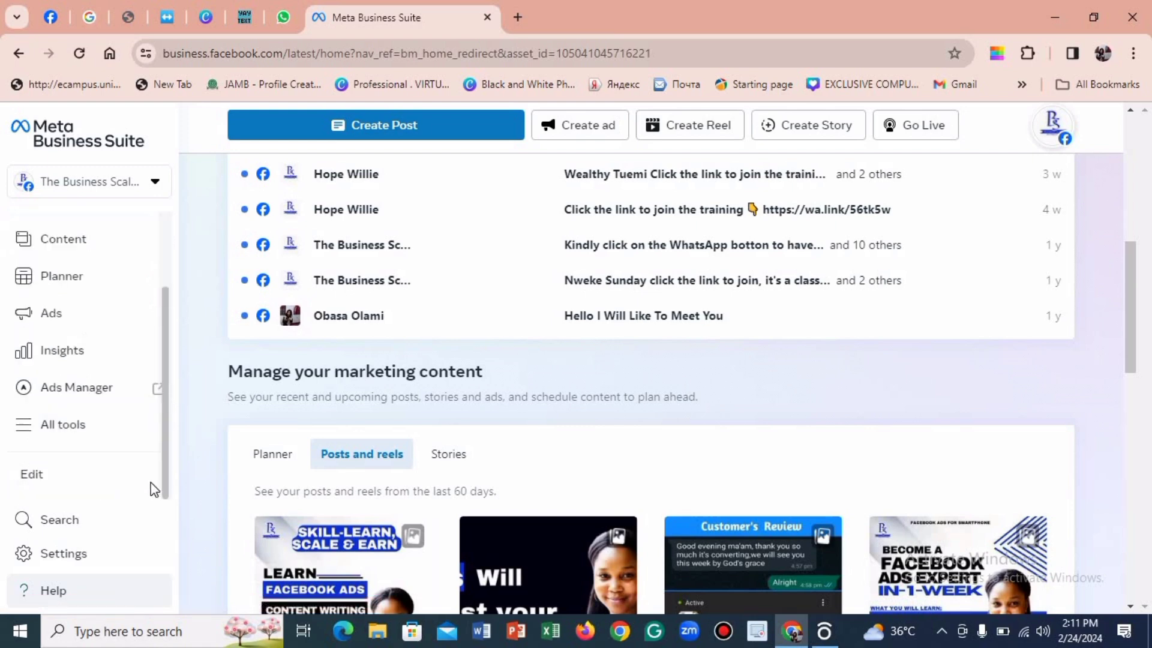
left_click(80, 426)
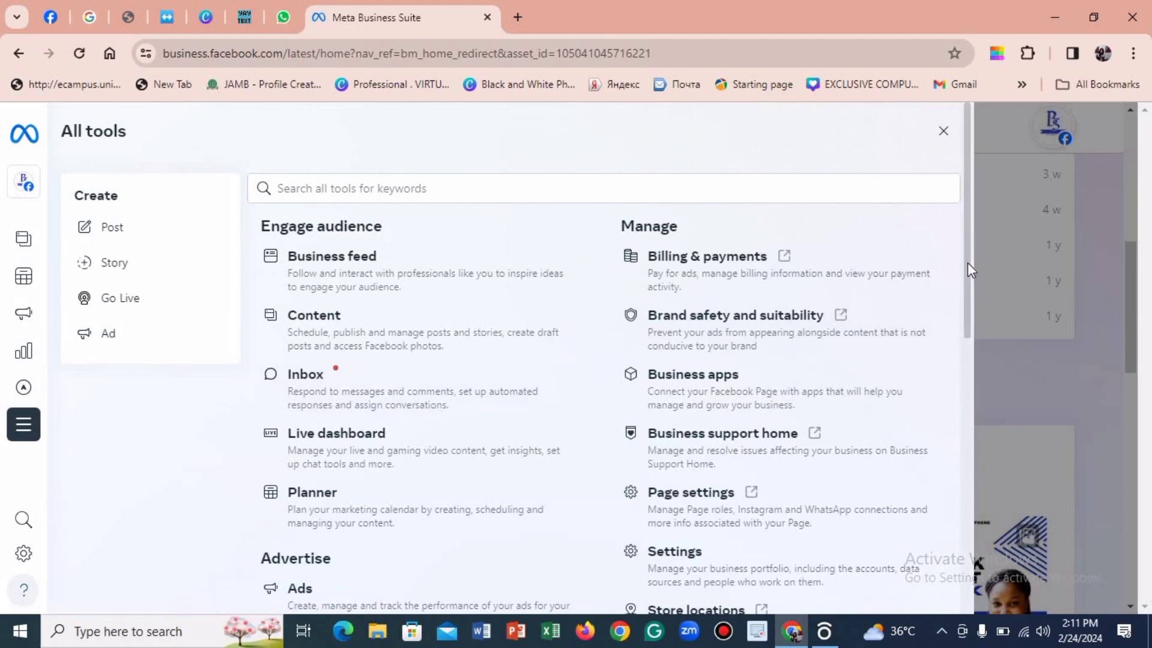
left_click_drag(967, 263, 969, 398)
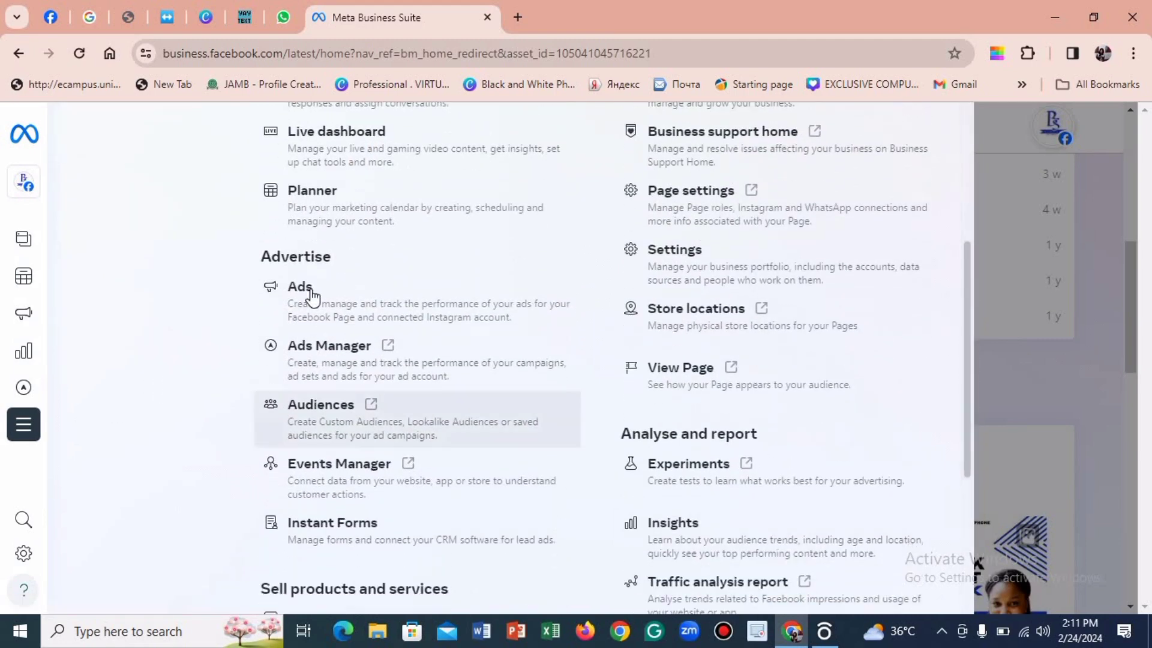
left_click(302, 353)
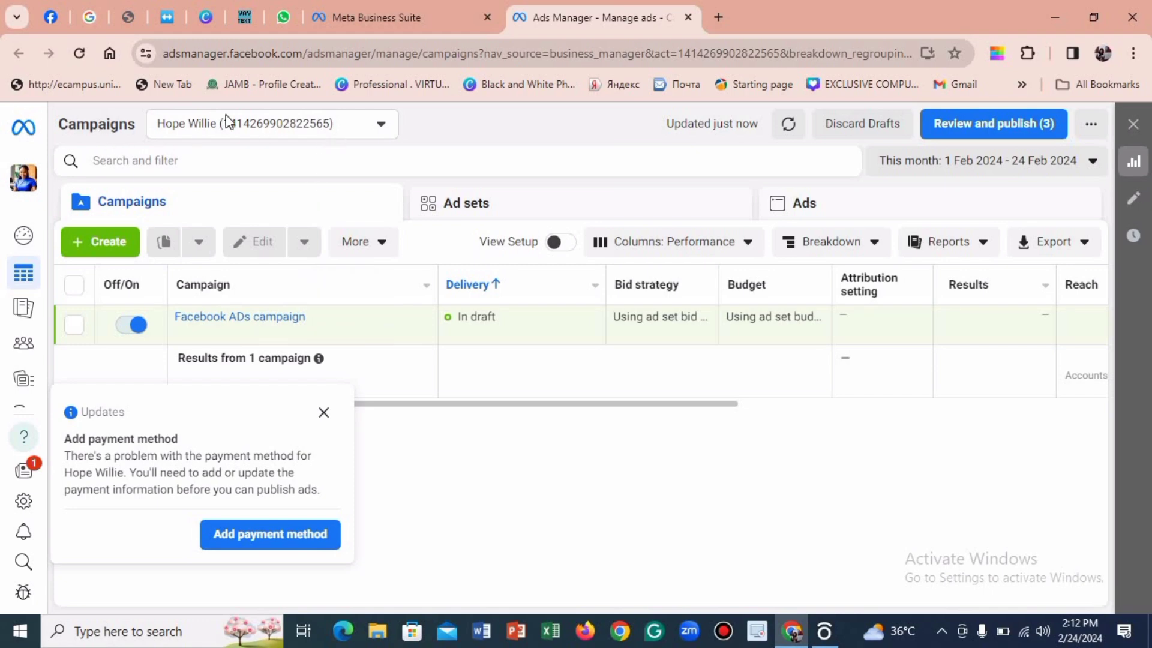
Step: Expand the list of ad accounts to show more of them and review the accounts under each business portfolio
left_click(311, 124)
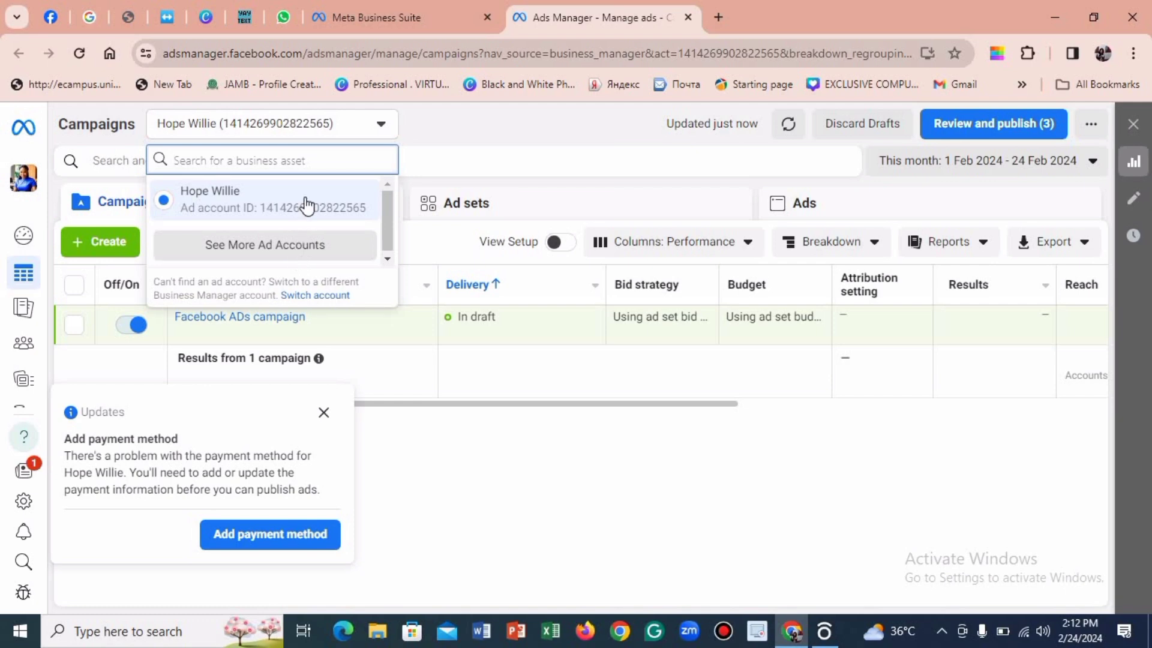
left_click(302, 250)
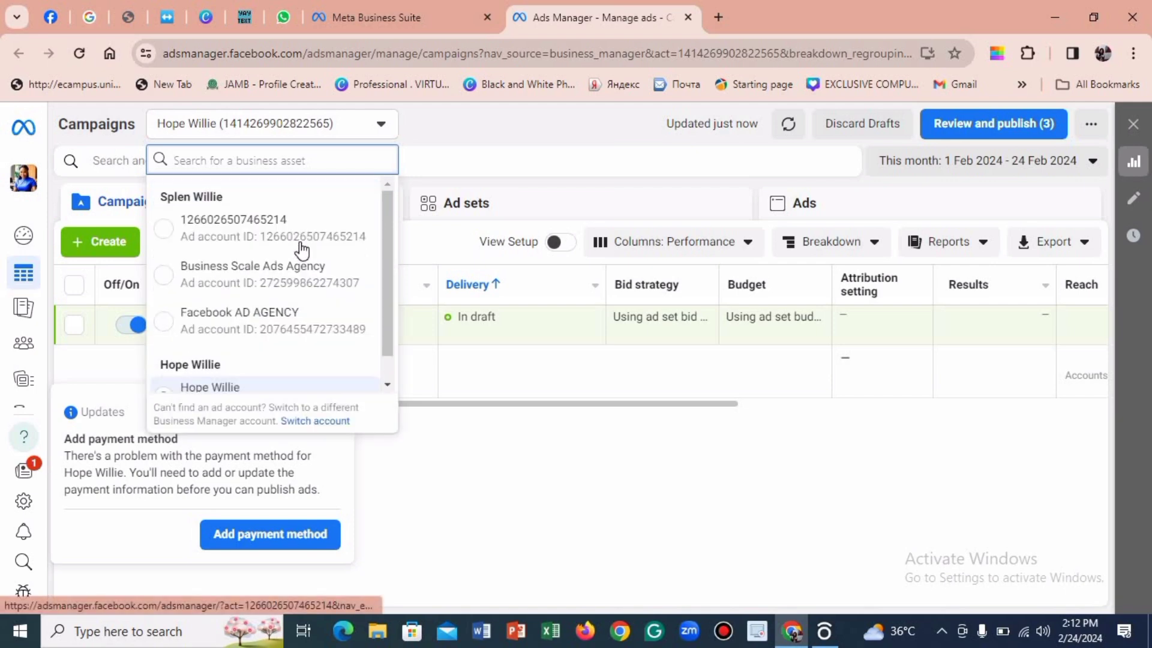
scroll(388, 300, "down", 1)
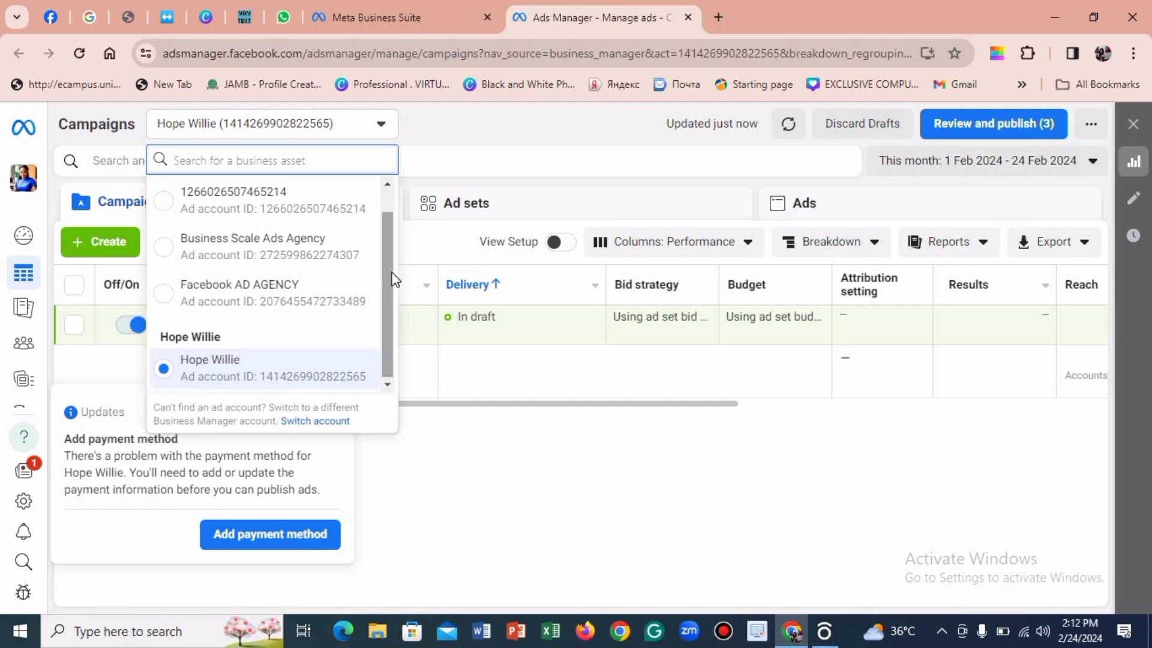
scroll(390, 287, "up", 1)
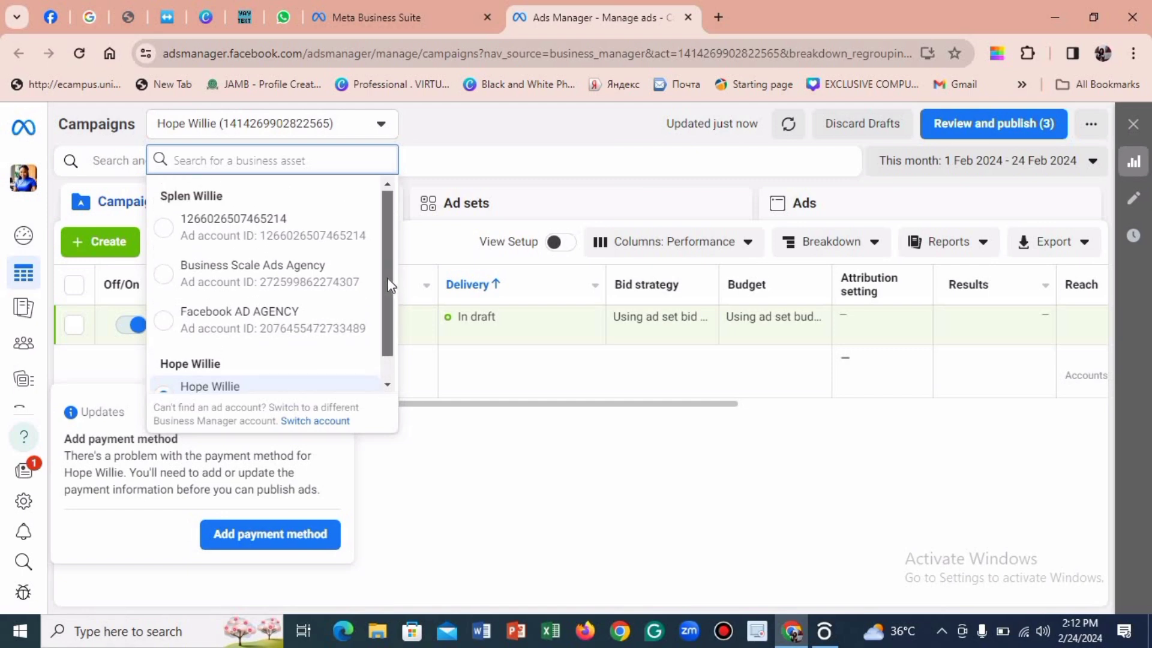
scroll(387, 300, "down", 1)
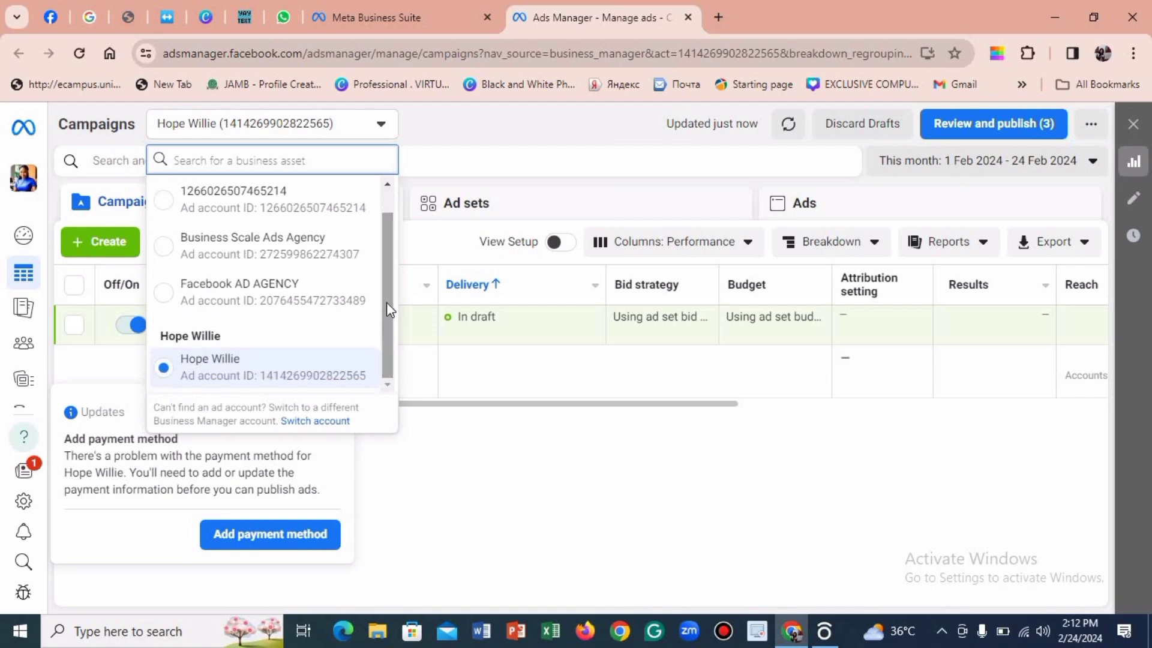
scroll(386, 278, "up", 1)
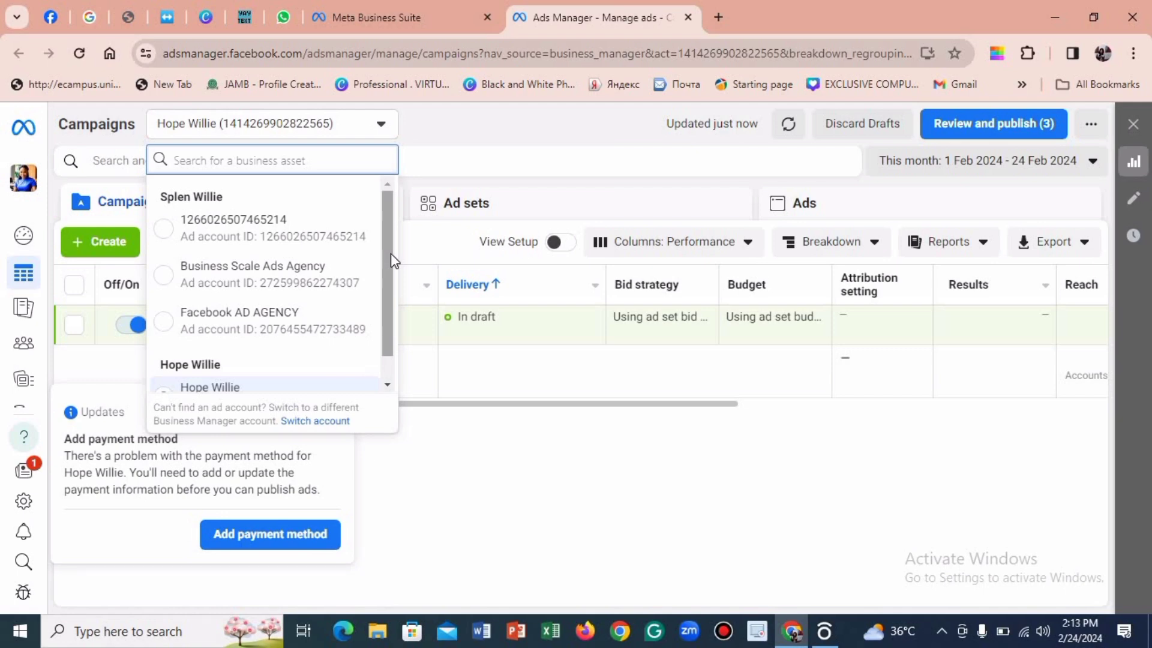
scroll(391, 254, "down", 1)
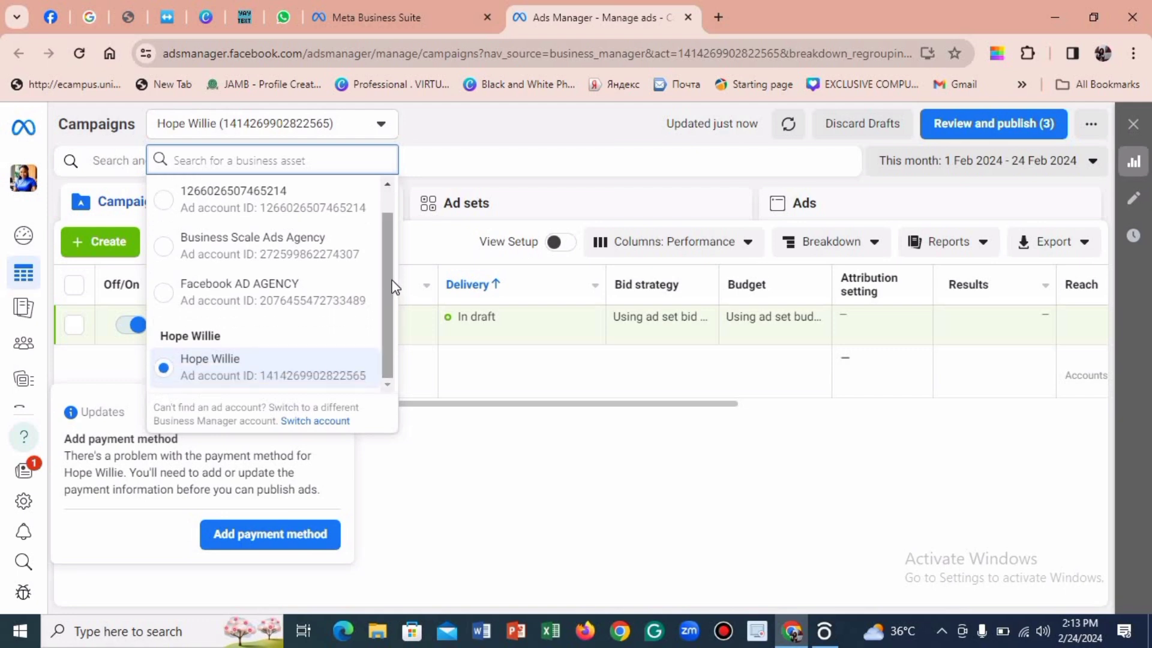
scroll(391, 270, "up", 1)
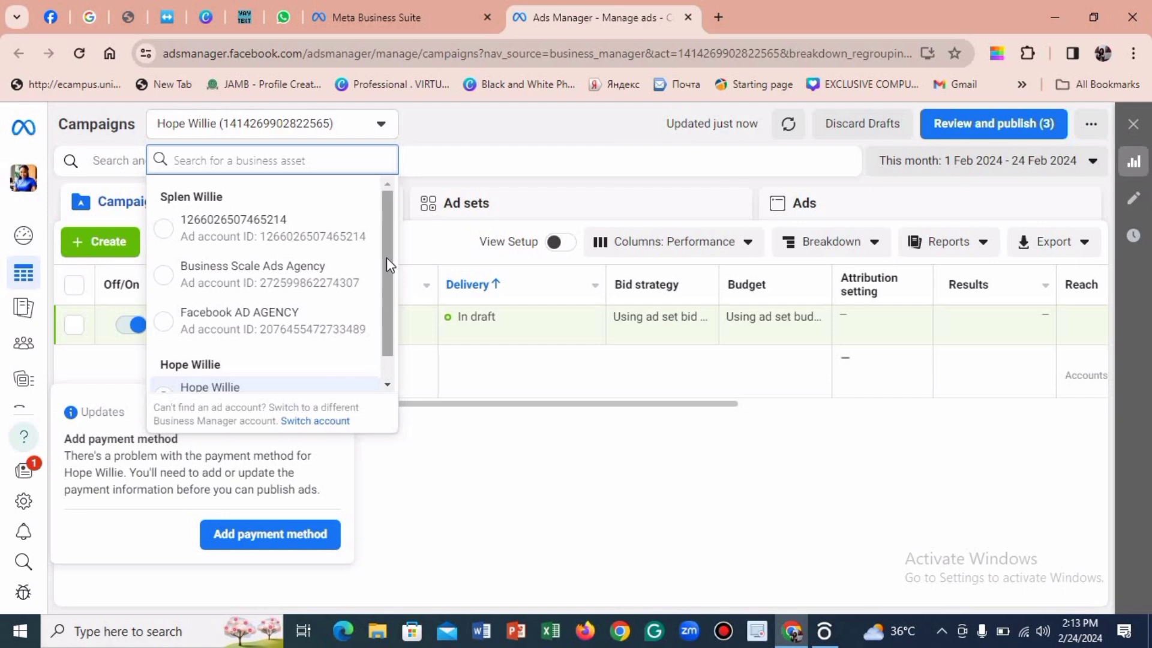
Step: Finish reviewing the ad account list, close it, and open Business settings from the full list of tools
scroll(386, 257, "down", 2)
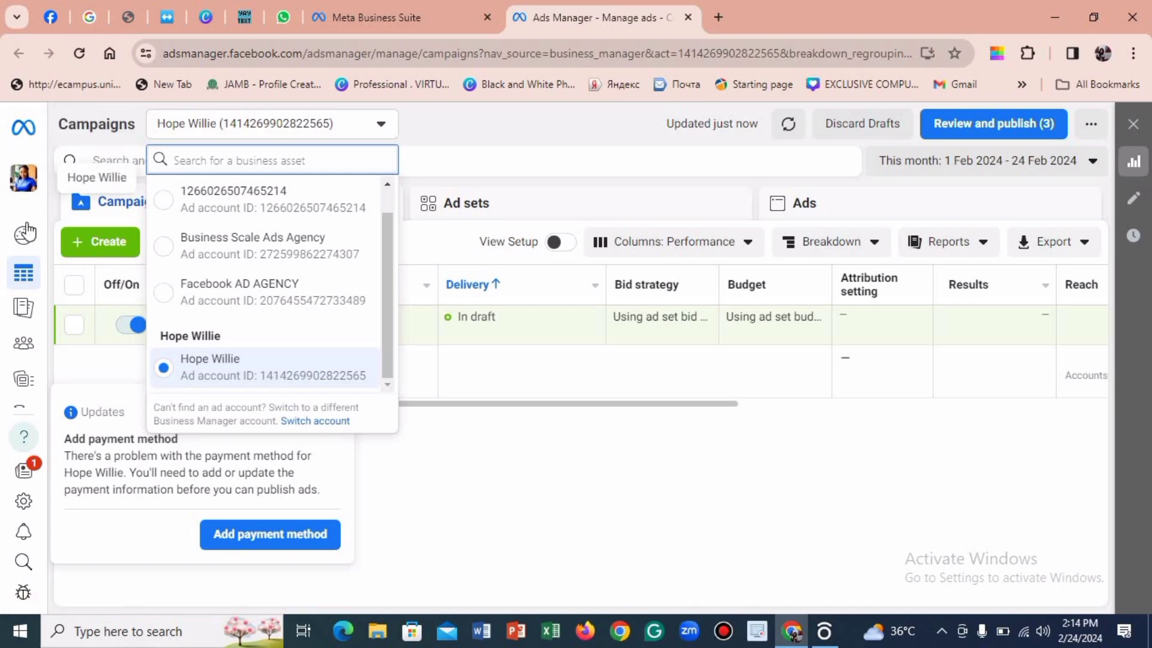
mouse_move(27, 234)
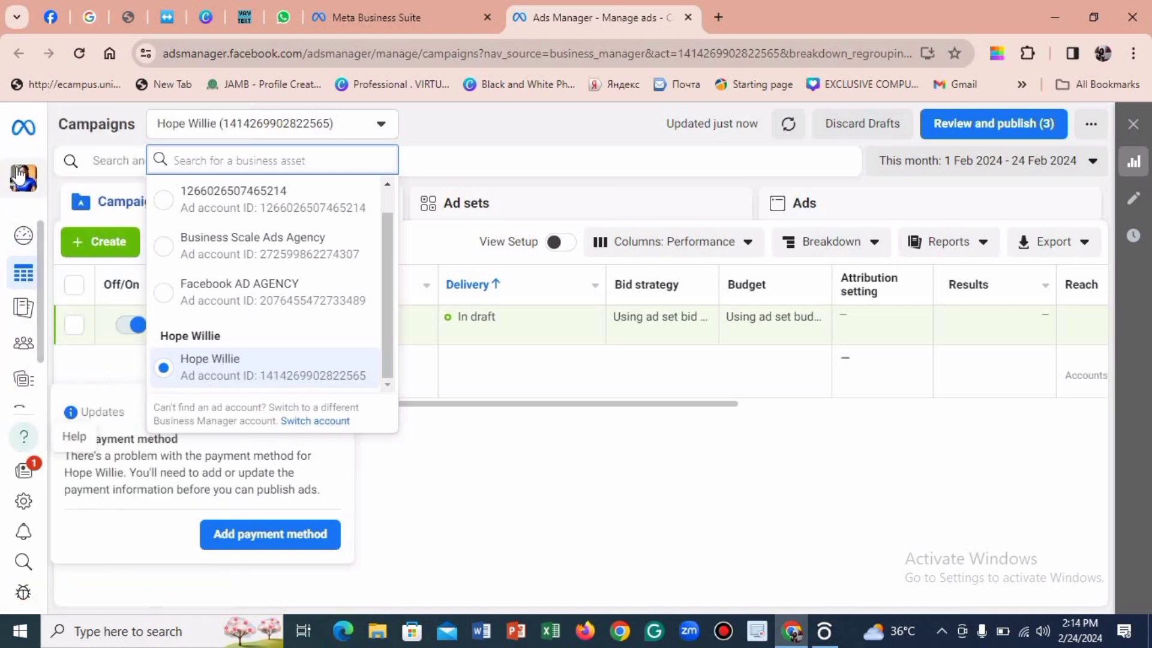
mouse_move(33, 450)
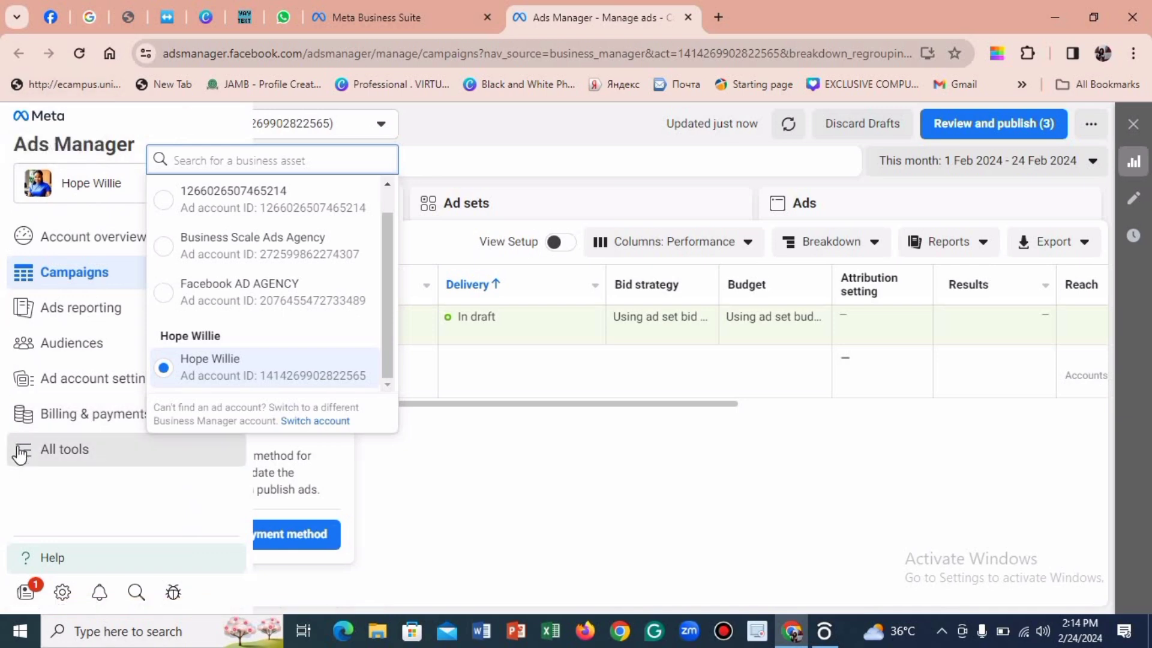
left_click(416, 155)
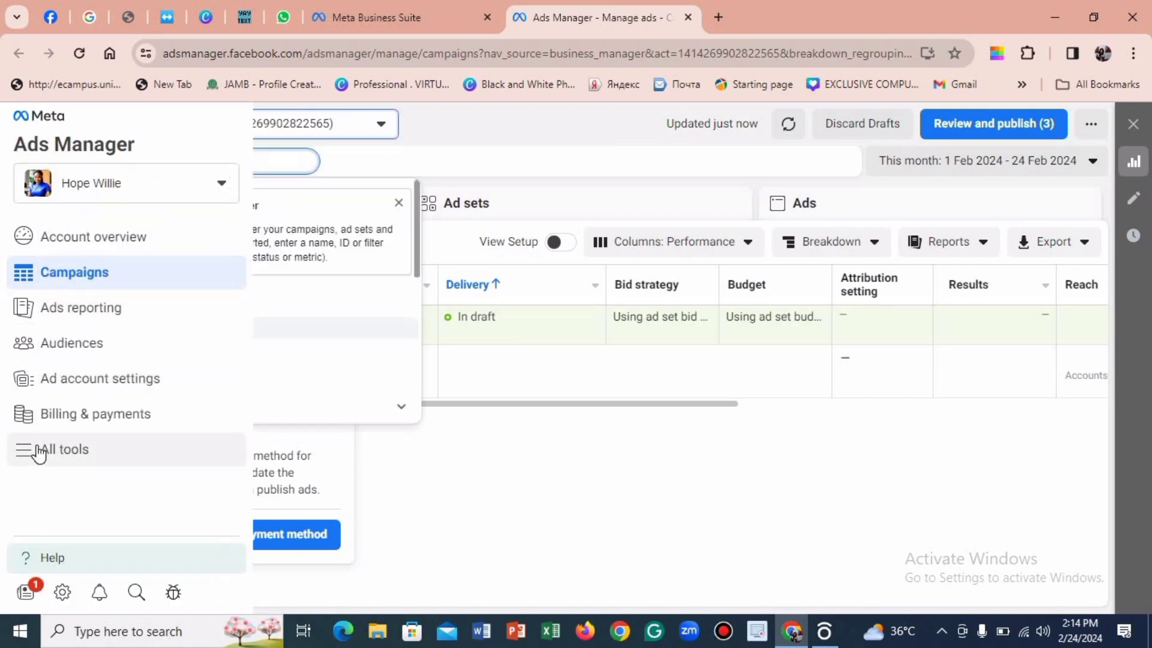
left_click(39, 451)
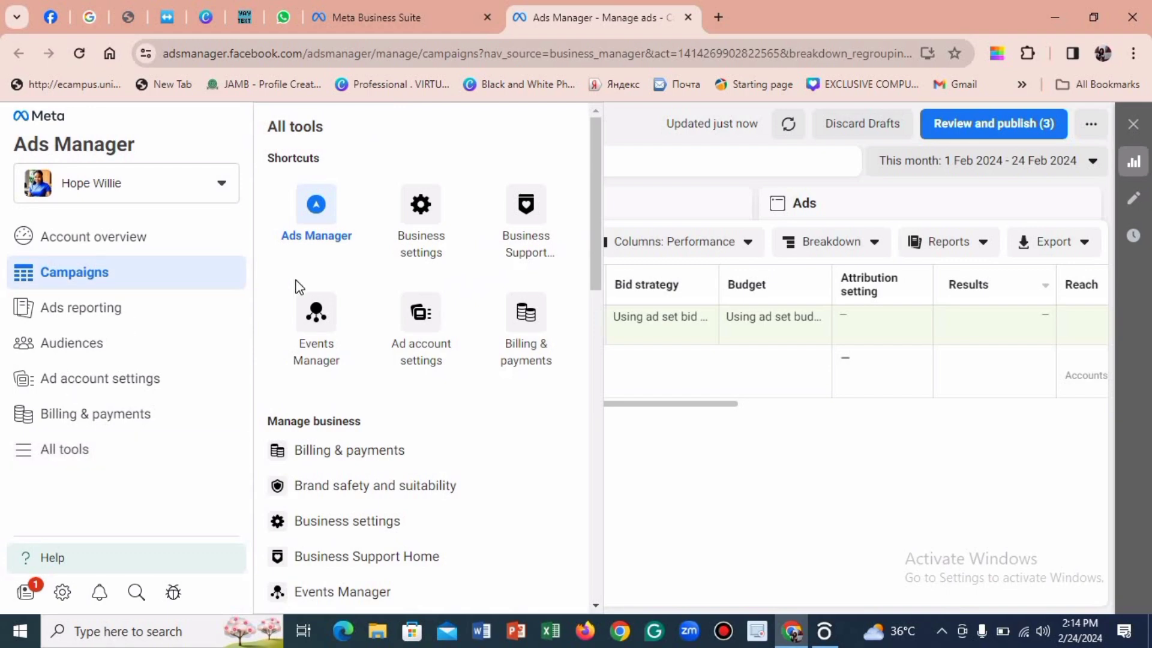
left_click(444, 221)
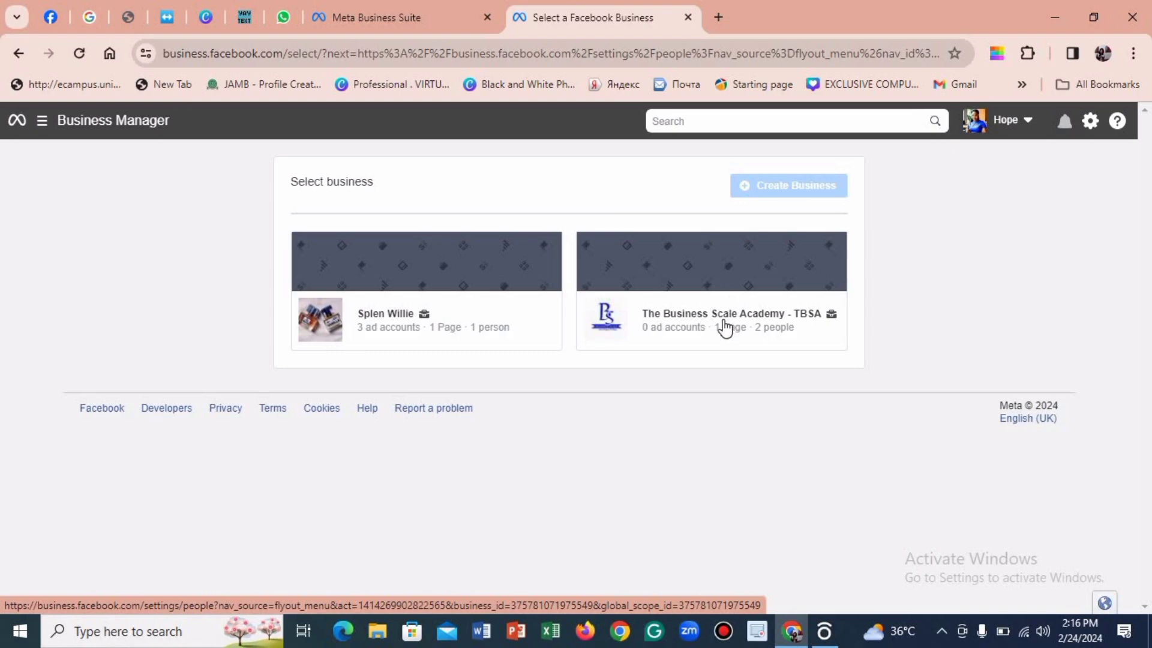
Step: Select The Business Scale Academy - TBSA as the business and open its ad accounts from the business settings
left_click(725, 329)
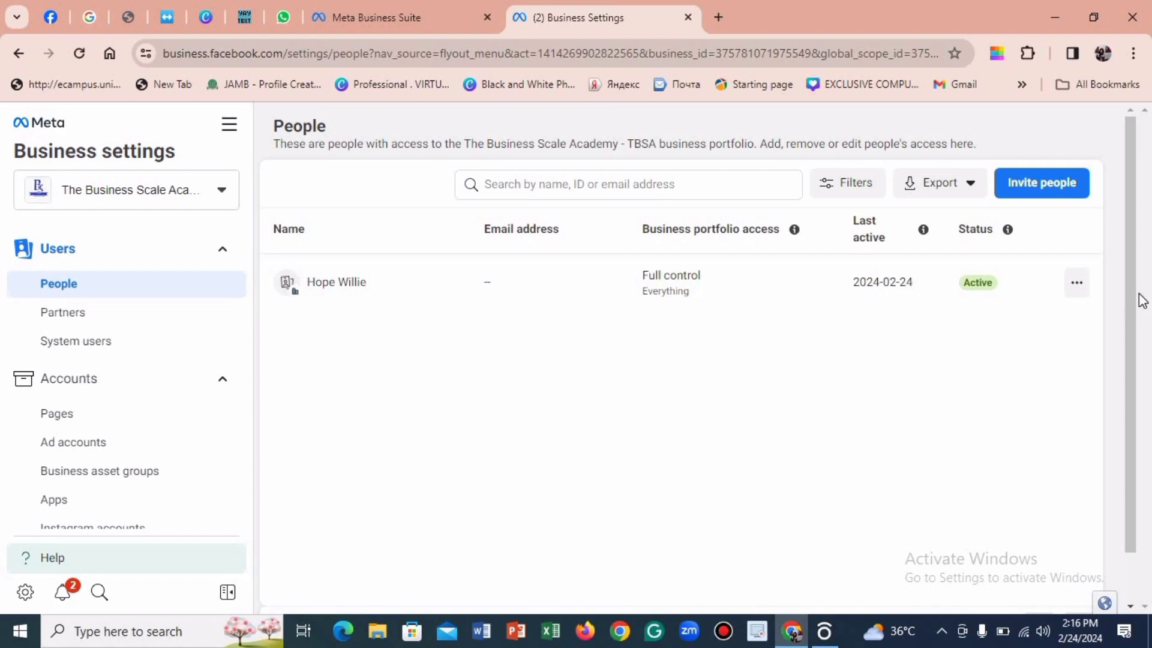
scroll(1131, 318, "down", 1)
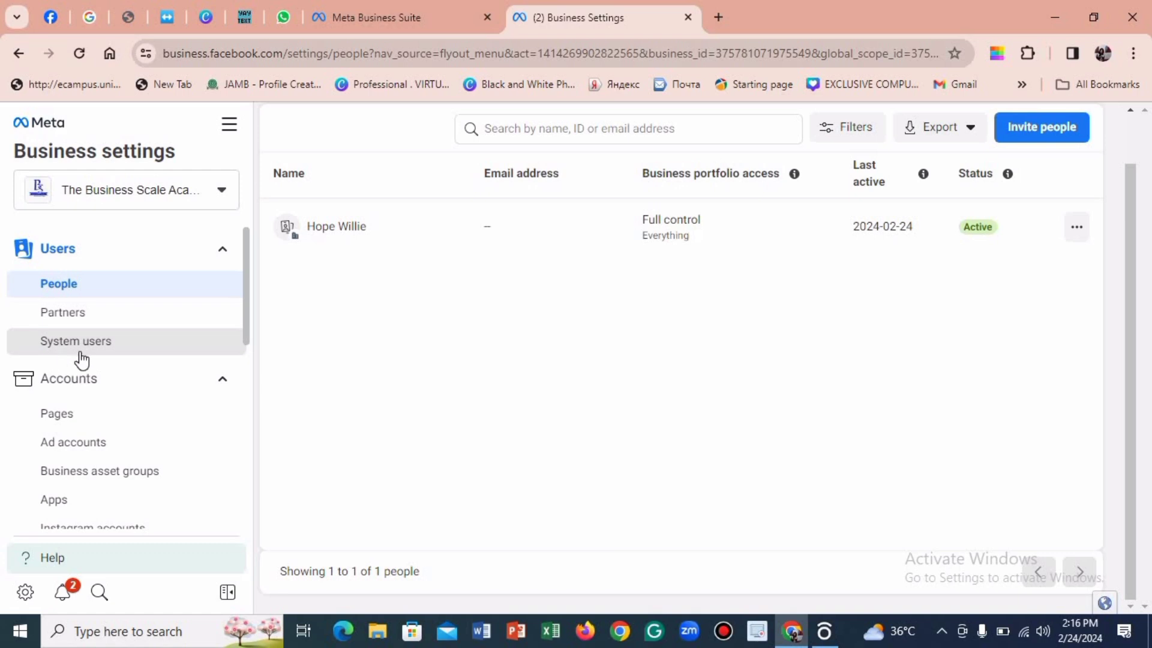
left_click(86, 442)
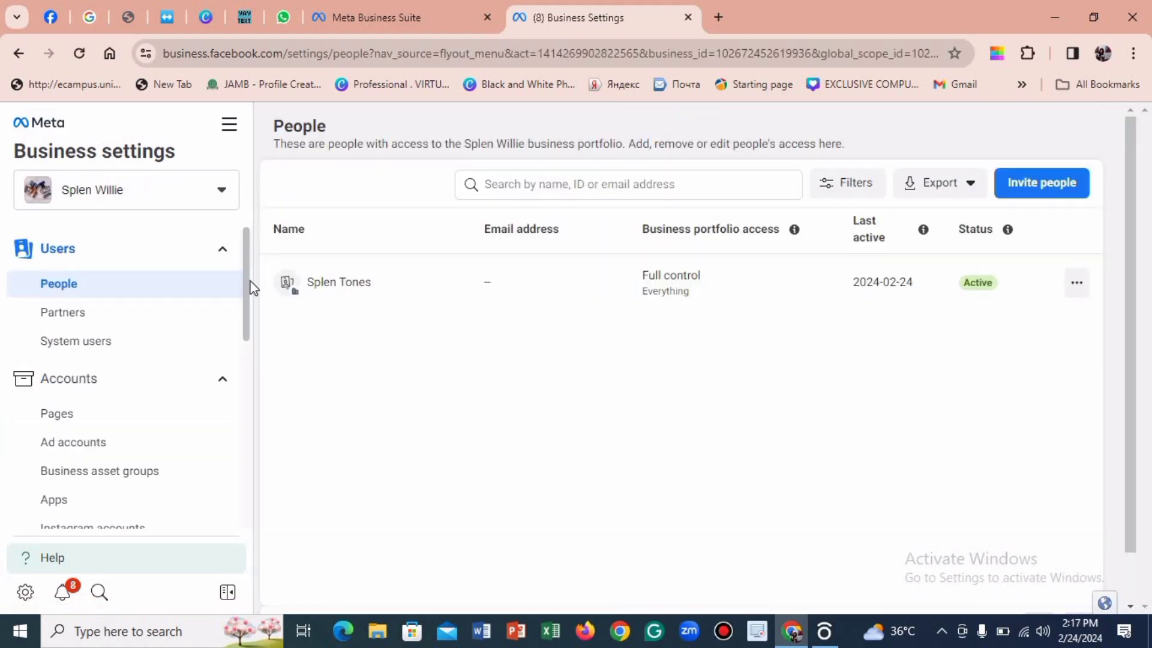
Step: Open the Ad accounts page in the business settings of the other business portfolio
scroll(248, 298, "down", 1)
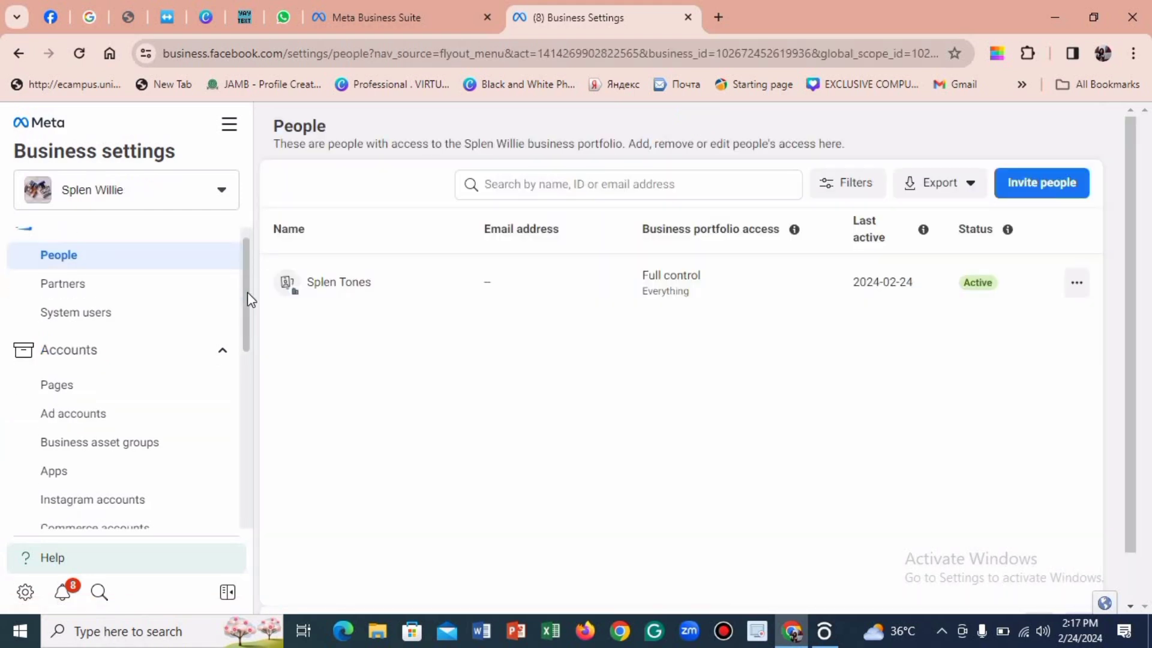
left_click(116, 413)
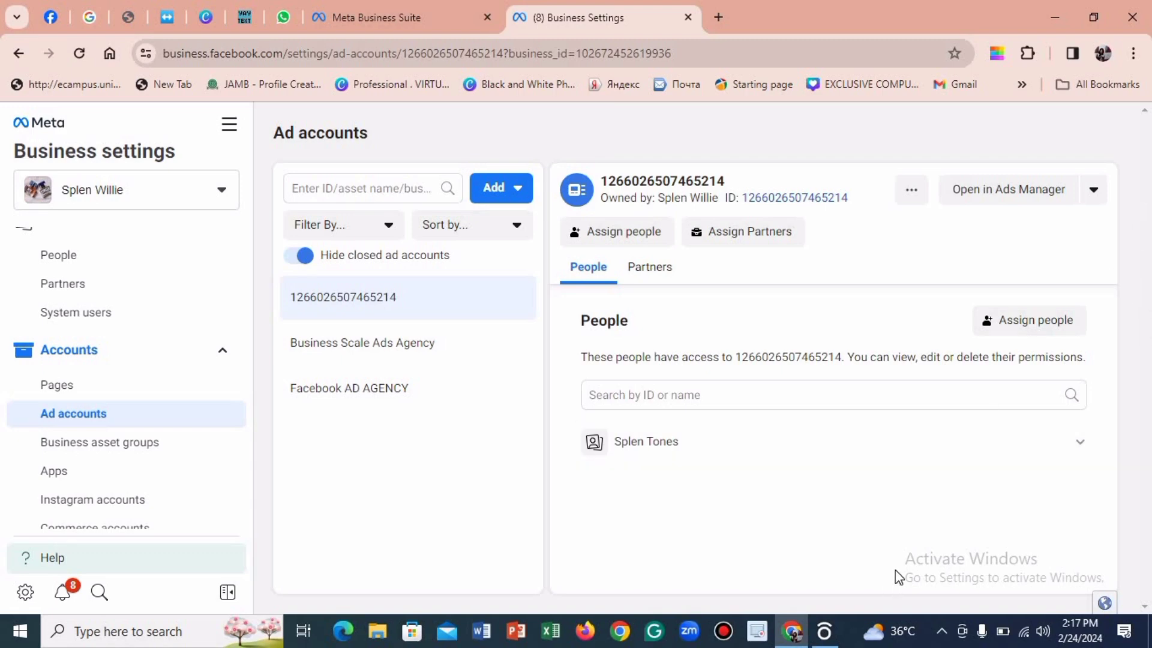
key("Down")
key("Down")
key("Down")
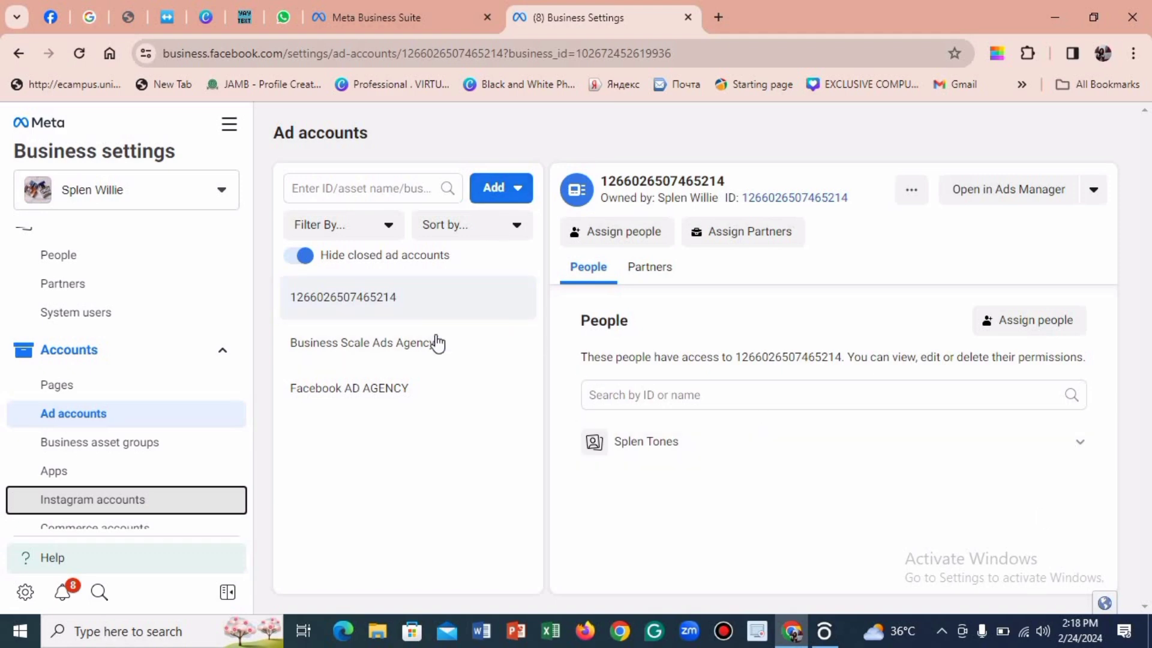
left_click(230, 414)
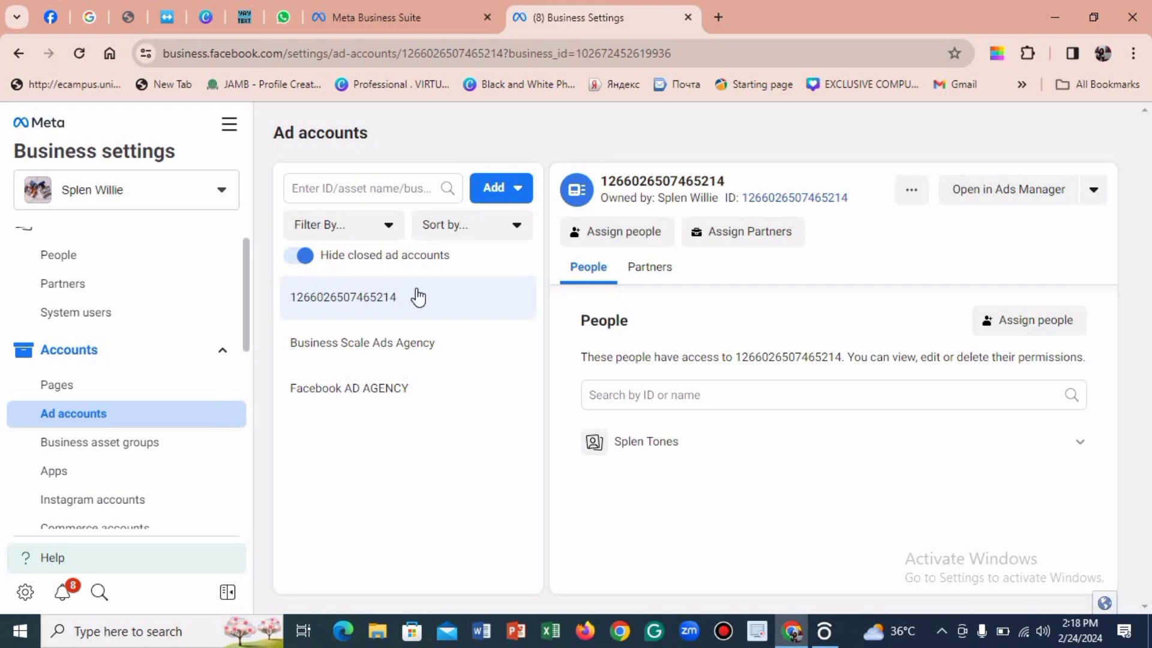
Step: Review the options for adding, requesting access to, or creating an ad account in this portfolio
left_click(519, 191)
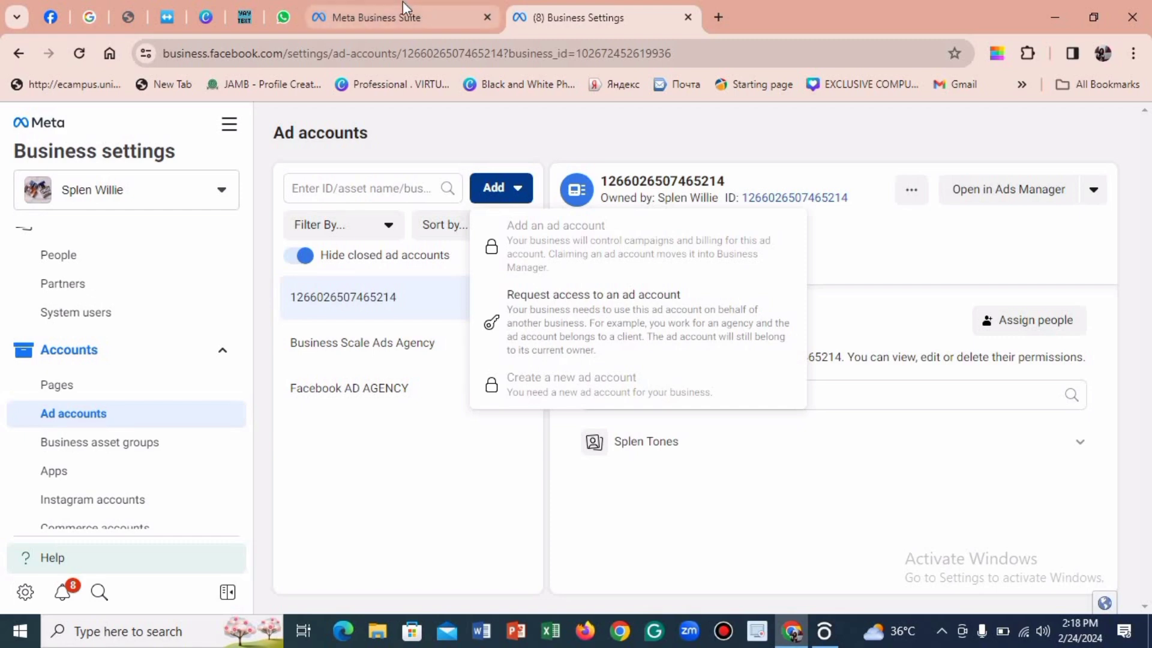
mouse_move(392, 20)
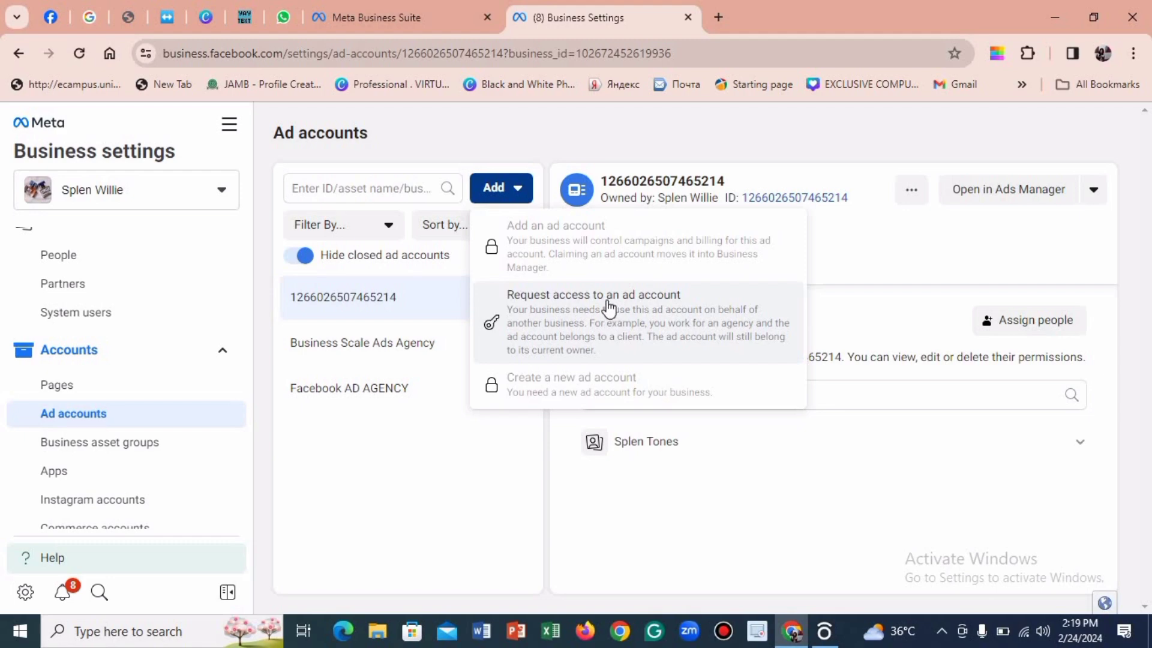
left_click(587, 393)
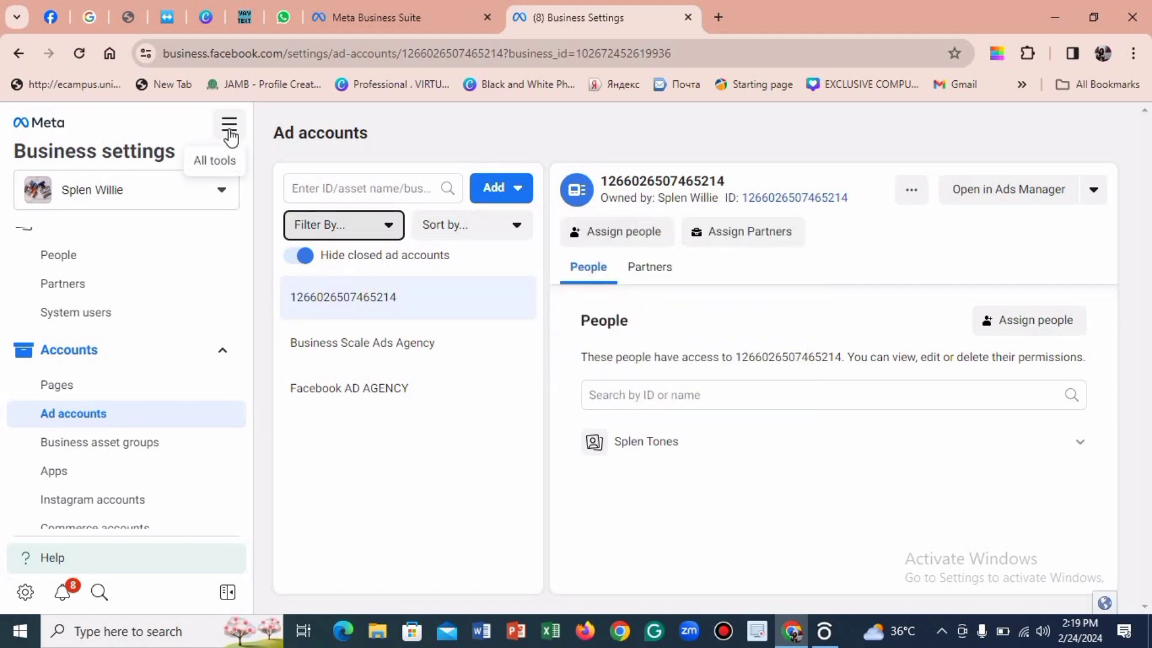
left_click(510, 187)
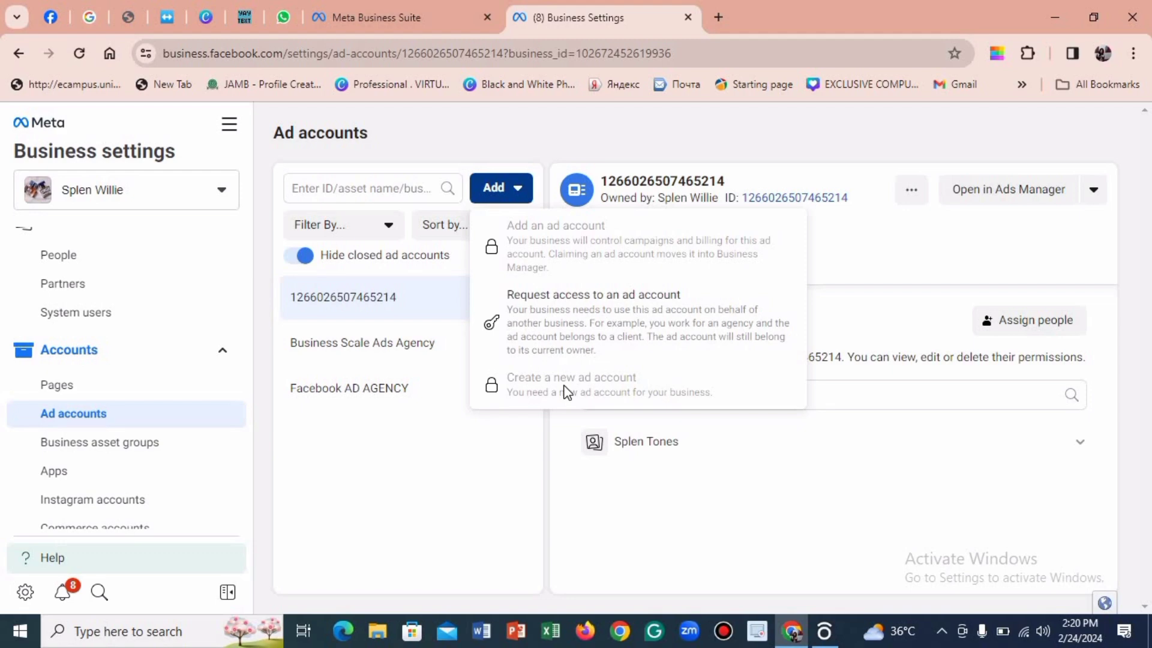
Step: Return to Ads Manager and switch to the Business Scale Ads Agency ad account
left_click(231, 132)
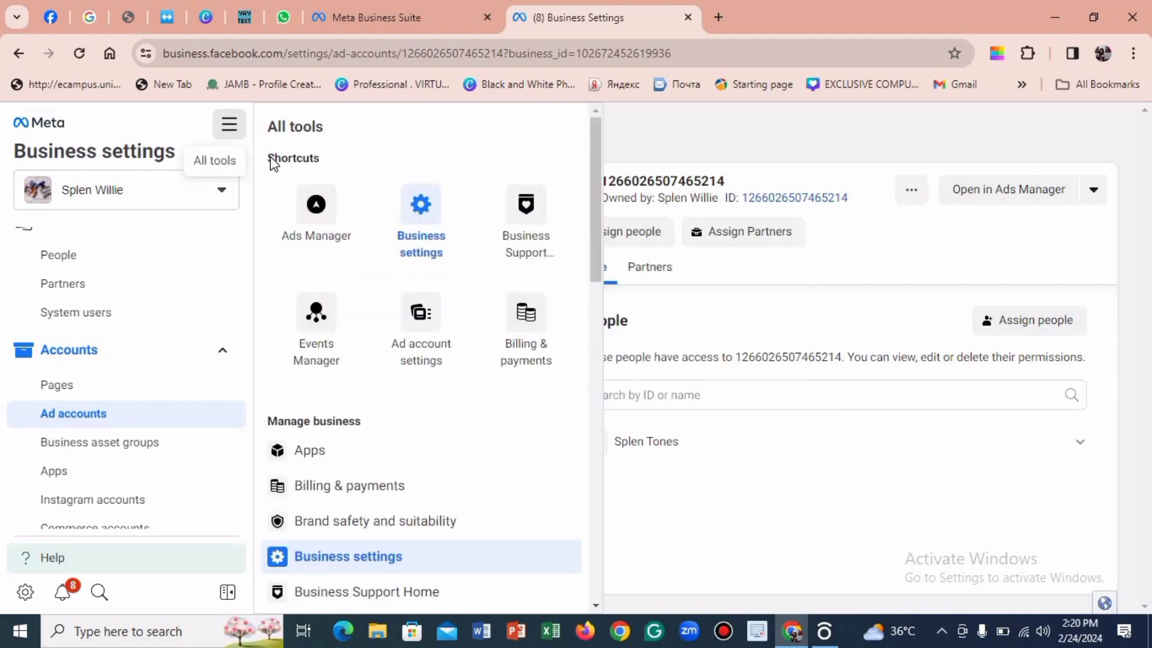
left_click(318, 229)
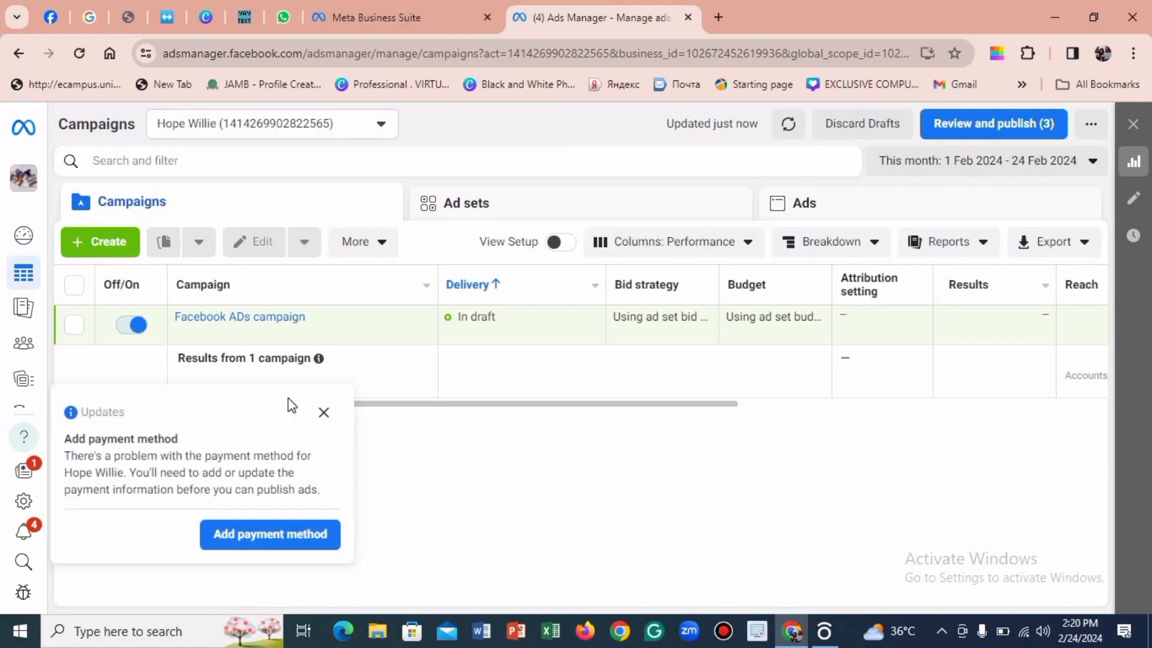
left_click(363, 126)
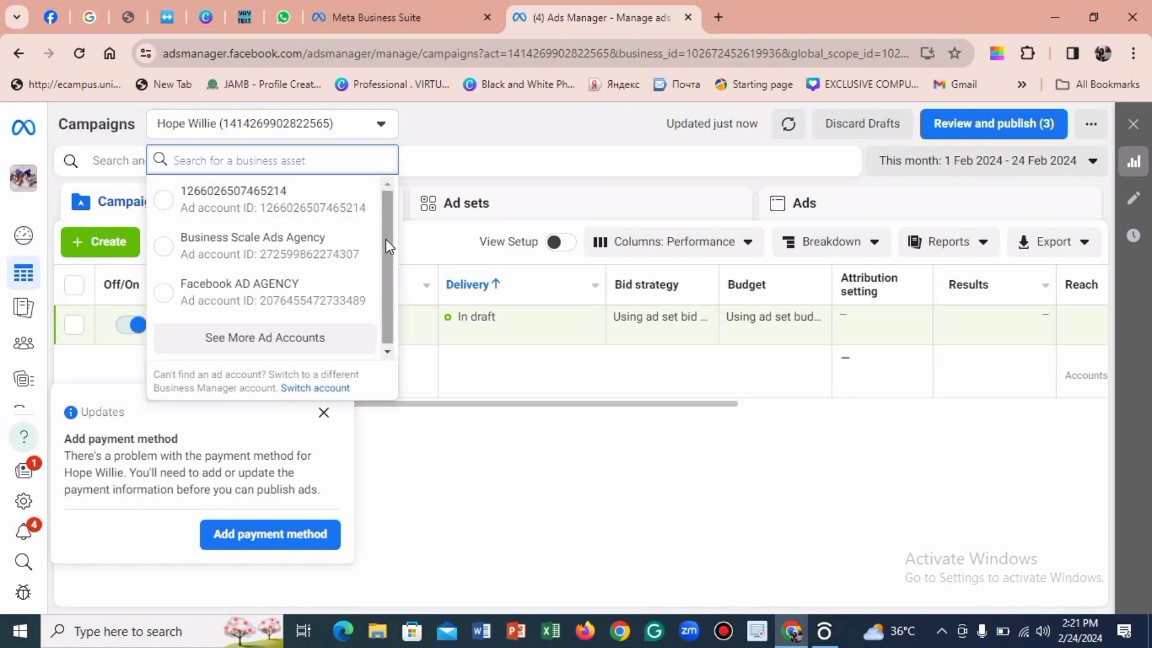
scroll(387, 240, "down", 1)
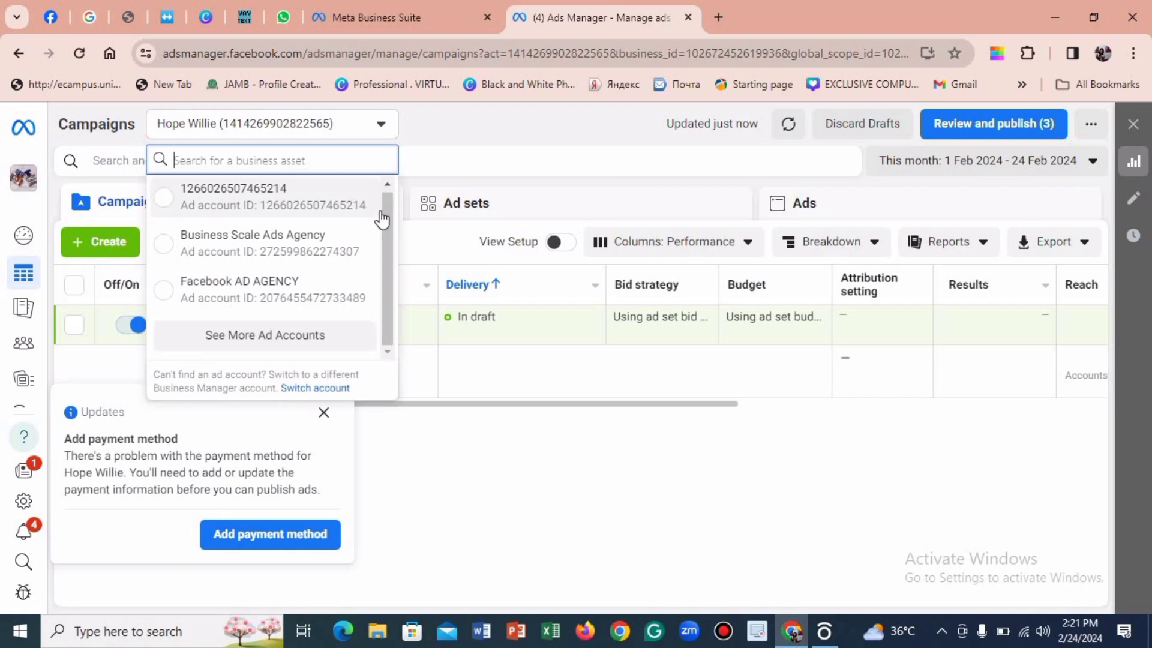
scroll(384, 205, "up", 1)
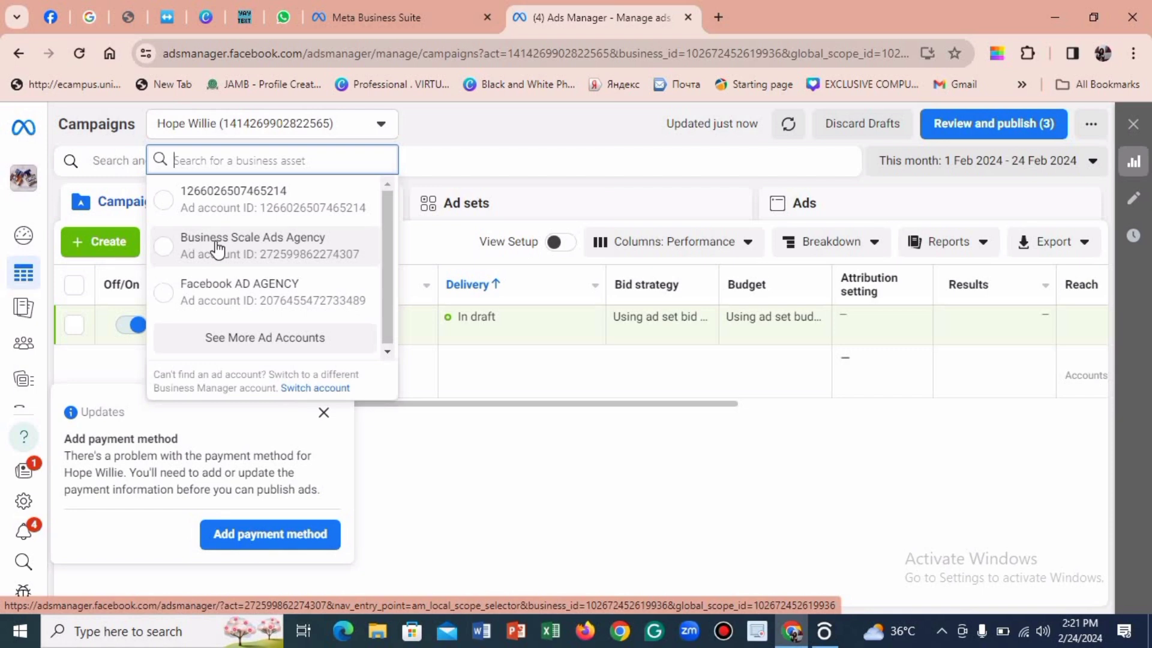
left_click(218, 247)
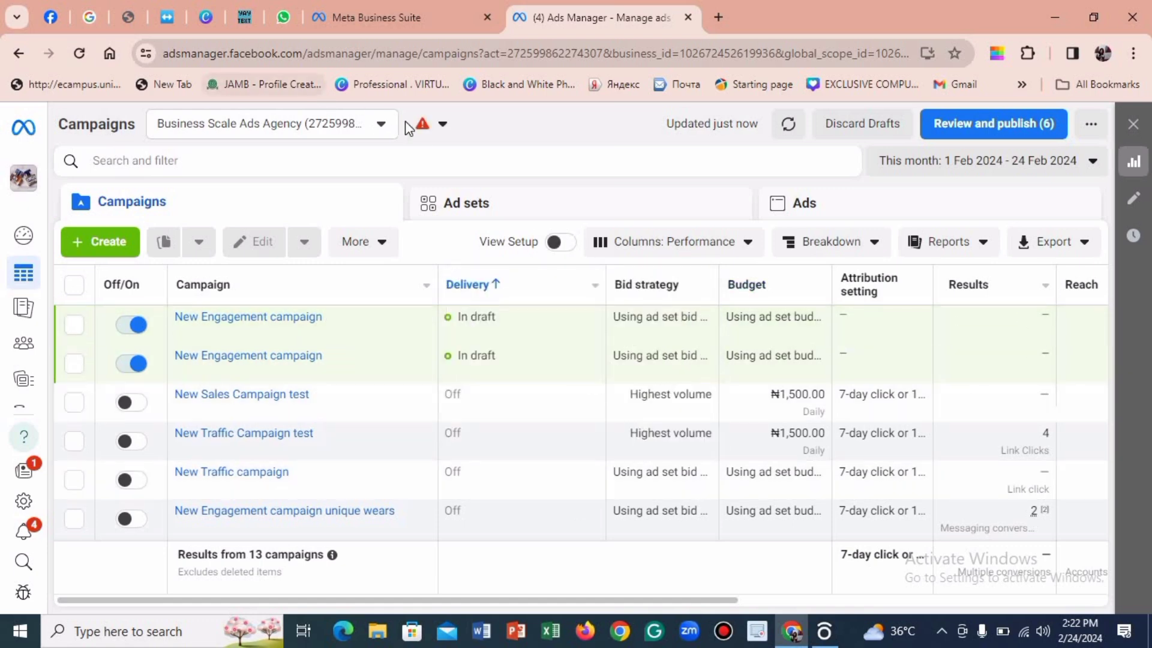
Step: Open the ad sets flagged with errors in the Business Scale Ads Agency account
left_click(441, 139)
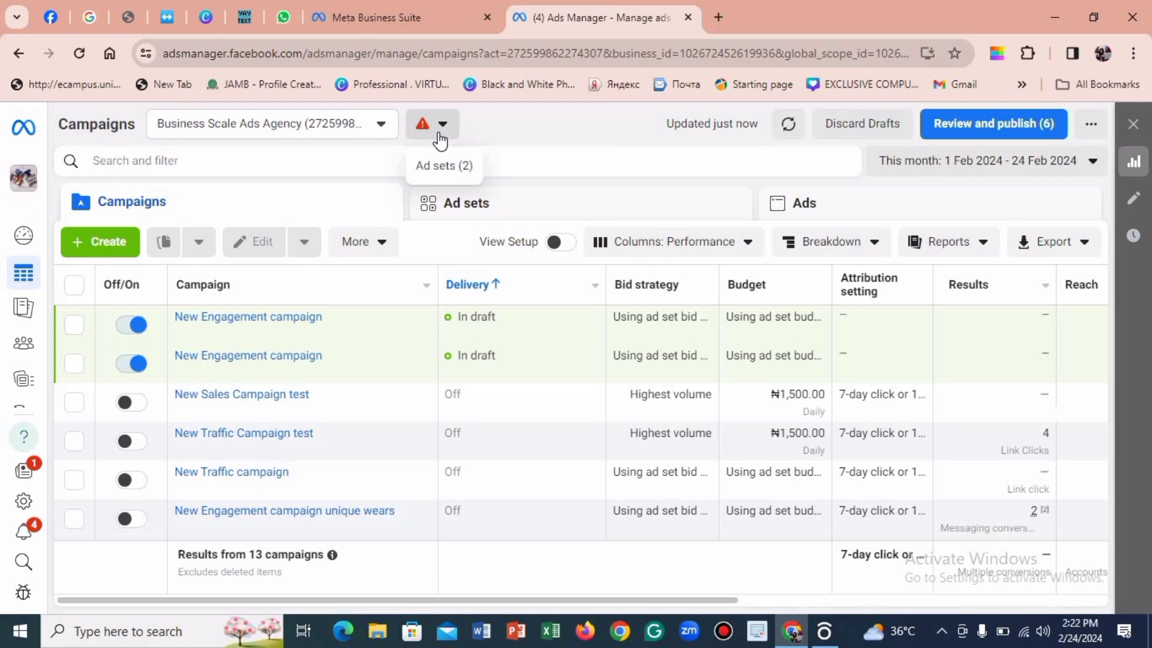
left_click(442, 174)
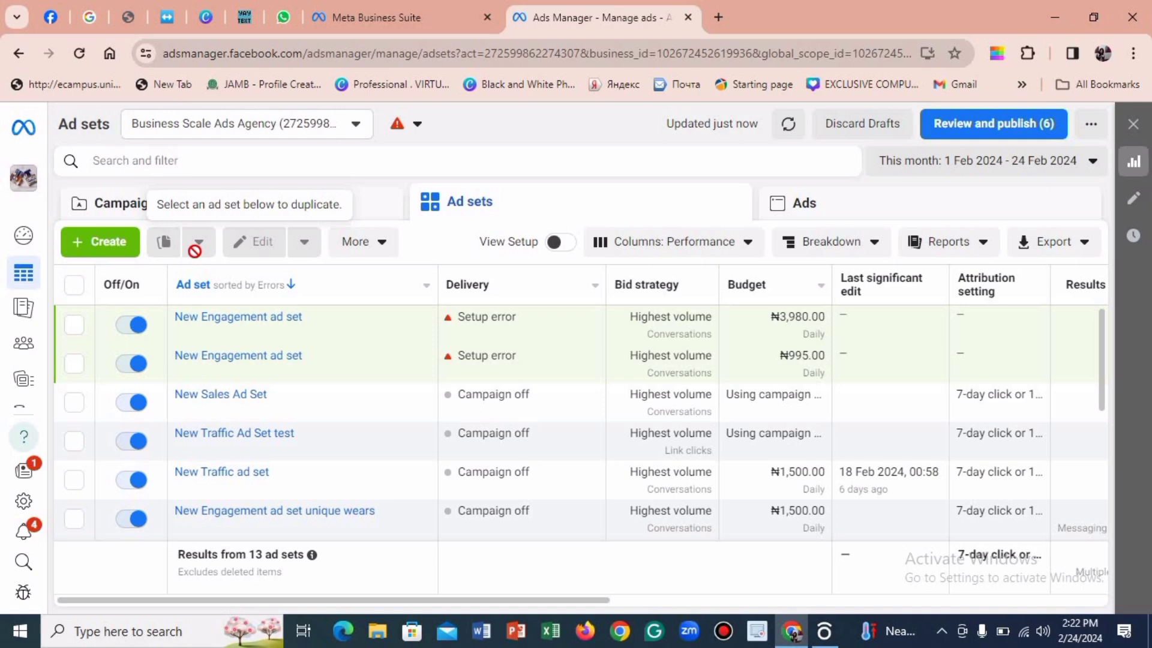
mouse_move(23, 343)
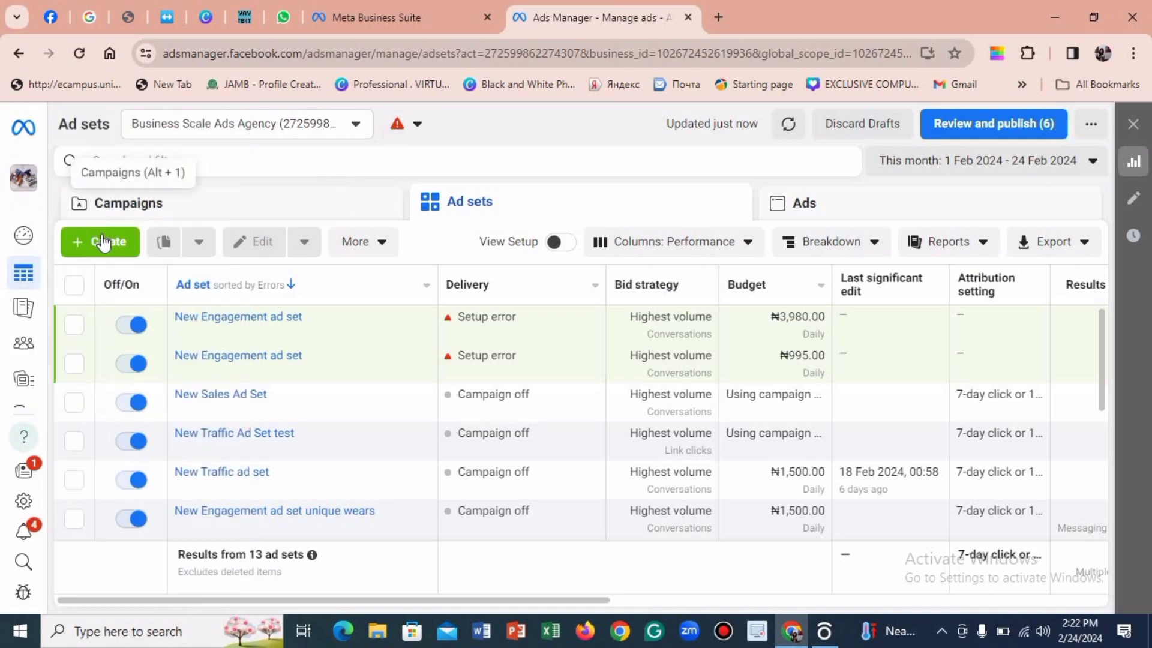
Step: Start creating a new campaign with the Auction buying type and look through the available campaign objectives
left_click(103, 242)
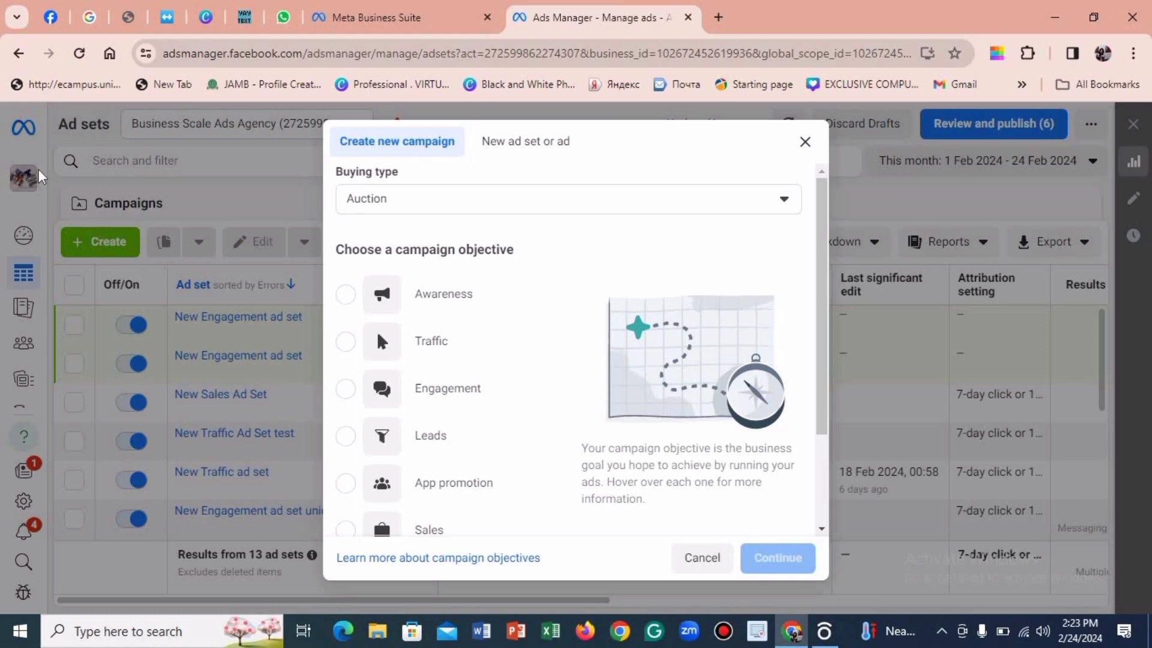
mouse_move(414, 312)
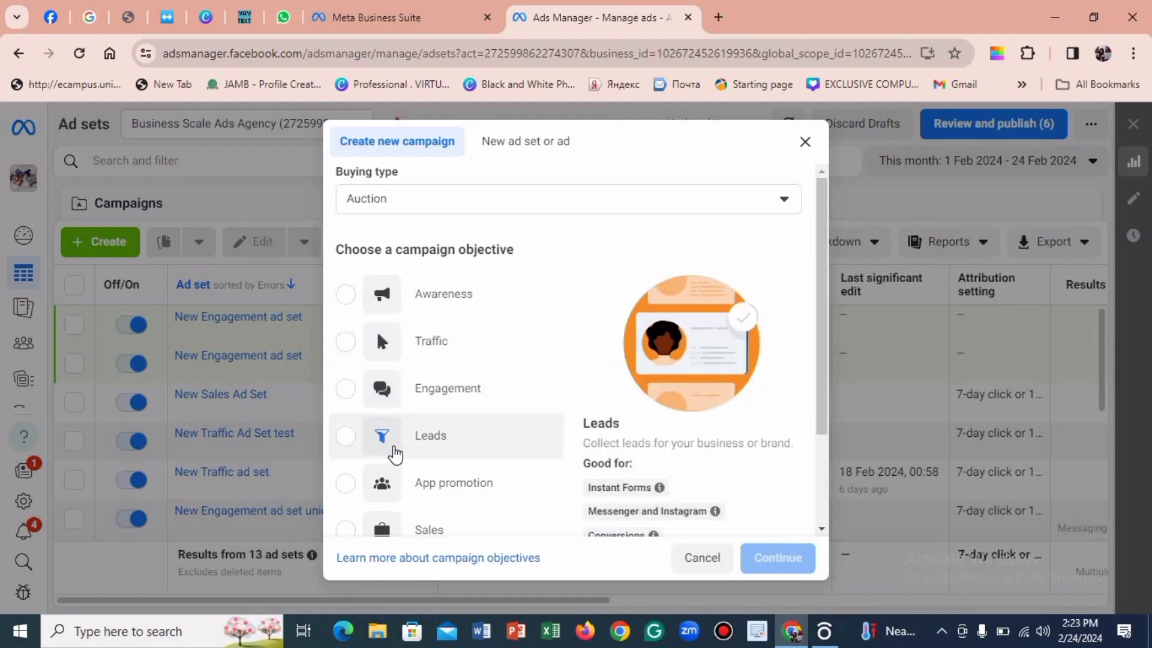
left_click_drag(818, 322, 815, 412)
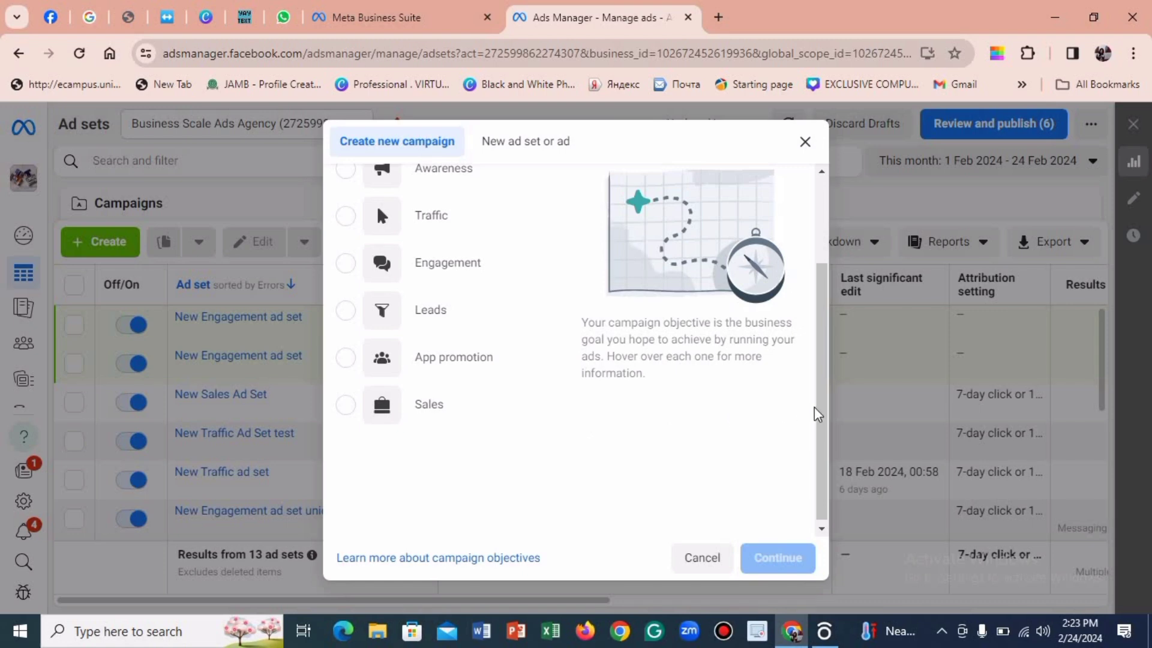
scroll(790, 330, "up", 2)
scroll(792, 354, "down", 1)
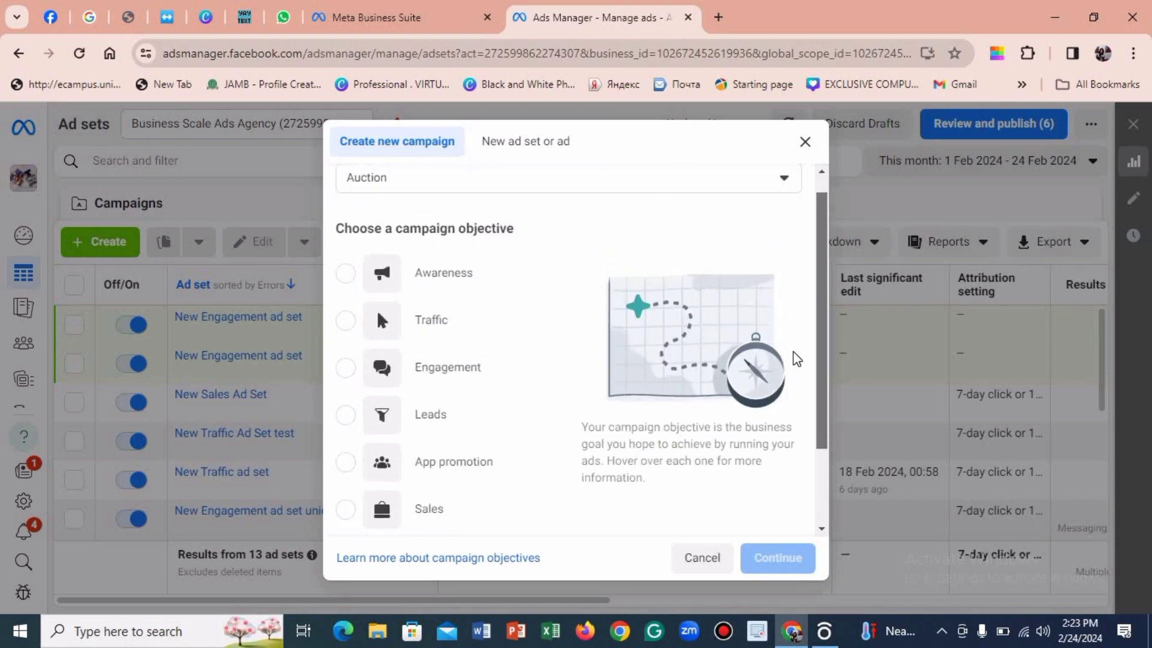
scroll(797, 360, "up", 1)
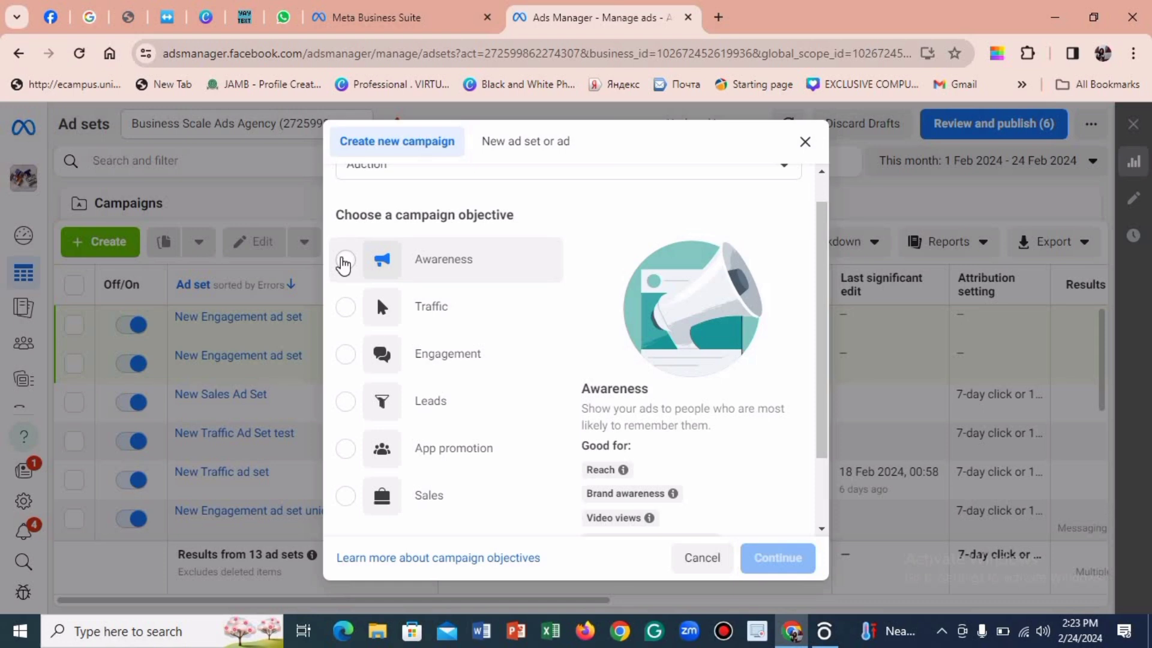
Step: Select the Awareness objective to review its description and uses, and change the campaign objective to Traffic
left_click(345, 261)
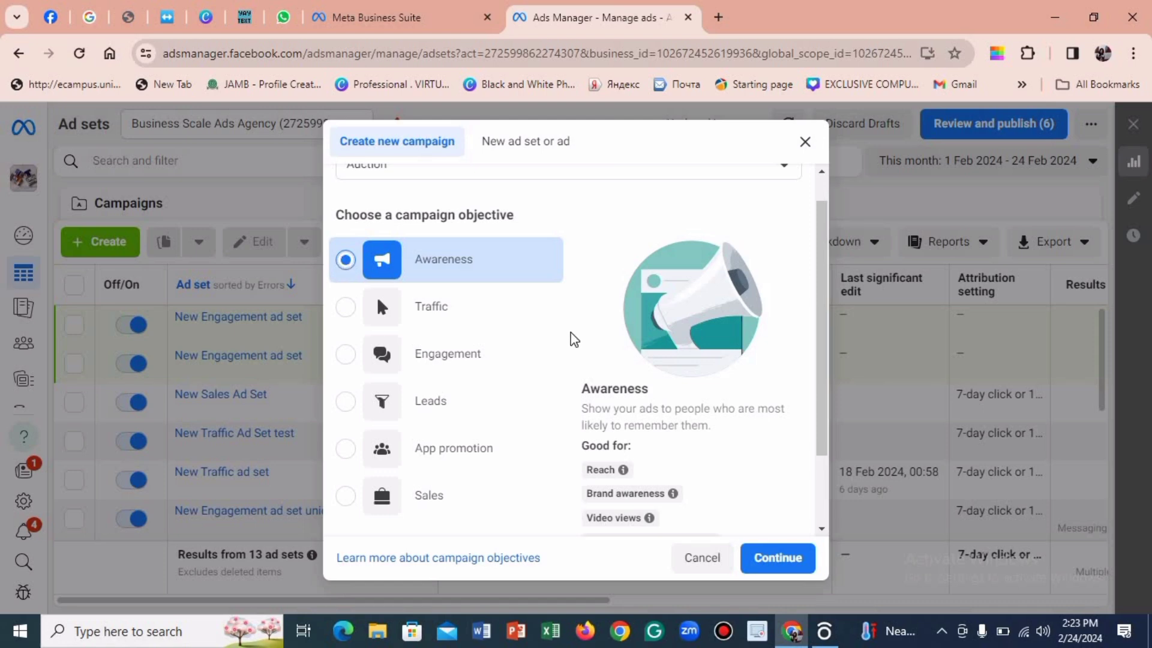
left_click_drag(826, 365, 817, 340)
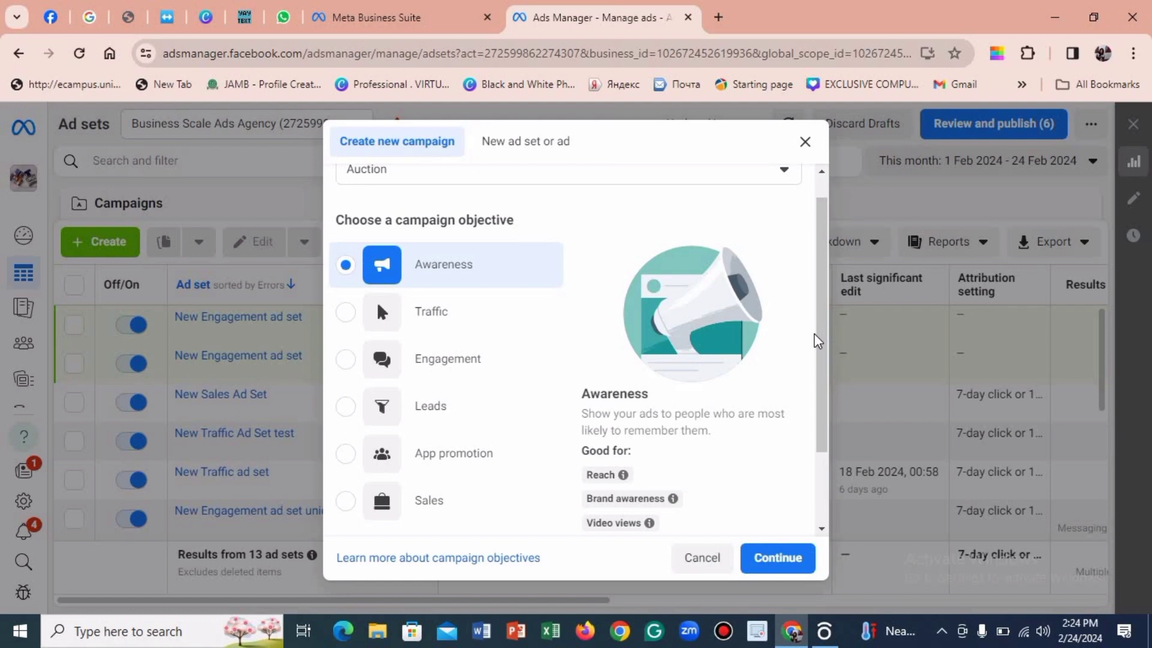
scroll(528, 339, "up", 1)
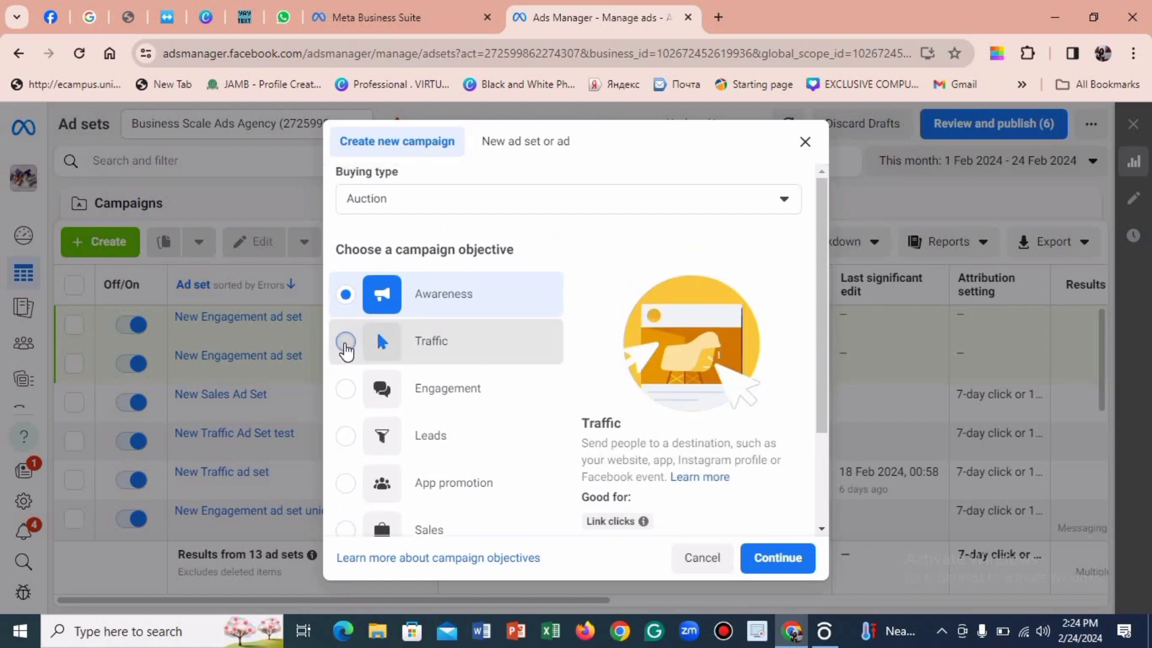
left_click(345, 345)
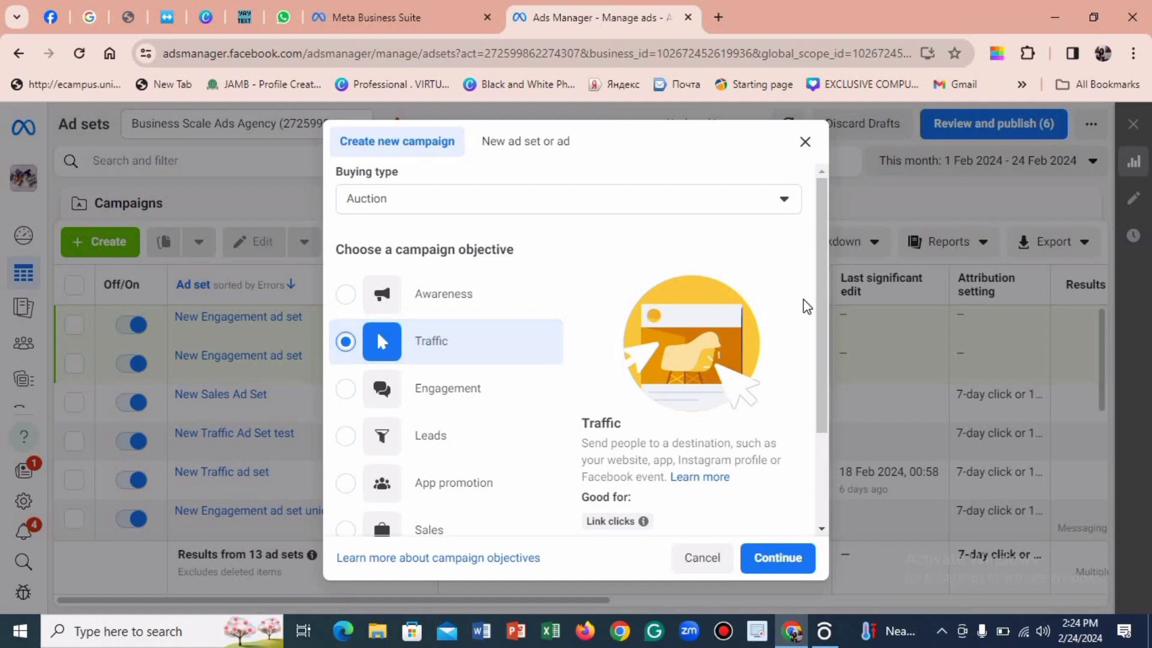
Step: Examine the Traffic objective's description and the full list of uses it is good for
scroll(821, 330, "down", 1)
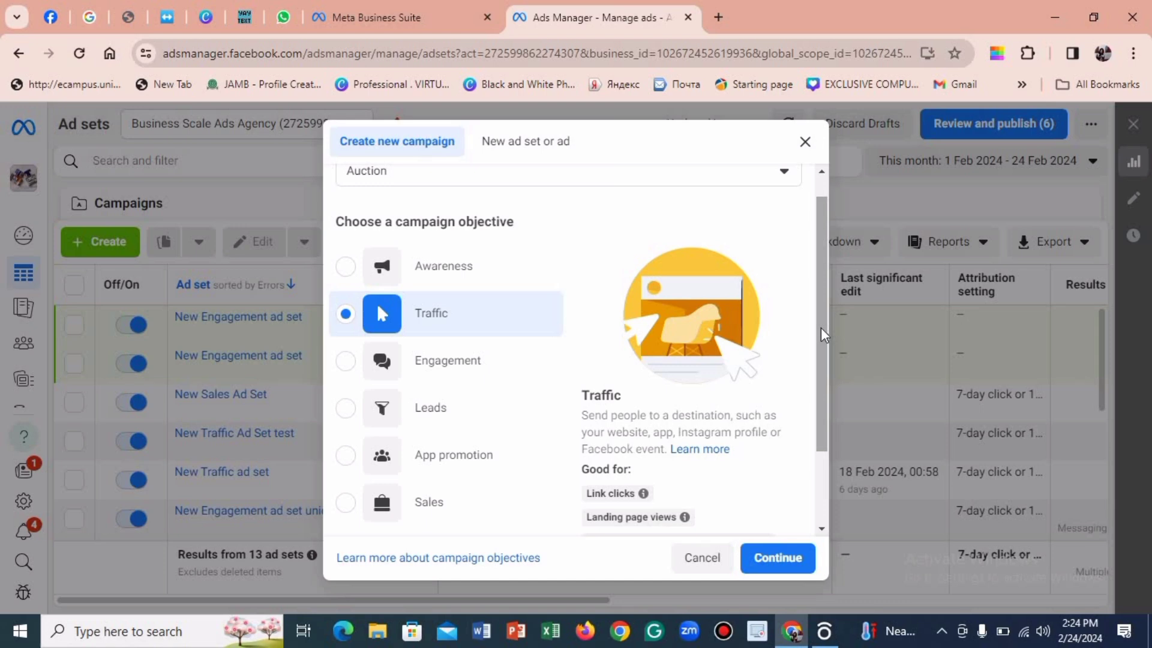
right_click(823, 334)
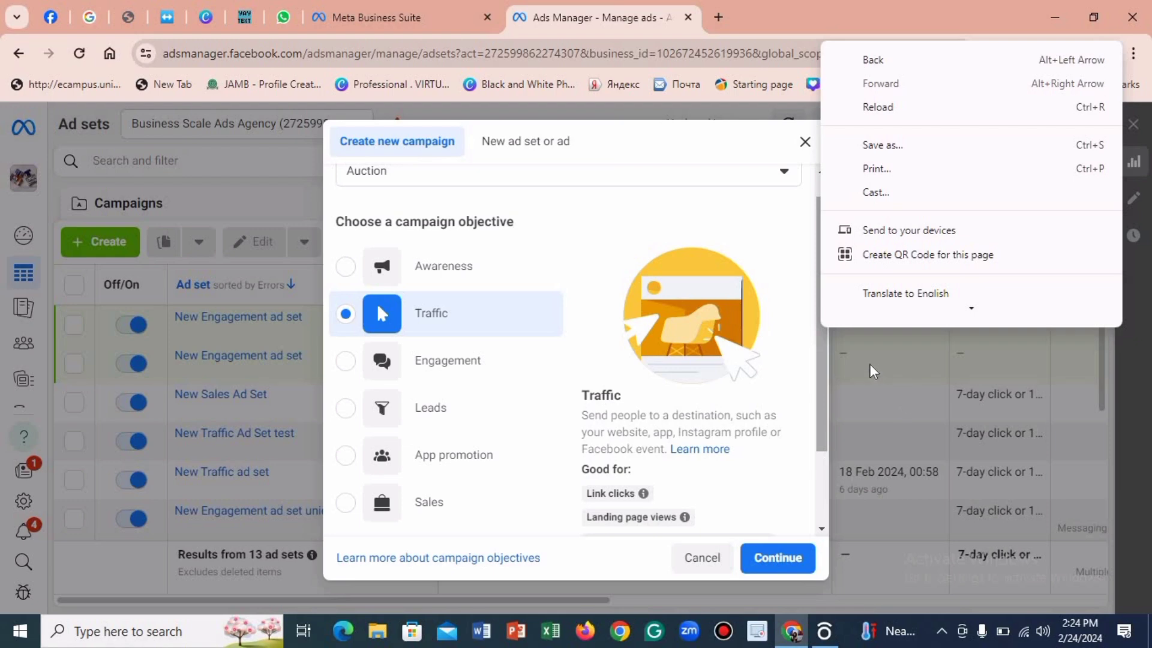
left_click_drag(822, 380, 822, 385)
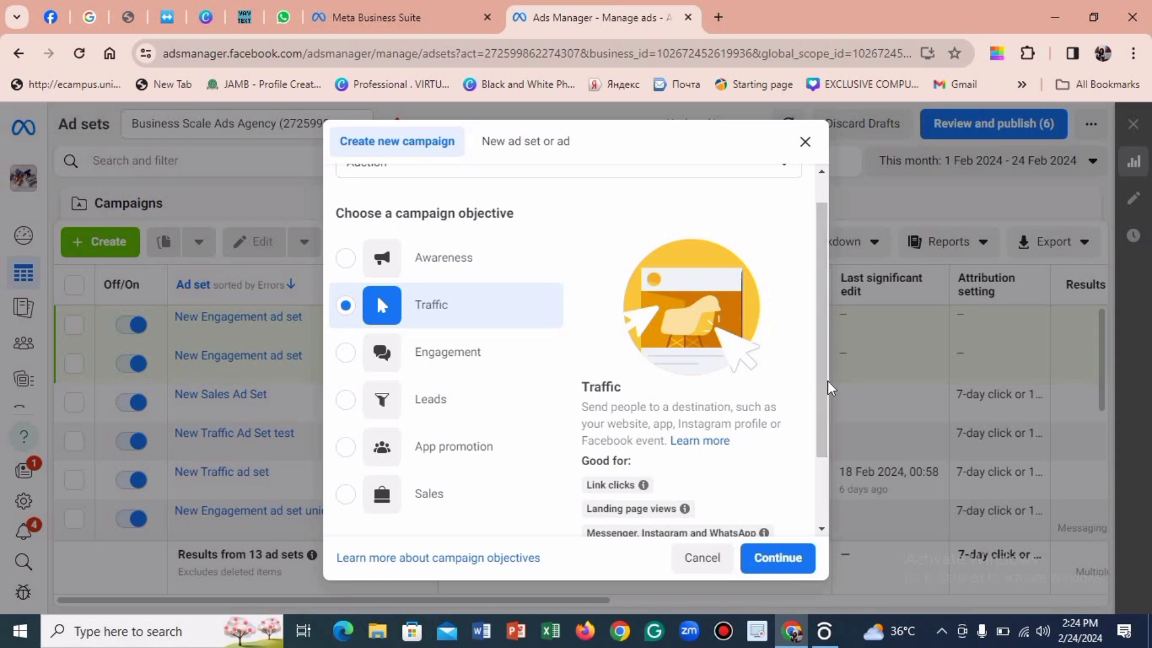
left_click_drag(826, 387, 829, 441)
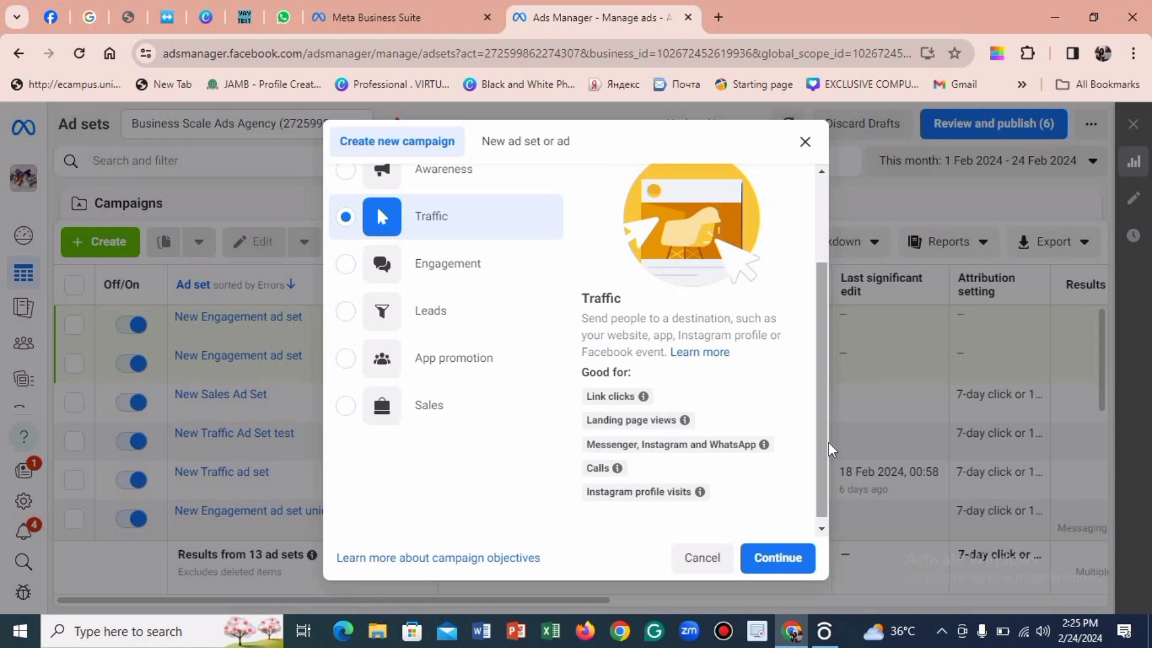
scroll(820, 380, "up", 1)
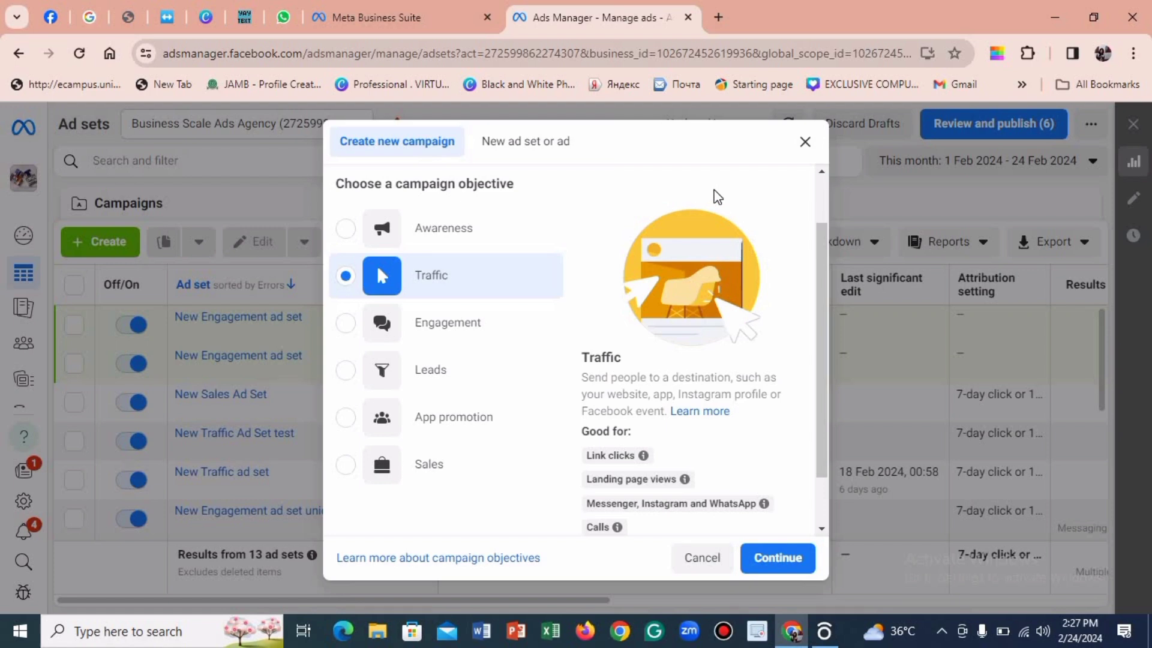
Step: Select the Engagement, Leads, App promotion and Sales objectives in turn to review each one's description and uses
left_click(347, 324)
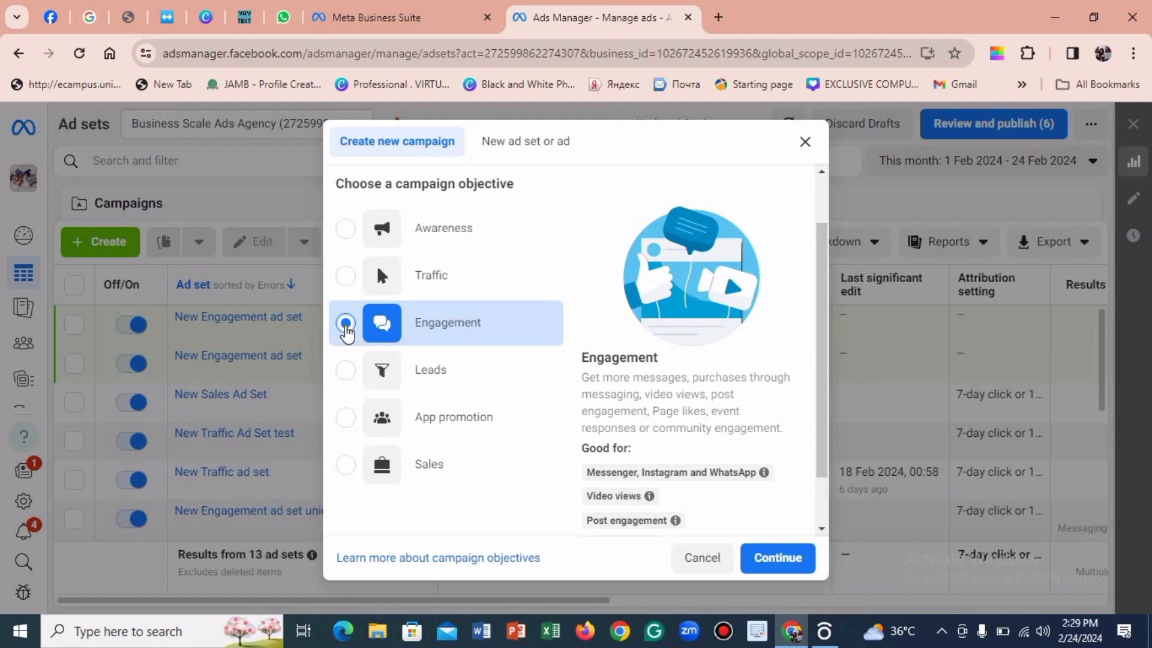
left_click(347, 369)
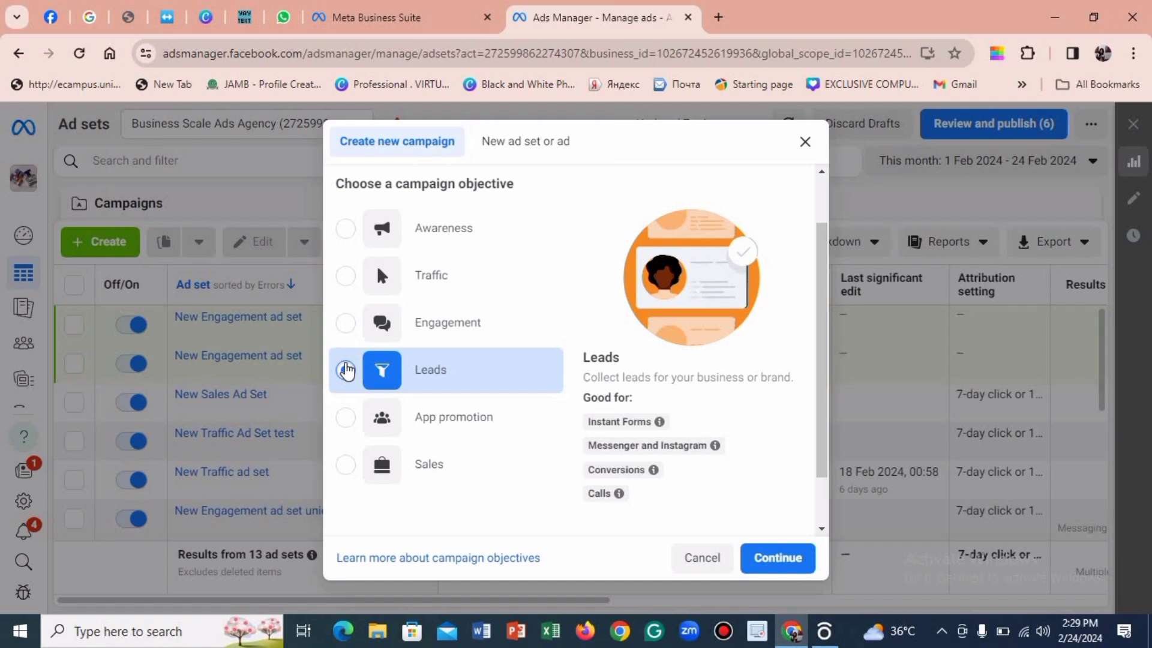
left_click(346, 370)
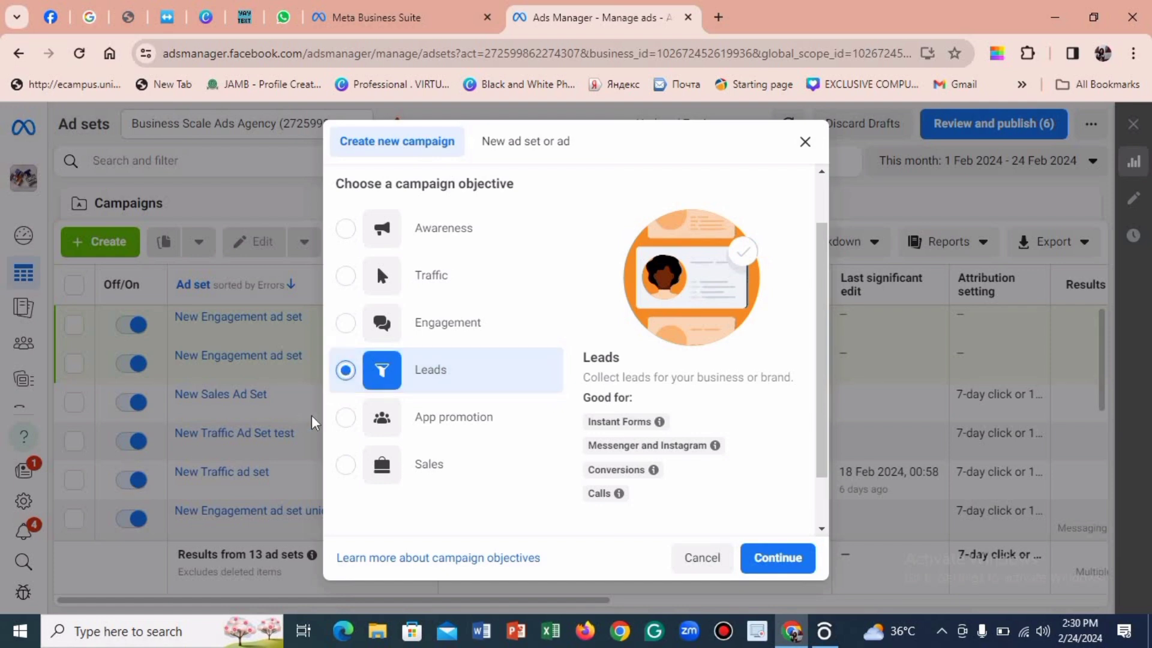
left_click(354, 427)
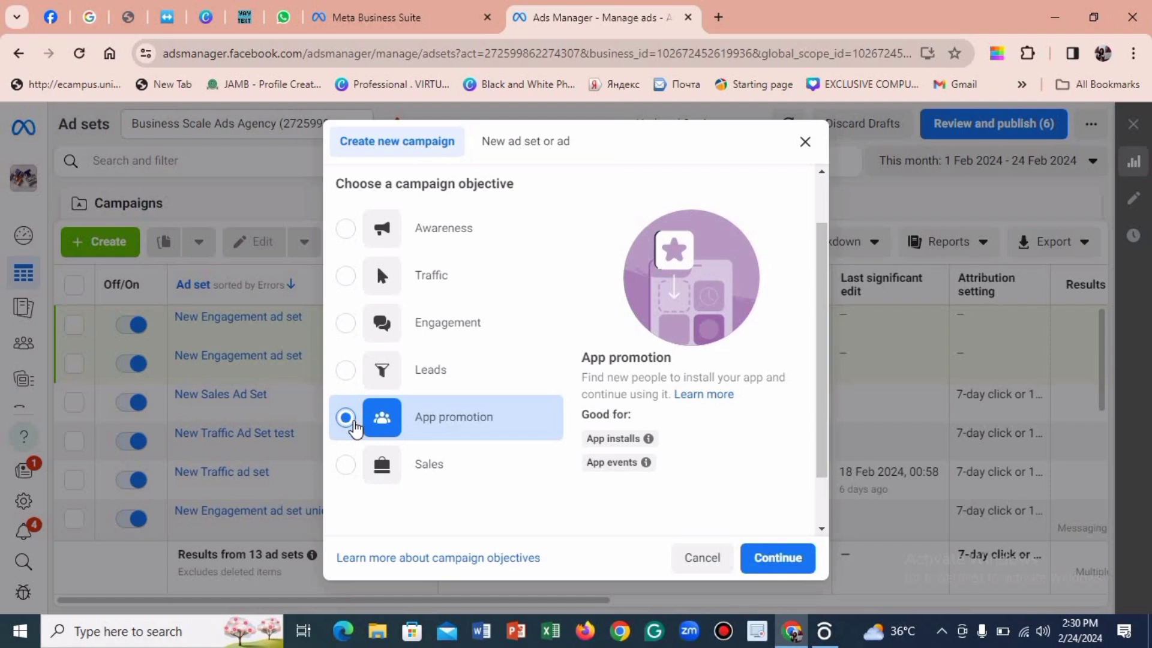
left_click(342, 472)
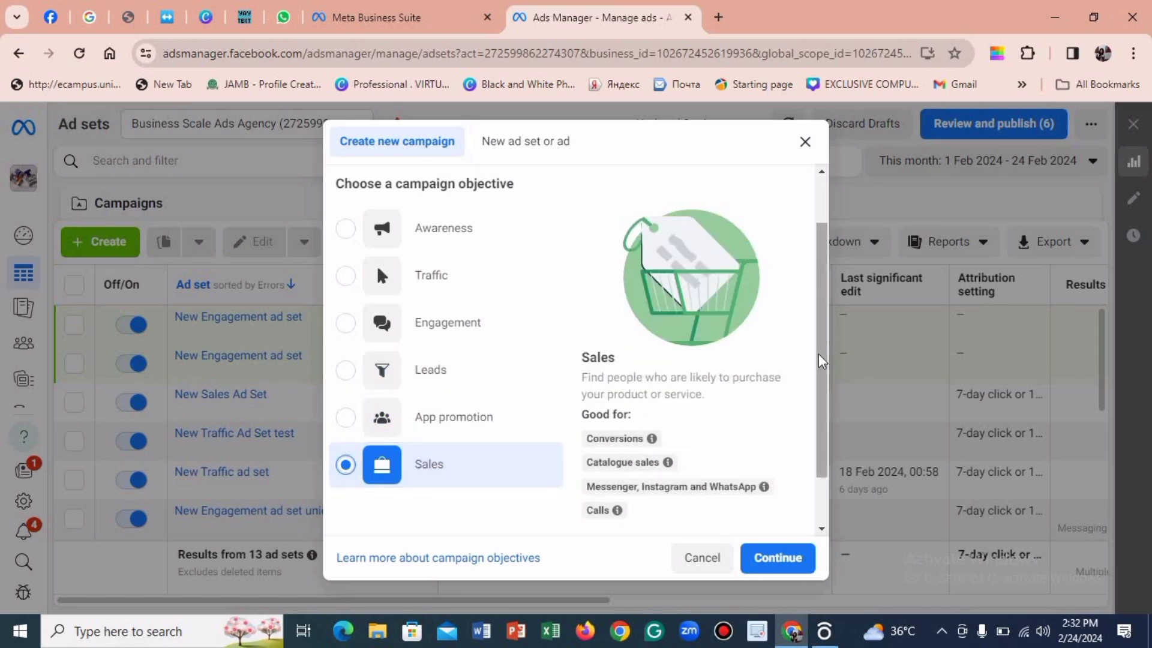
left_click_drag(818, 354, 816, 230)
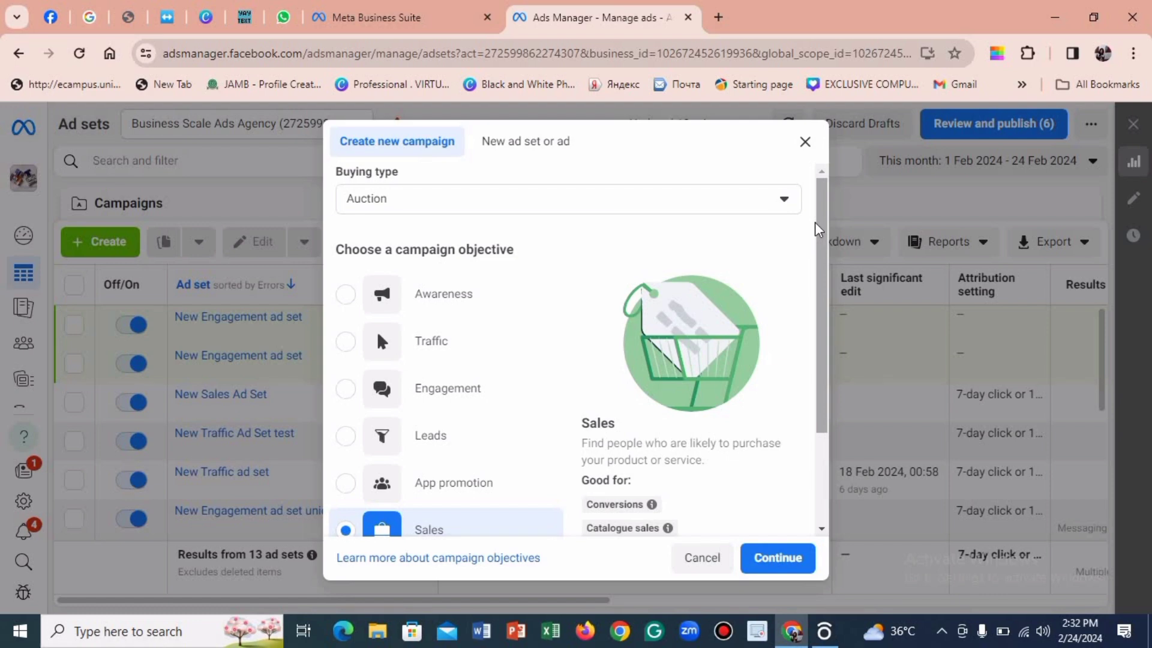
scroll(823, 270, "down", 1)
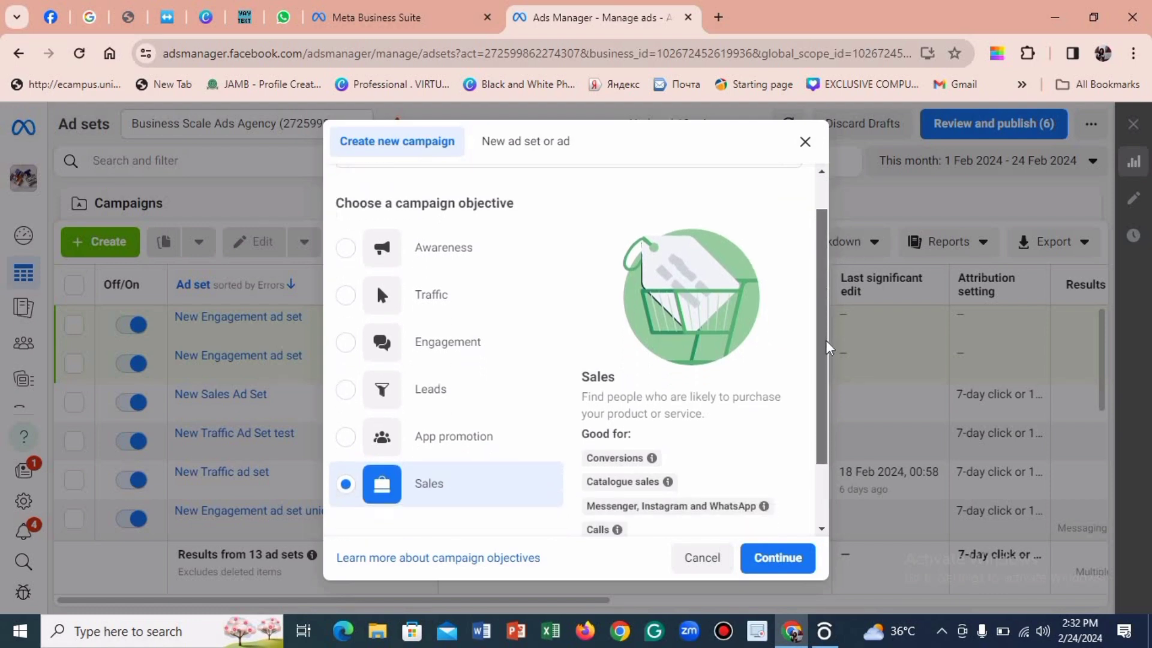
scroll(826, 345, "down", 2)
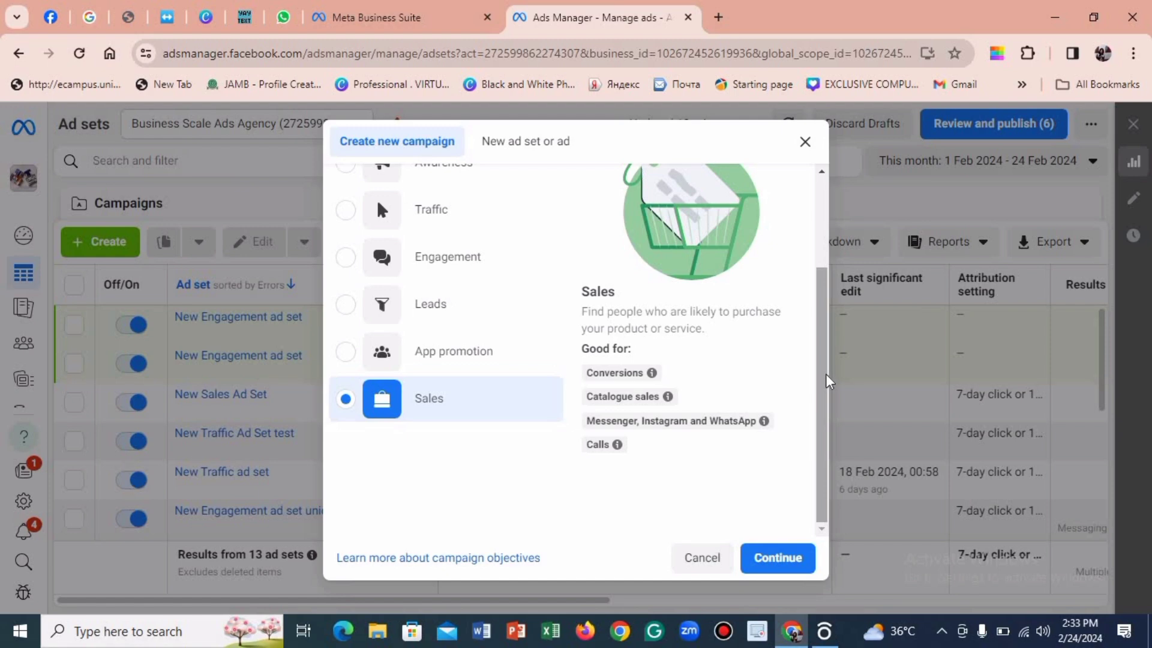
Step: Create the campaign with the Engagement objective, using the Manual engagement campaign setup
scroll(742, 298, "up", 3)
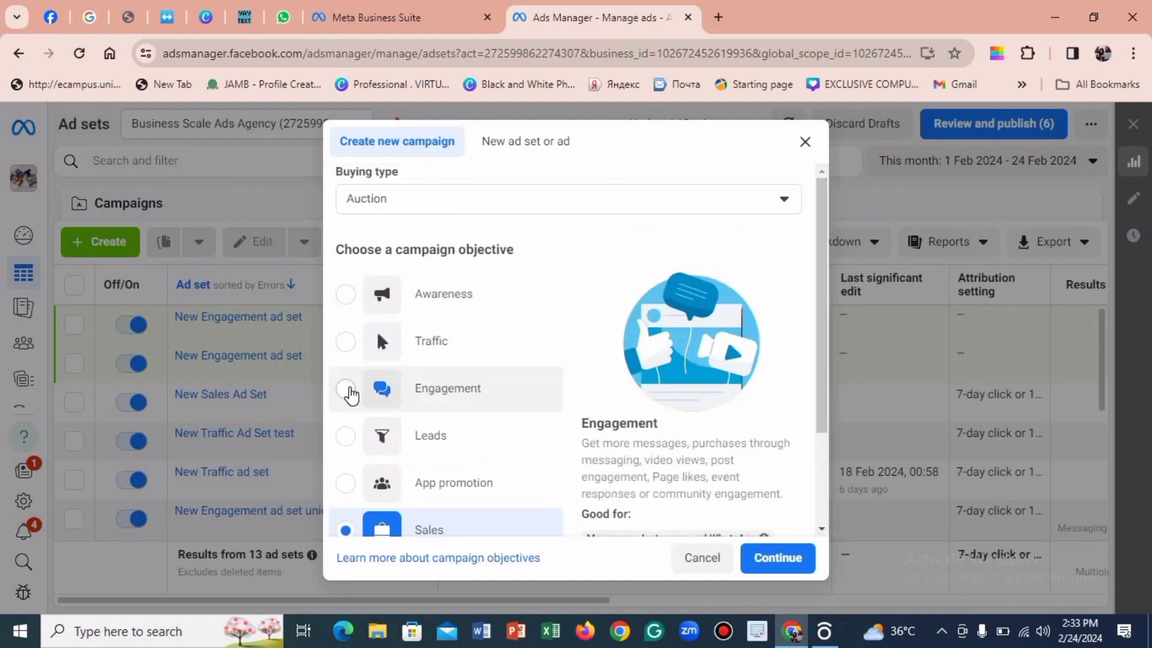
left_click(348, 391)
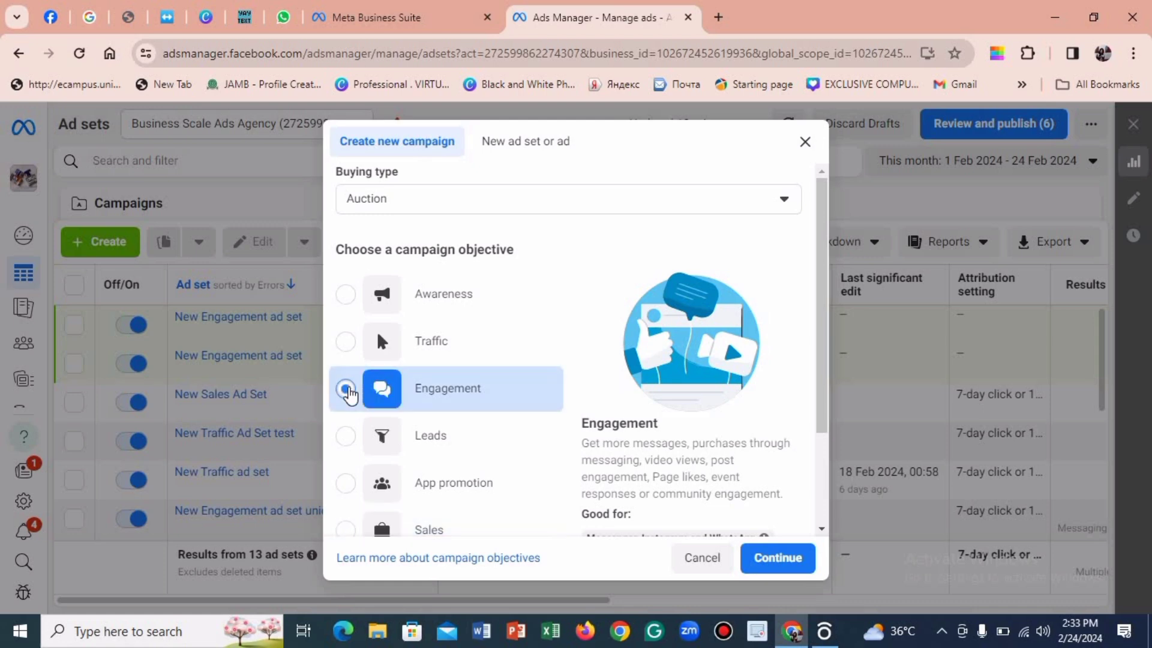
left_click(765, 562)
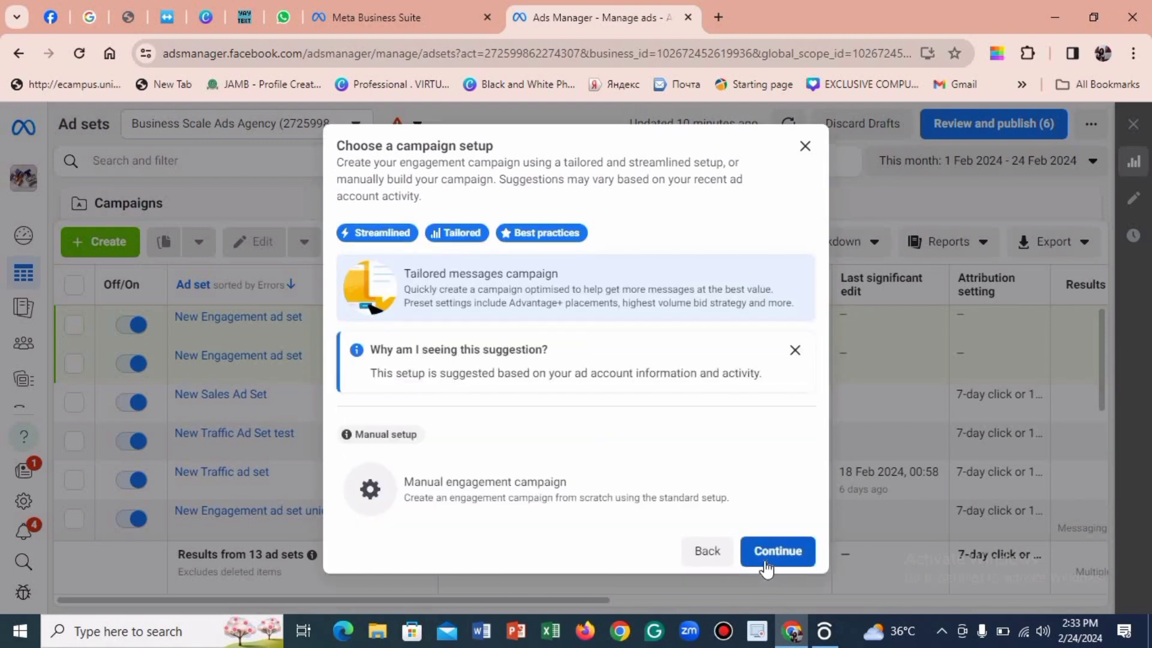
left_click(475, 494)
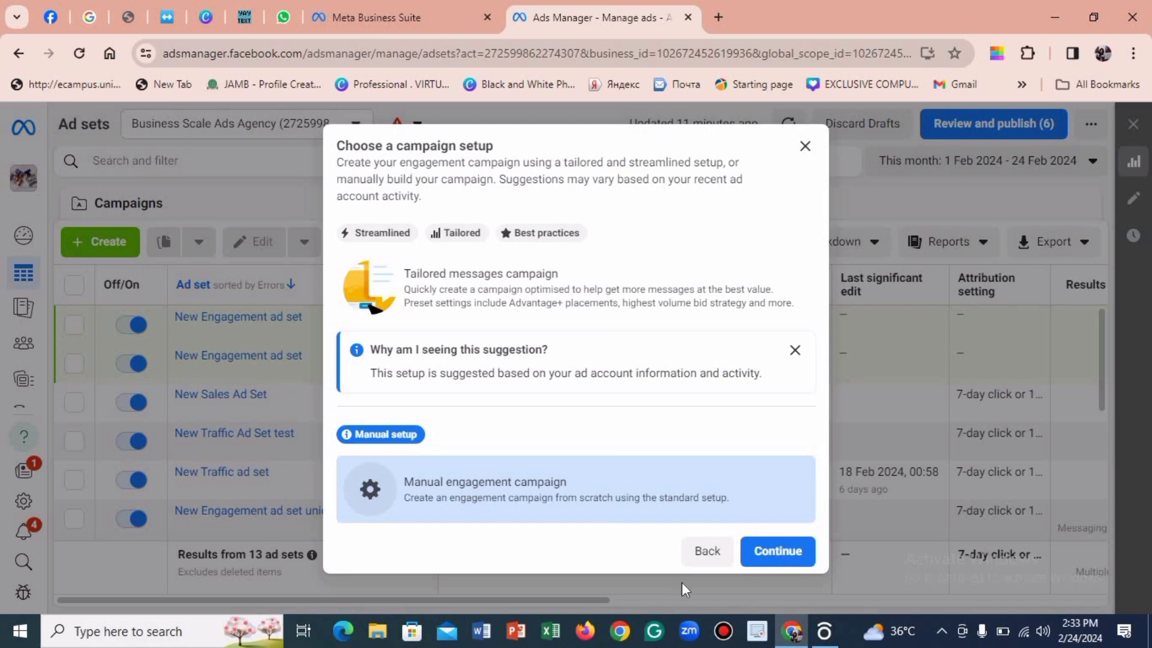
left_click(785, 553)
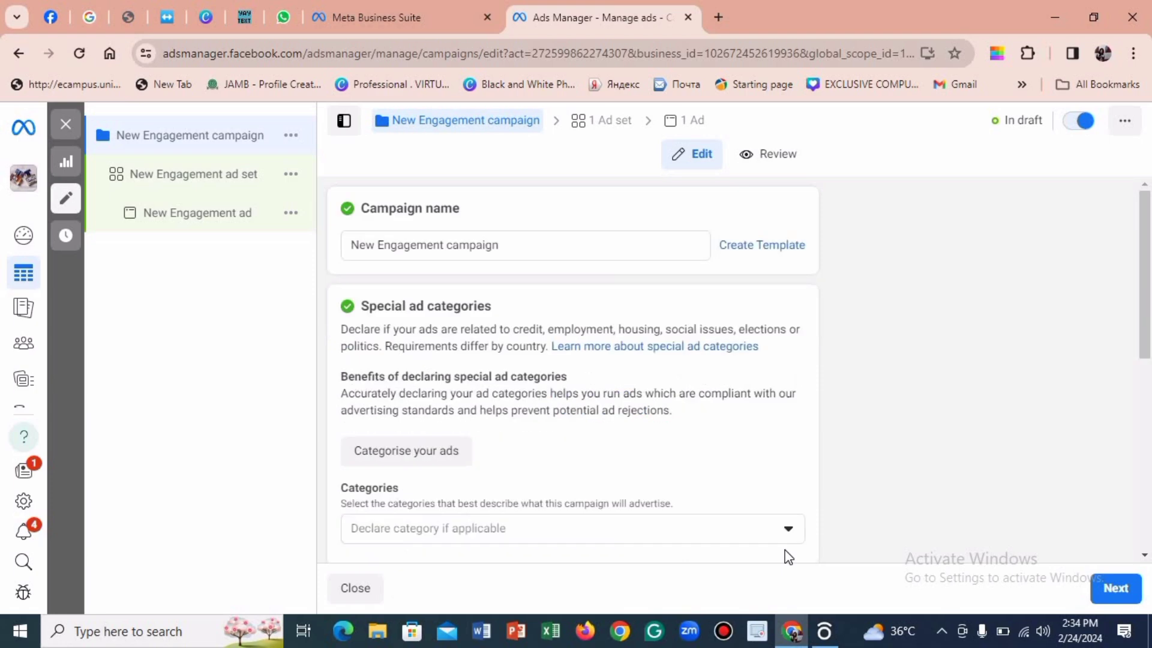
Step: Rename the campaign as "New Engagement campaign Testing", look through its remaining settings and continue to the ad set
left_click(537, 244)
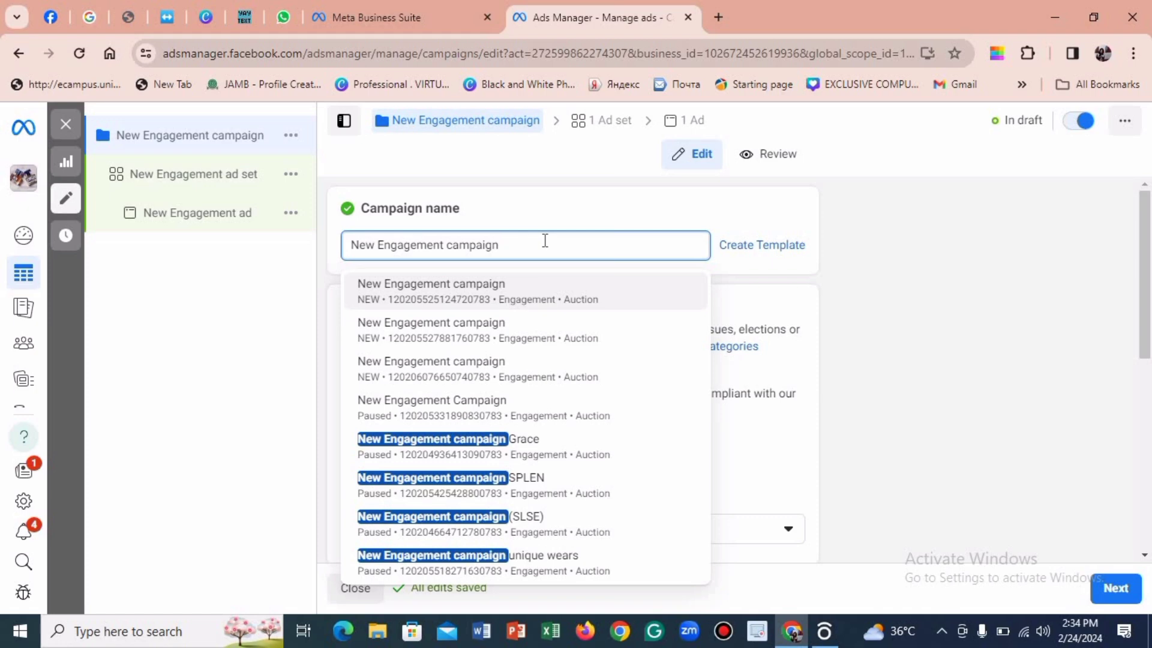
type("T")
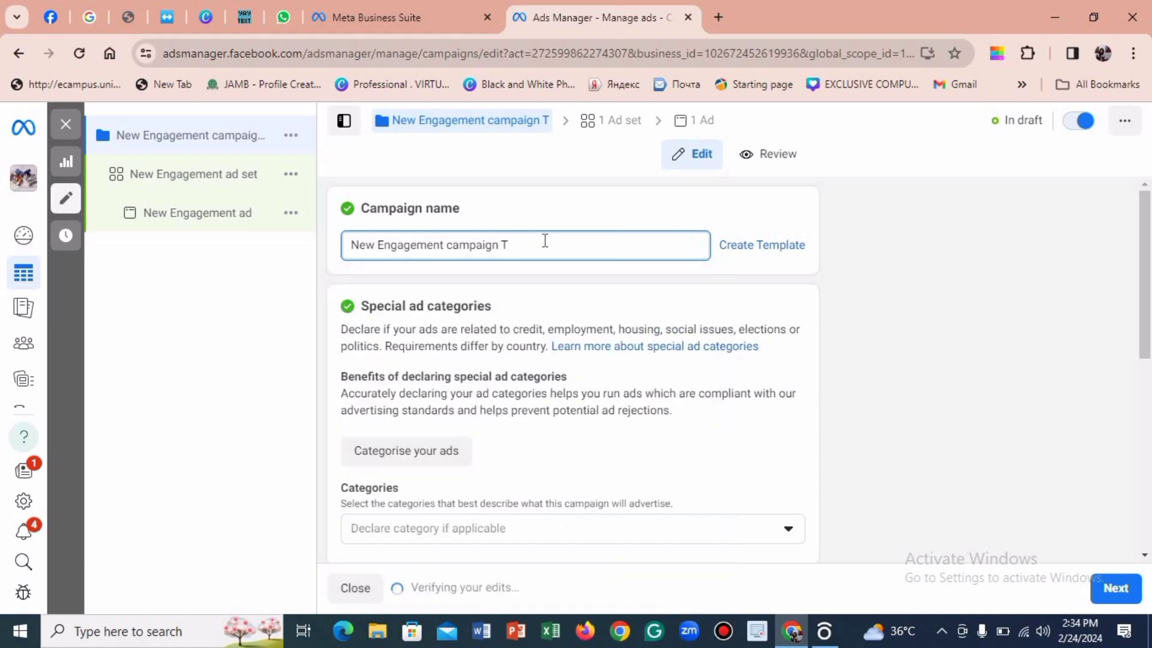
type("esr")
key("BackSpace")
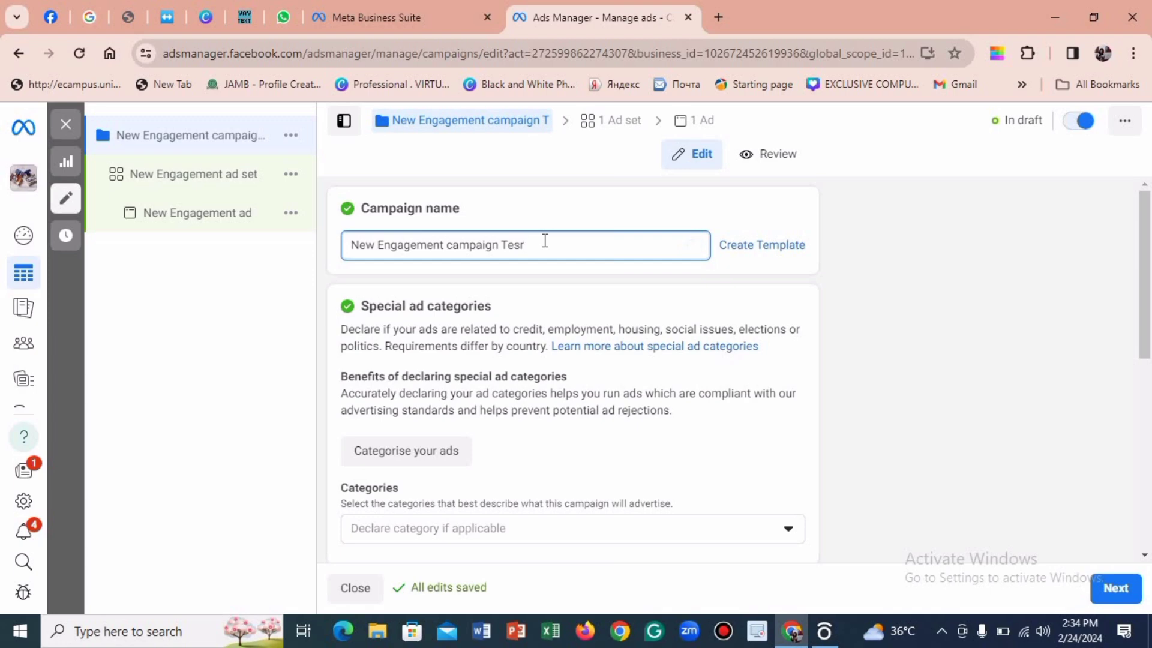
type("ting")
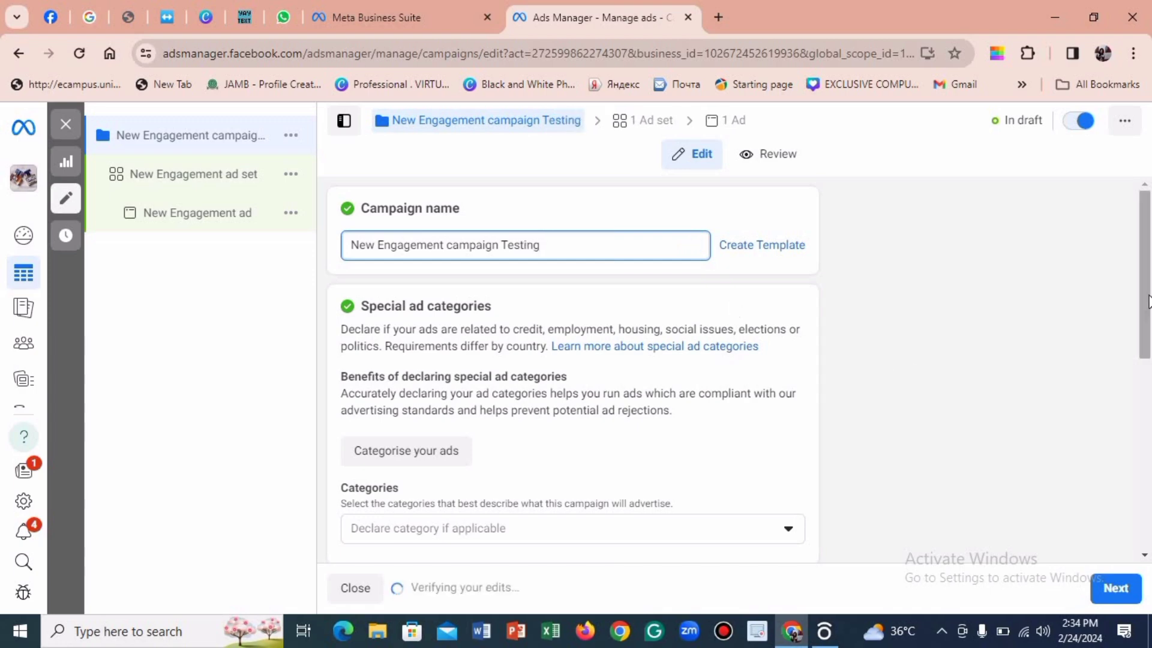
scroll(1143, 306, "down", 3)
scroll(1143, 309, "up", 3)
scroll(1145, 414, "down", 5)
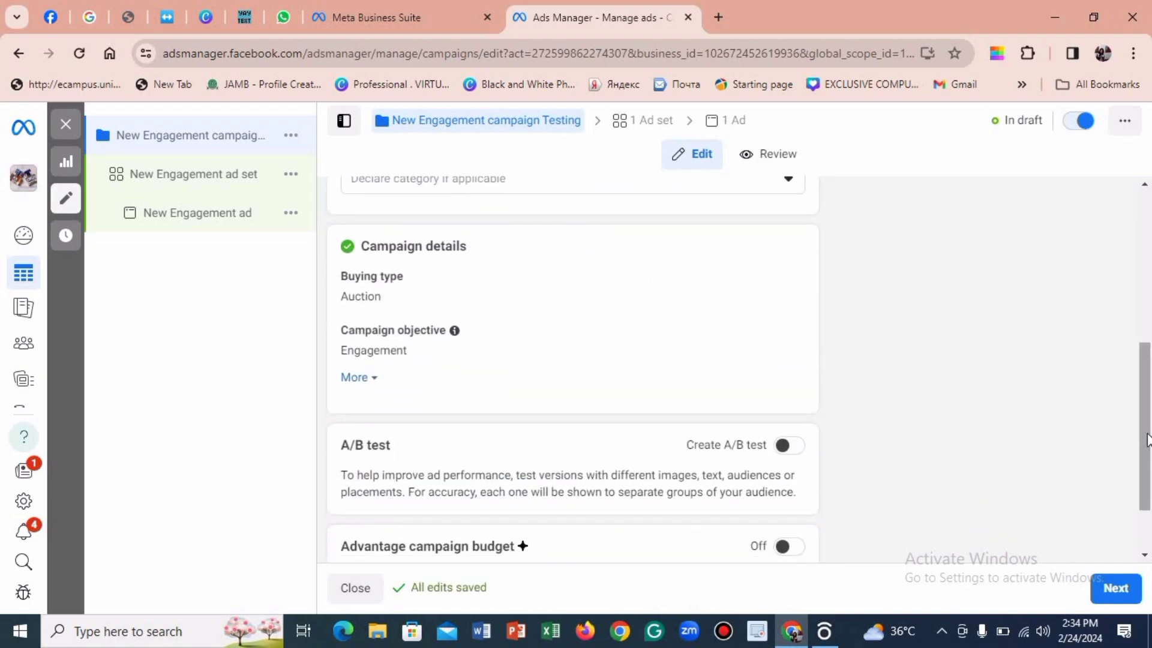
scroll(1147, 440, "down", 2)
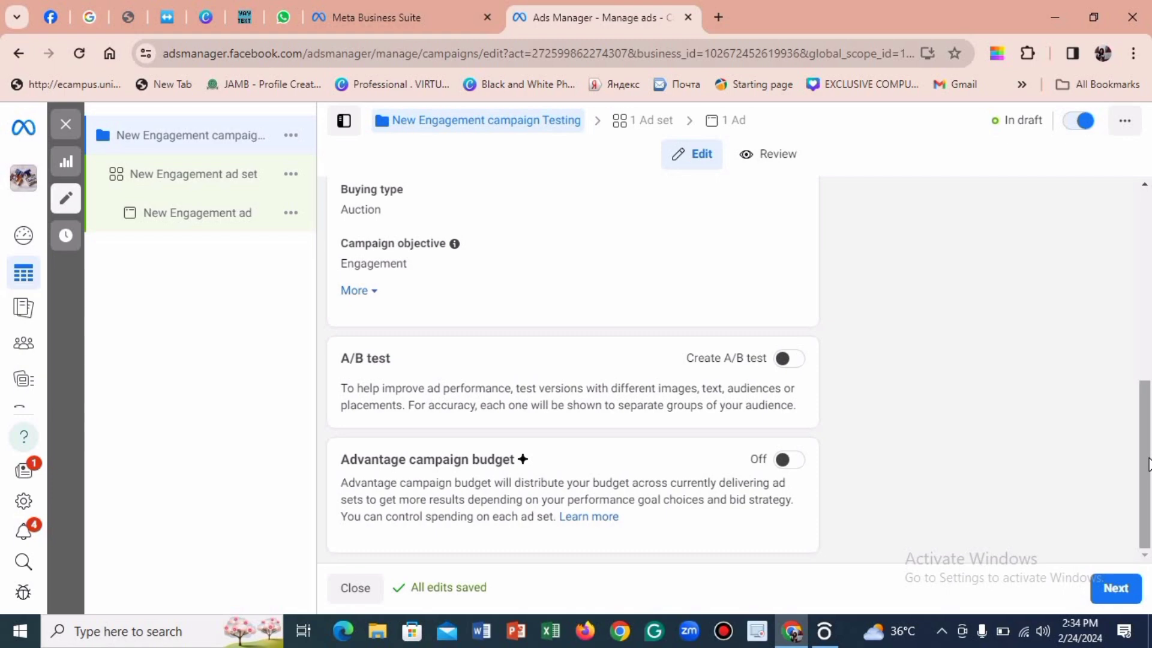
left_click(1117, 589)
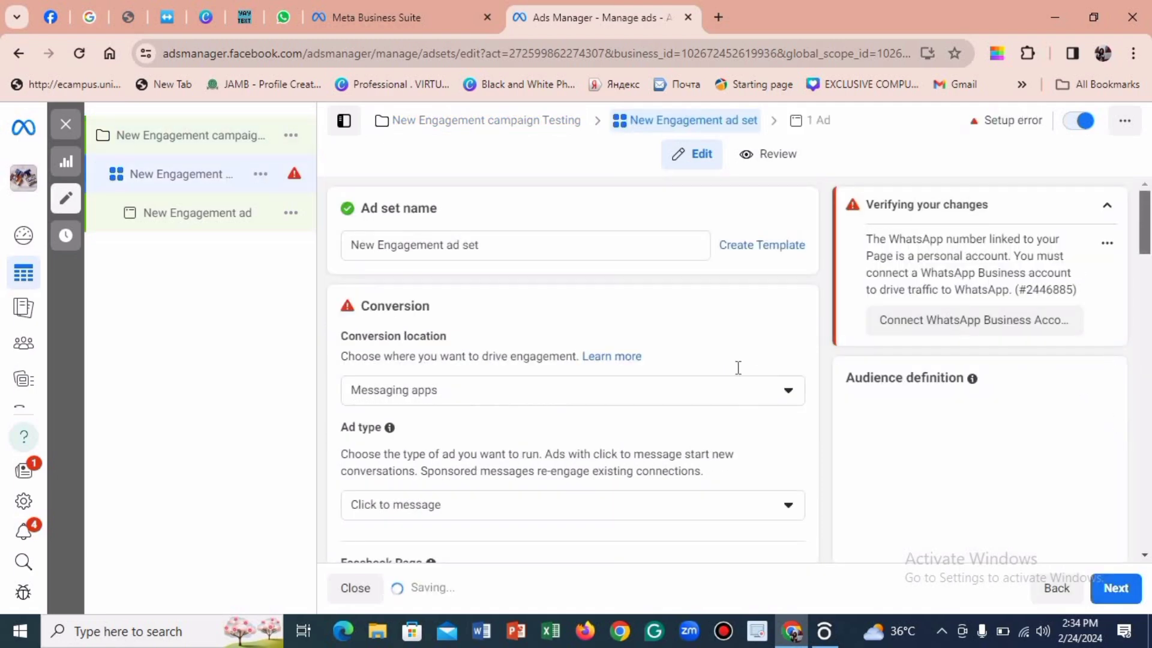
Step: Rename the ad set as "New Engagement ad set Testing"
left_click(531, 249)
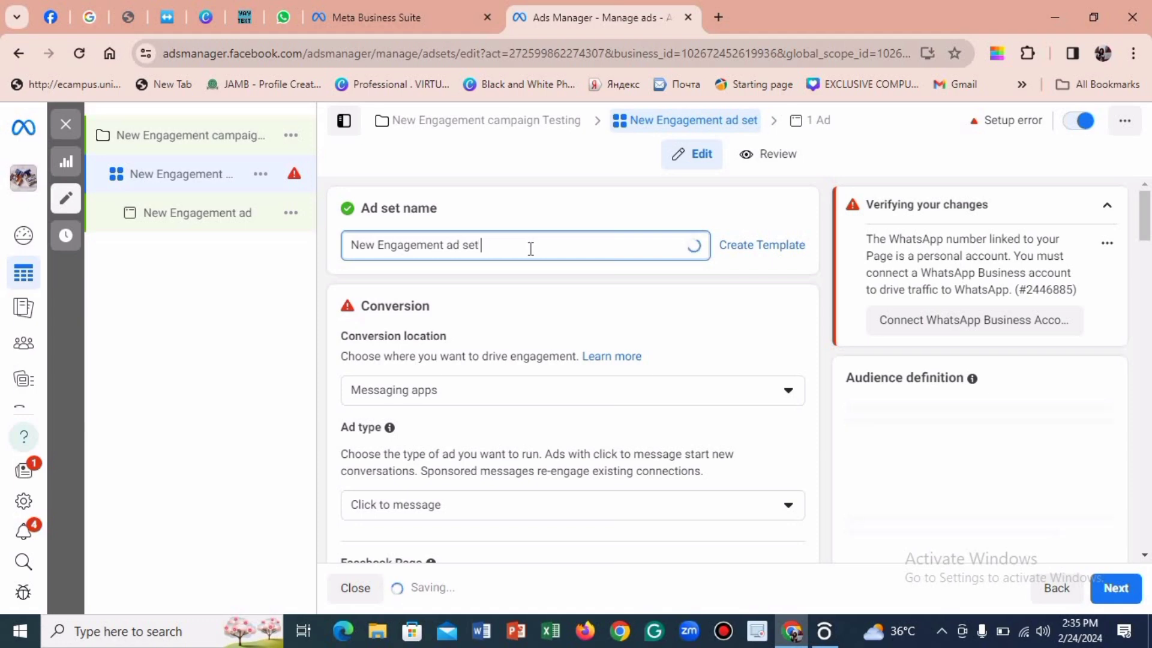
type("Testinf")
key("BackSpace")
type("g")
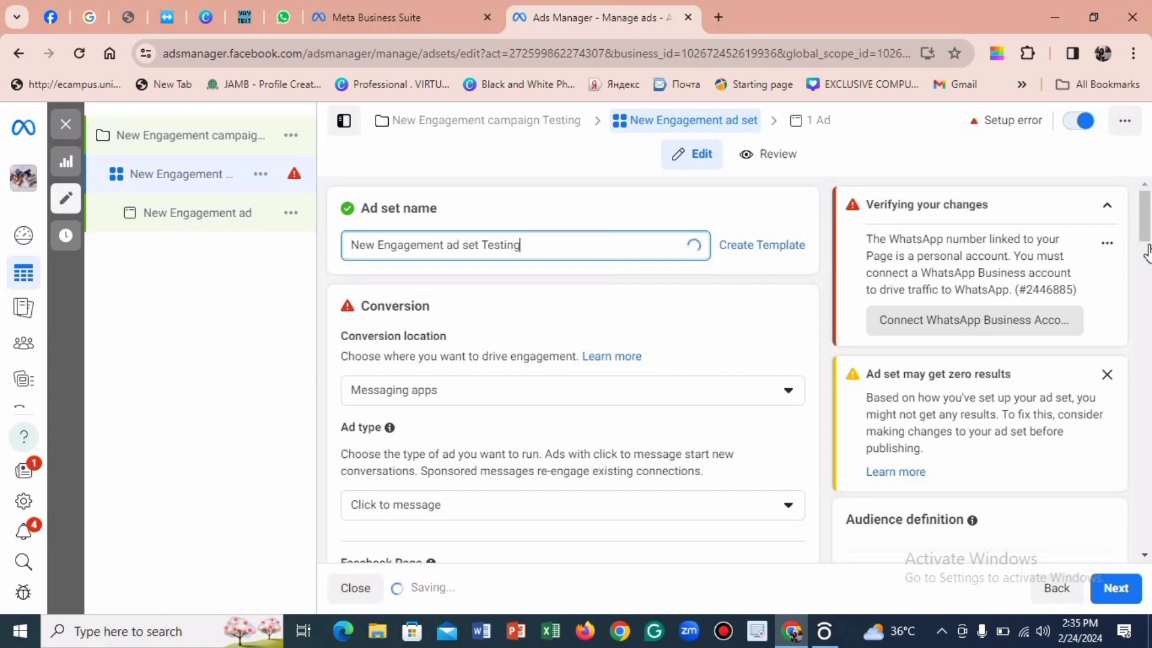
Step: Set the ad set's Facebook Page to The Business Scale Academy - TBSA and deselect Instagram as a messaging app
scroll(1146, 252, "down", 3)
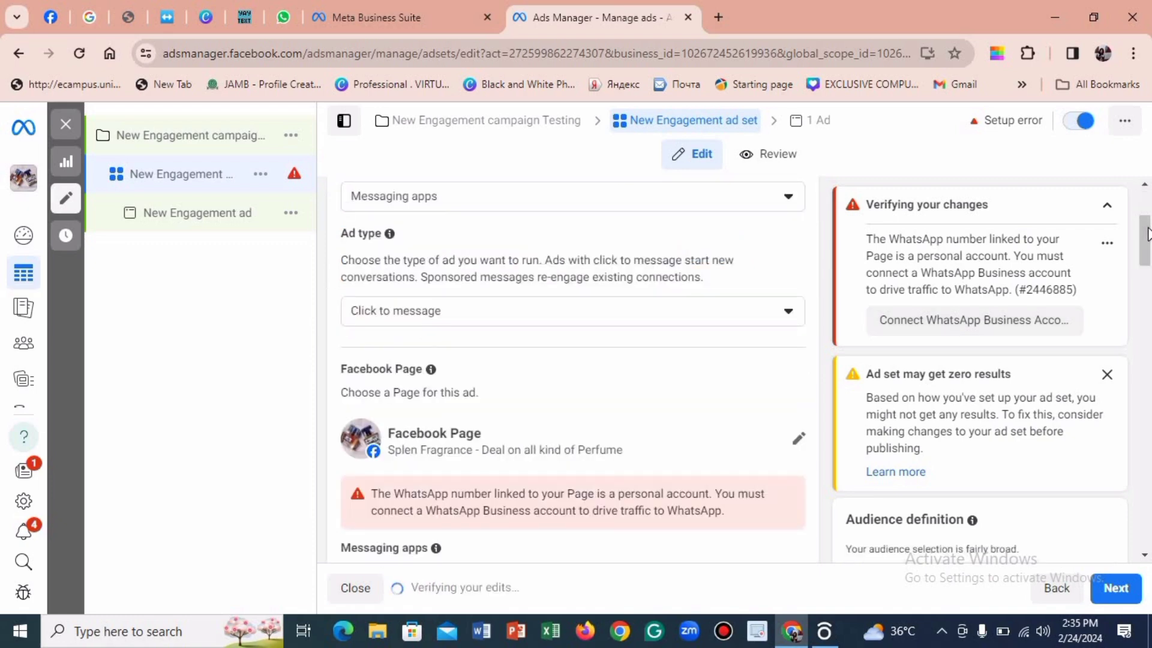
left_click_drag(1147, 243, 1147, 256)
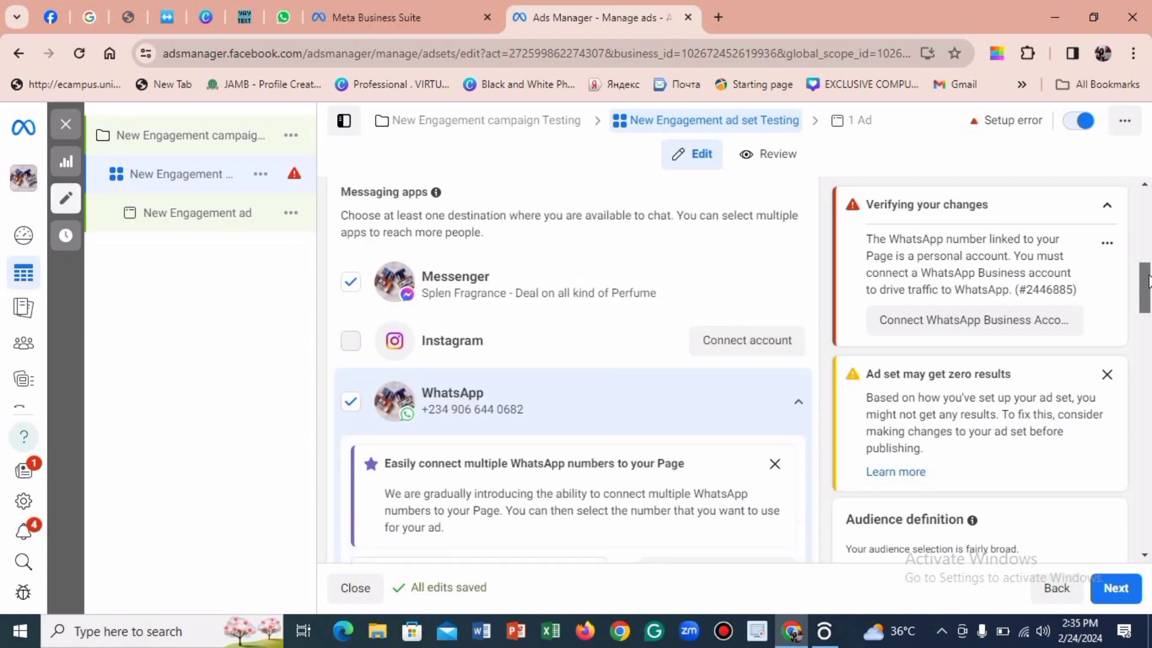
scroll(1149, 257, "up", 2)
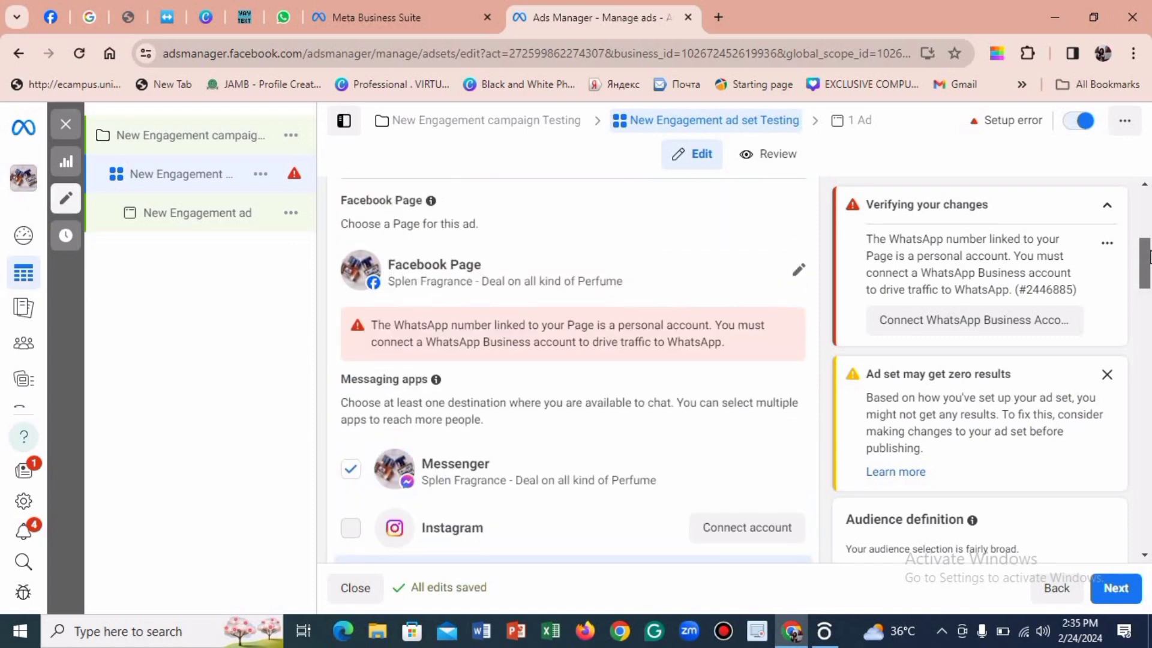
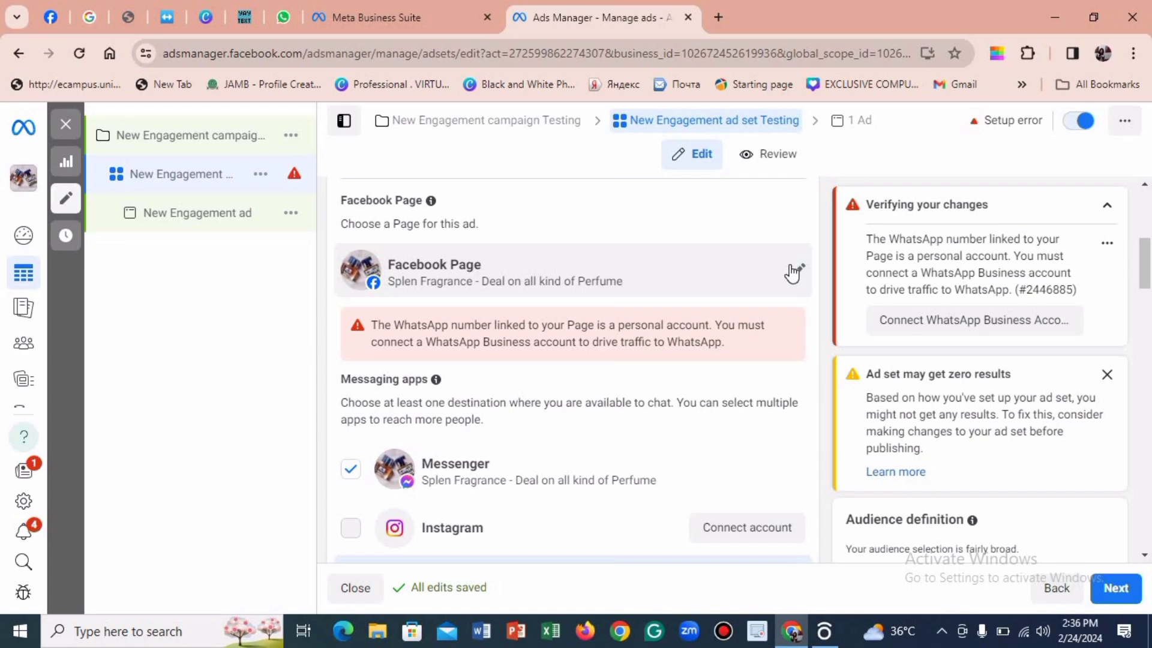
left_click(793, 275)
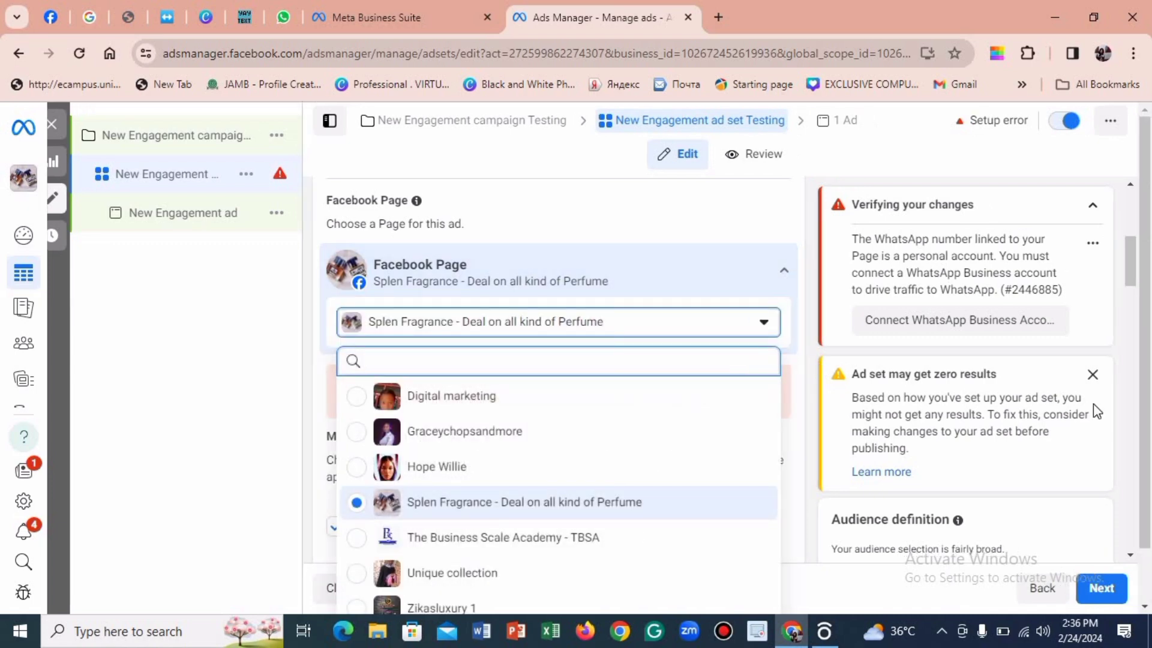
left_click(484, 543)
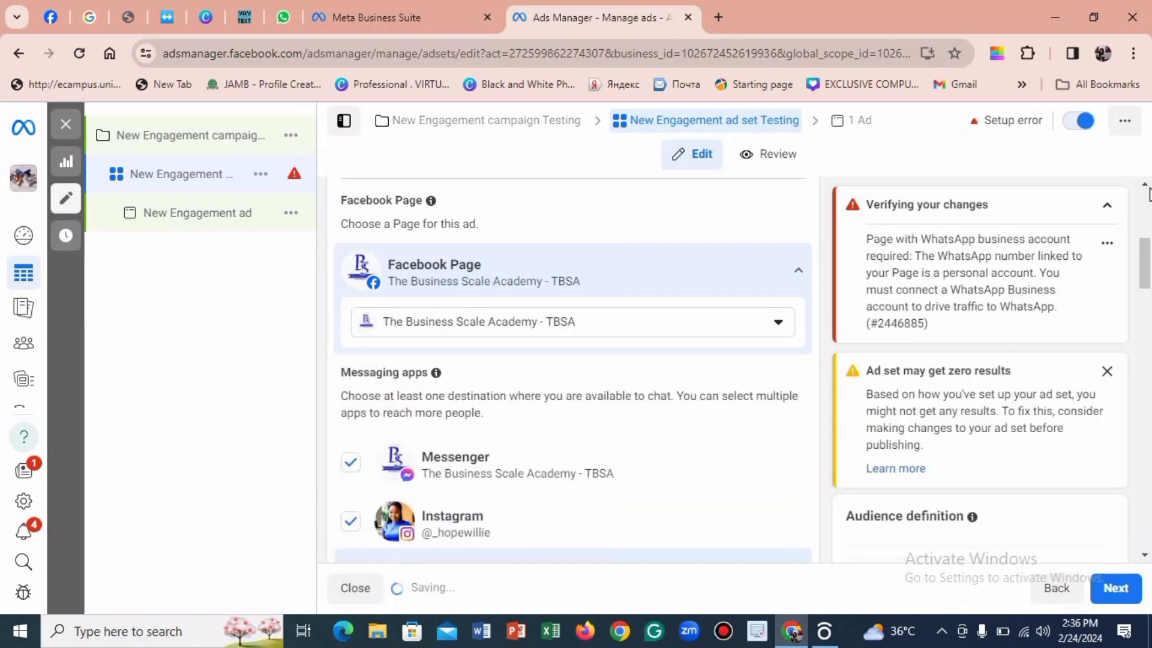
left_click_drag(1144, 273, 1145, 286)
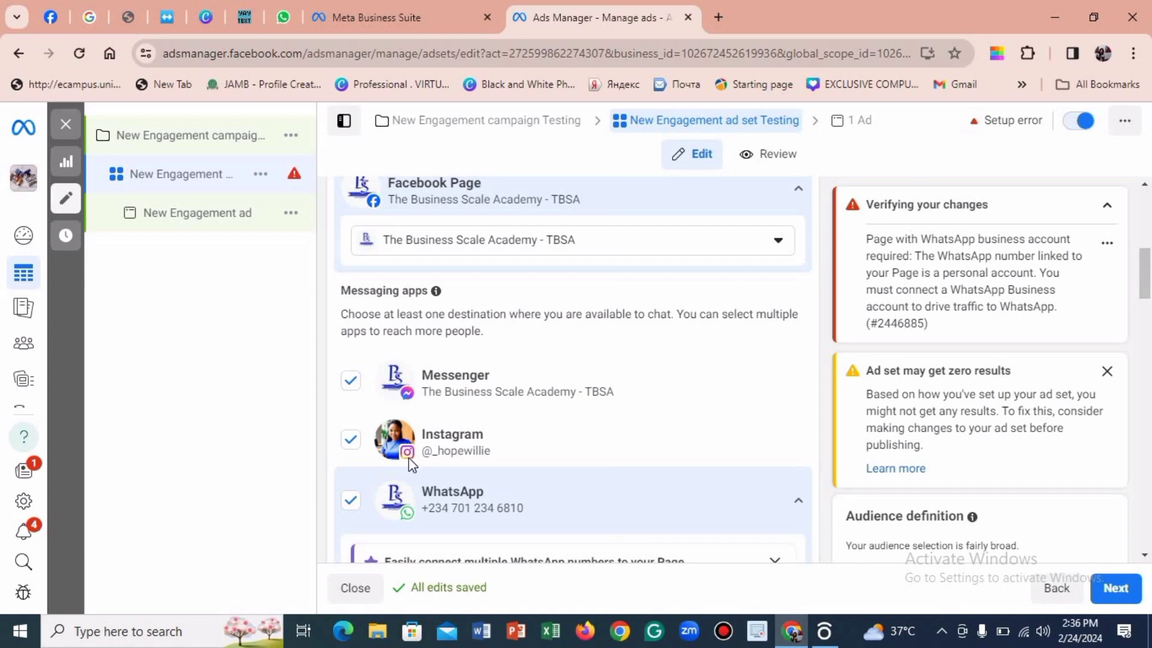
left_click(352, 443)
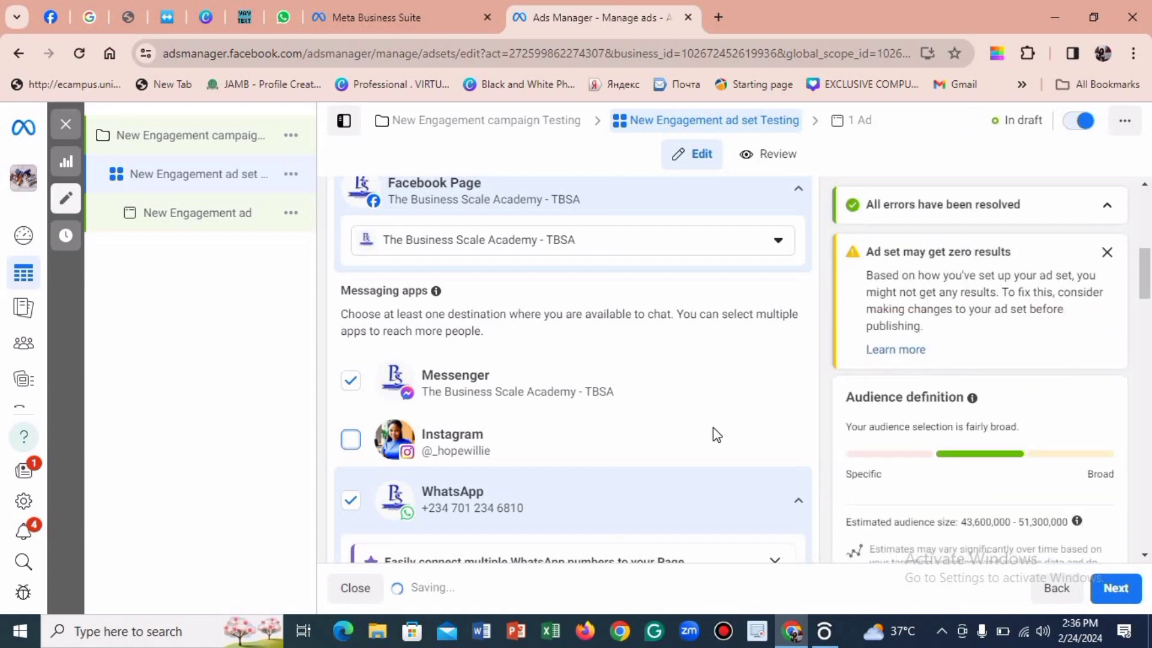
Step: Select Instagram and deselect Messenger in the ad set's messaging apps
left_click_drag(1147, 297, 1146, 289)
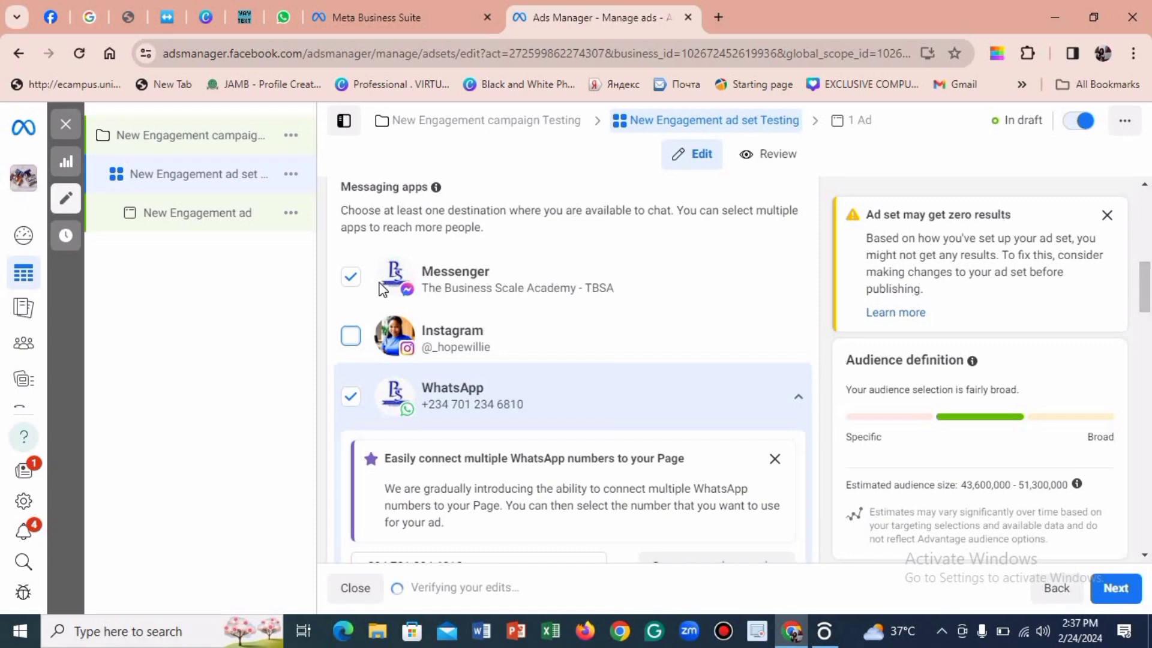
left_click(351, 335)
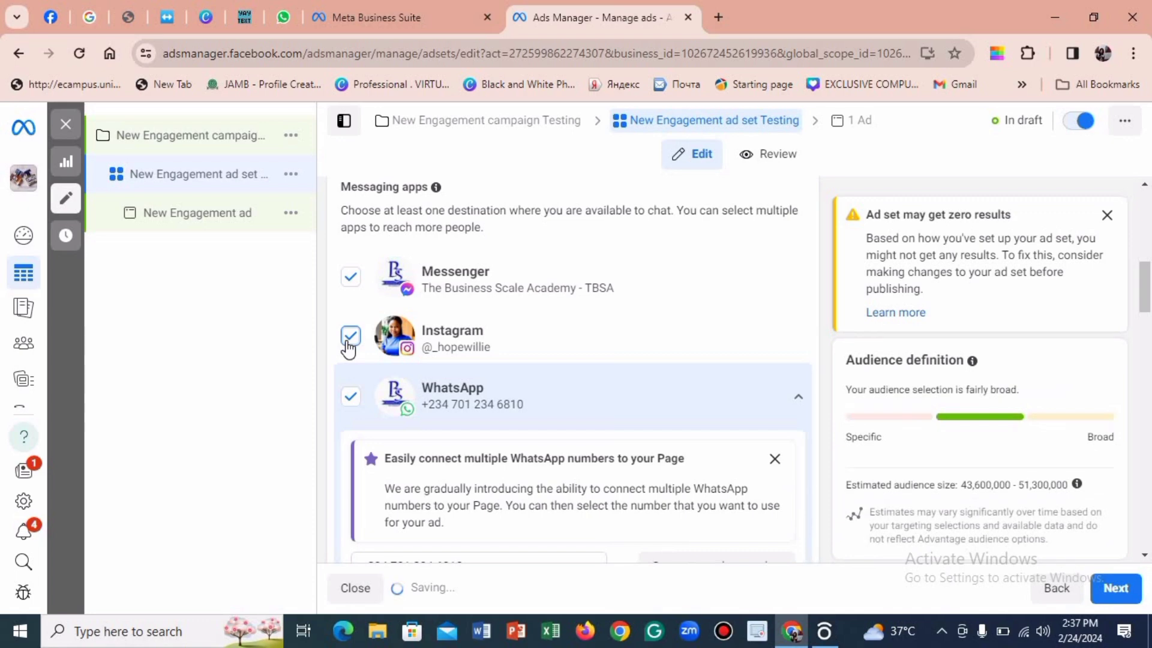
left_click(352, 280)
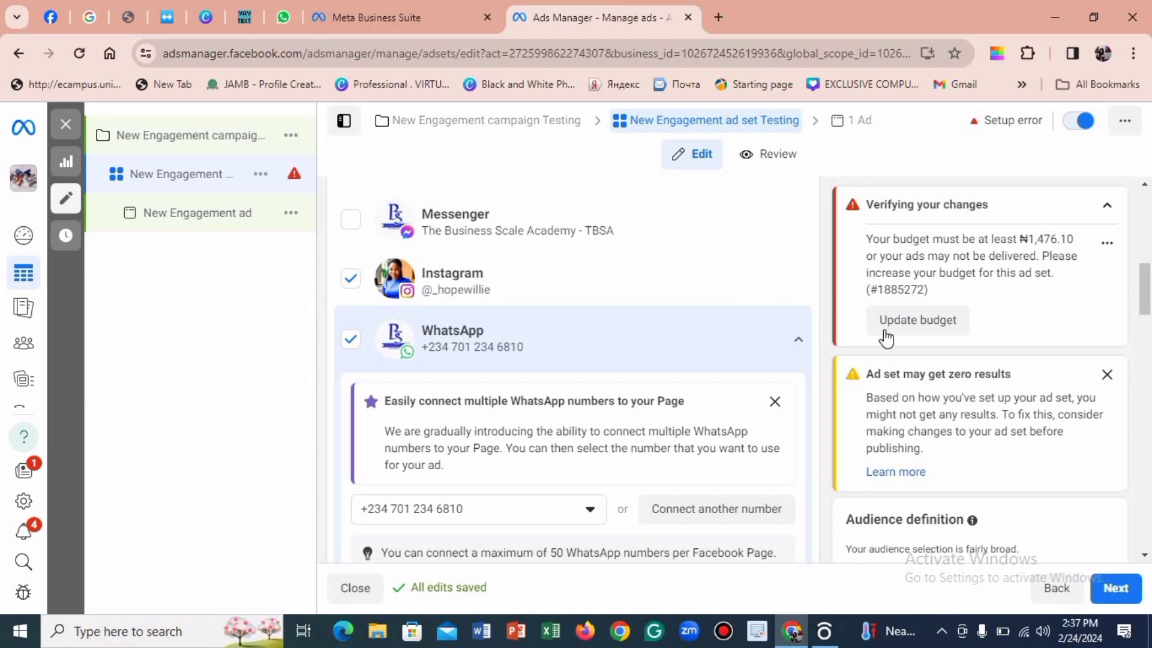
Step: Set the ad set's daily budget to ₦1500 in the budget and schedule section
scroll(1146, 317, "down", 4)
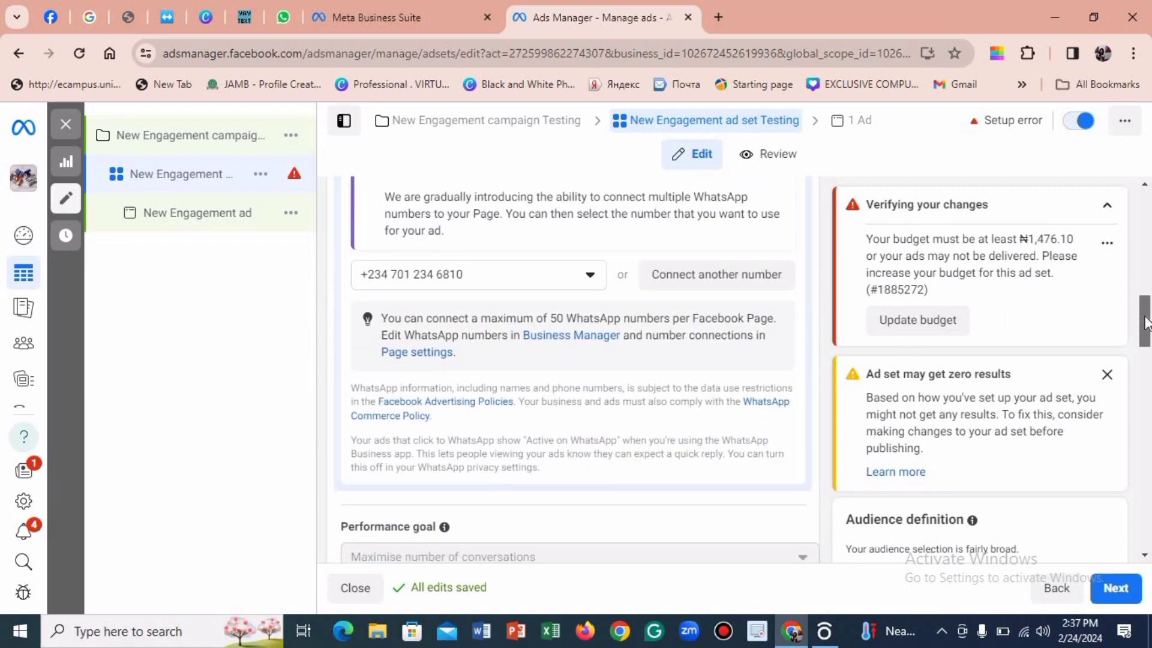
scroll(1146, 330, "down", 2)
left_click_drag(1146, 338, 1141, 388)
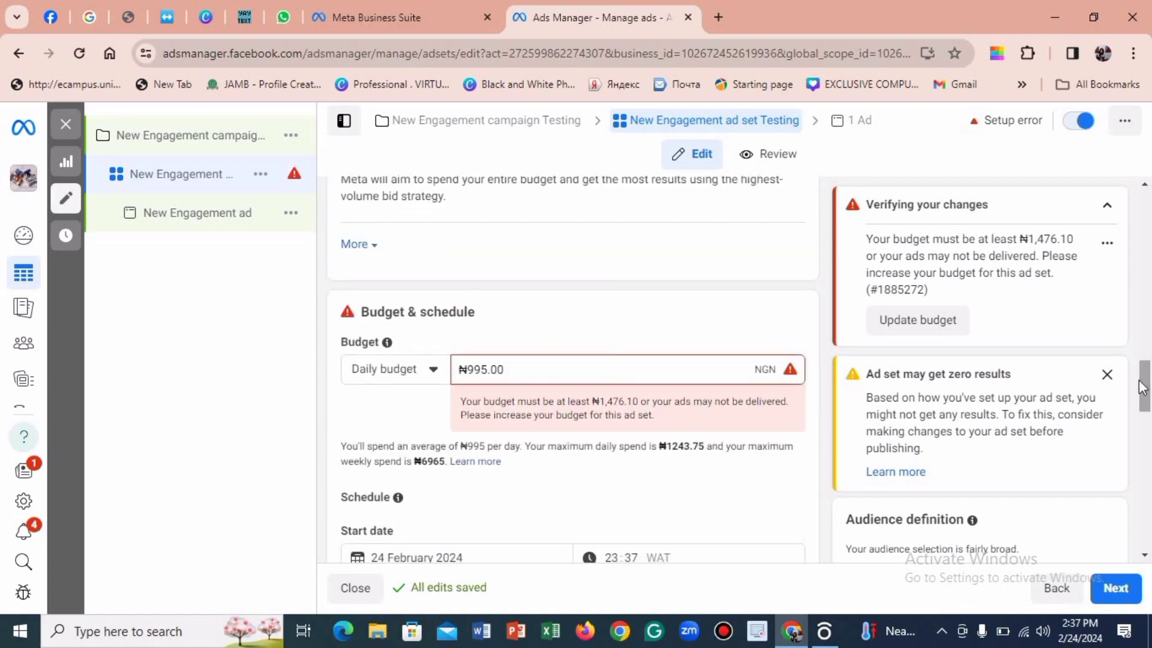
left_click(498, 367)
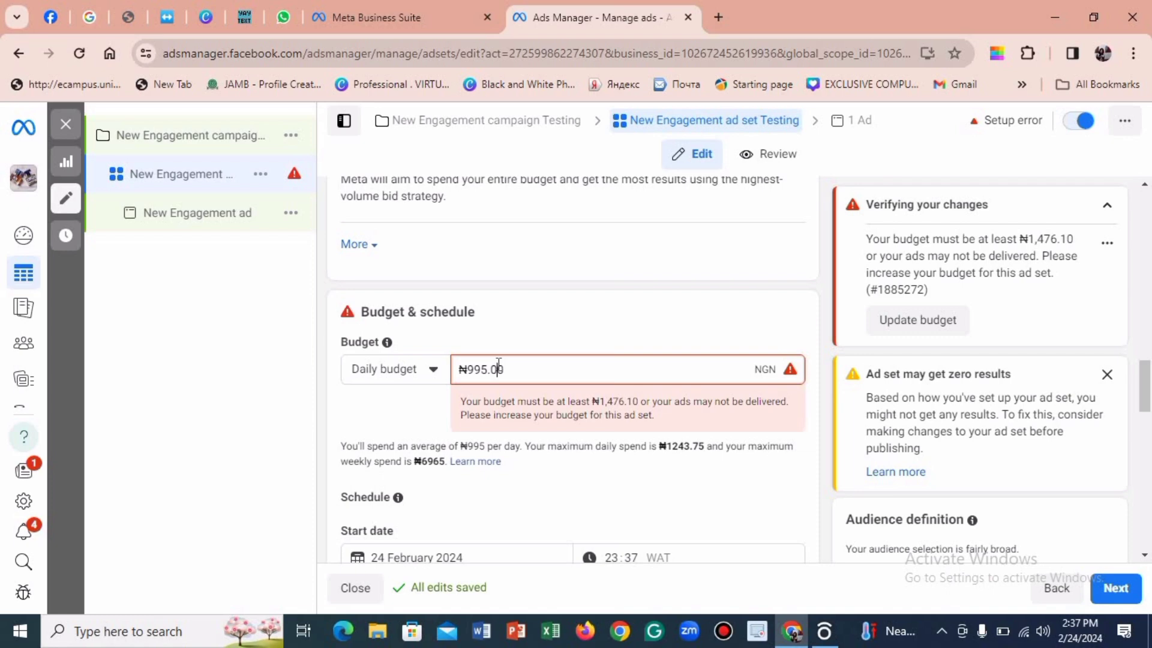
double_click(498, 363)
type("1500")
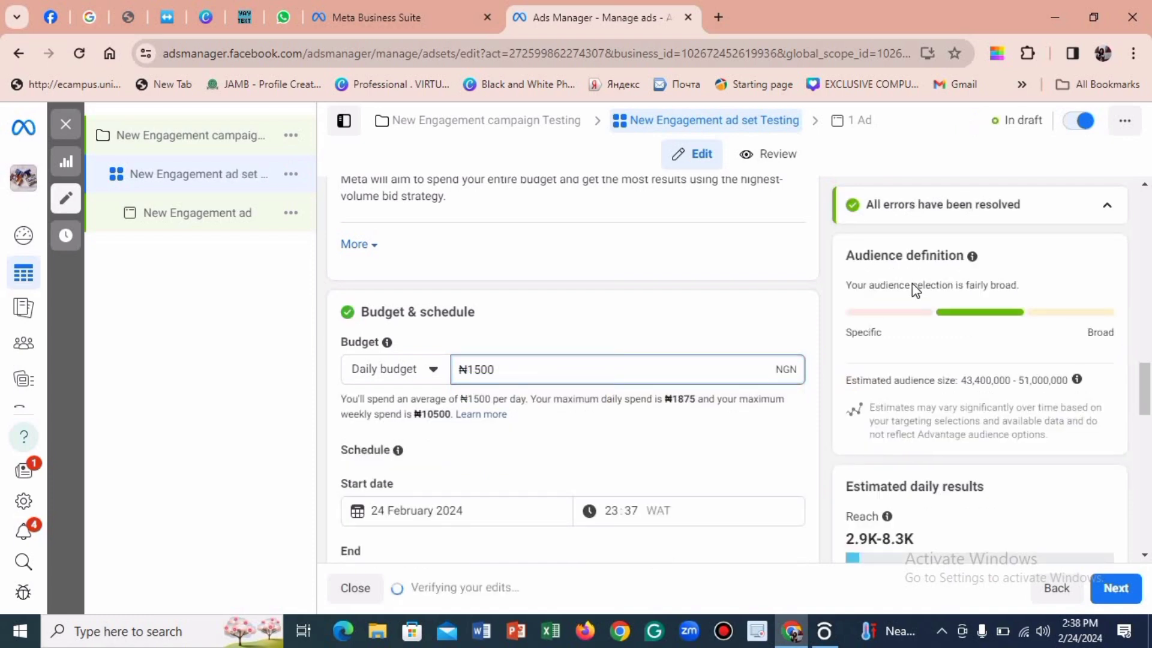
Step: Examine the ad set's start date, start time and the remaining budget and ad scheduling options
scroll(1146, 396, "down", 2)
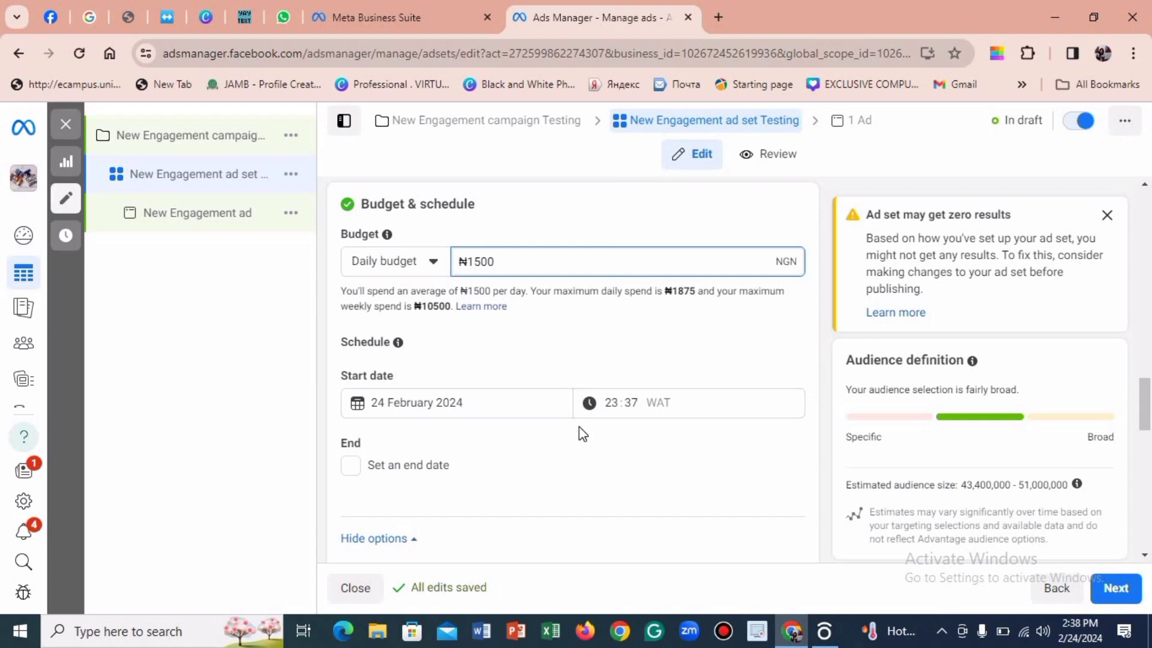
left_click(617, 406)
left_click(632, 404)
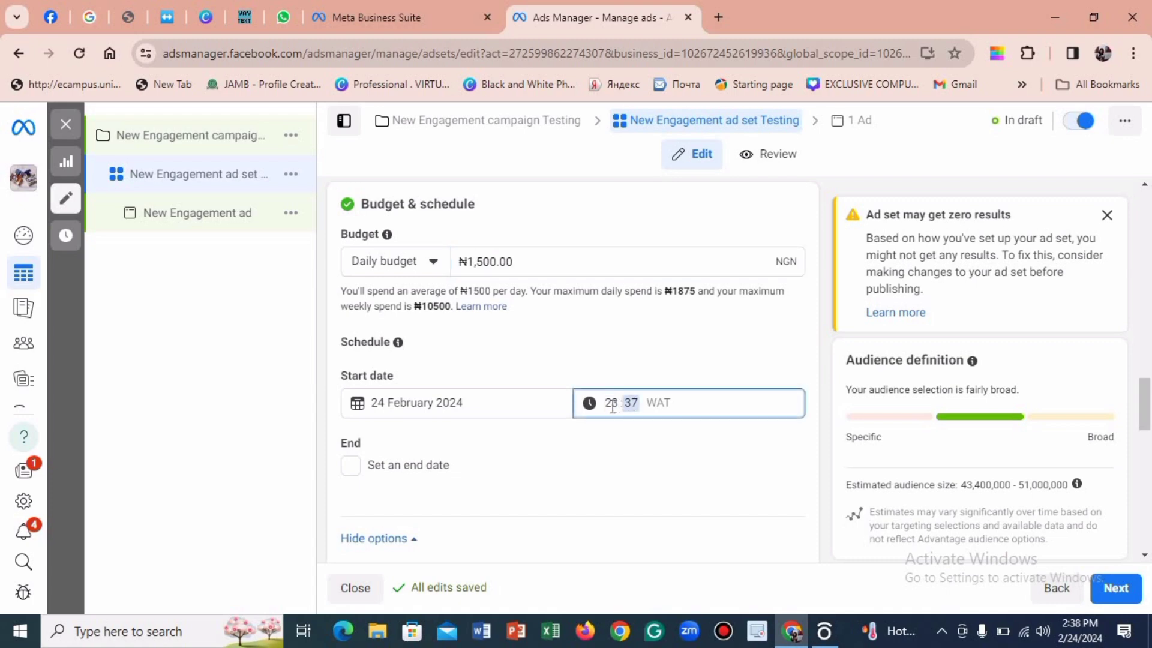
left_click(611, 405)
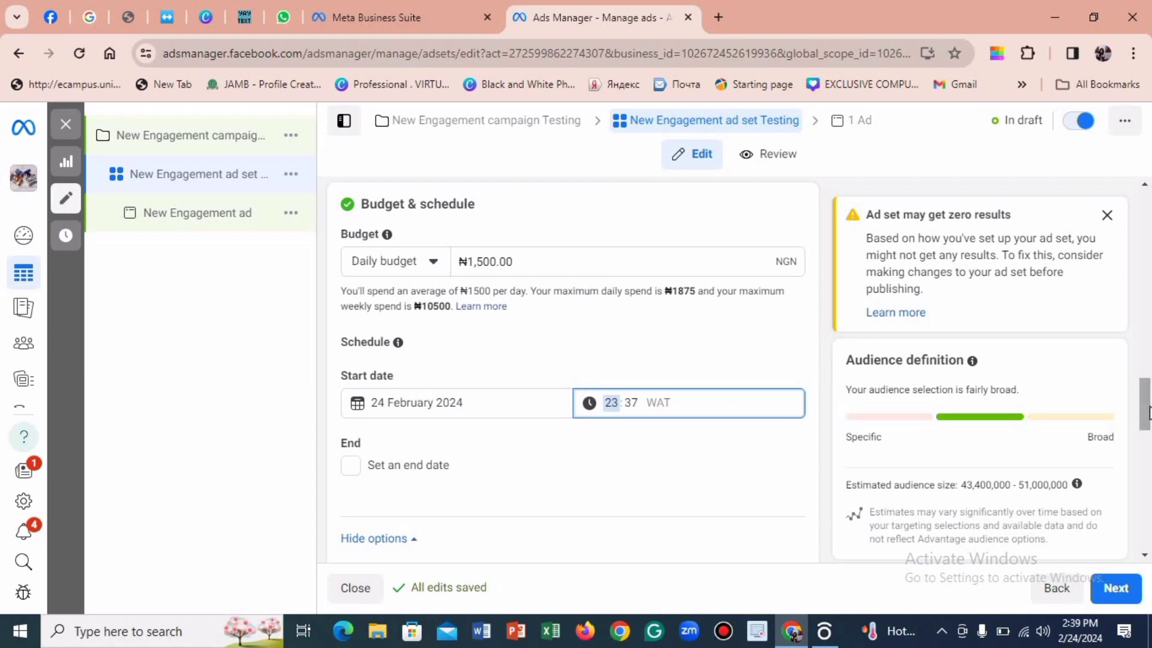
left_click_drag(1148, 413, 1148, 420)
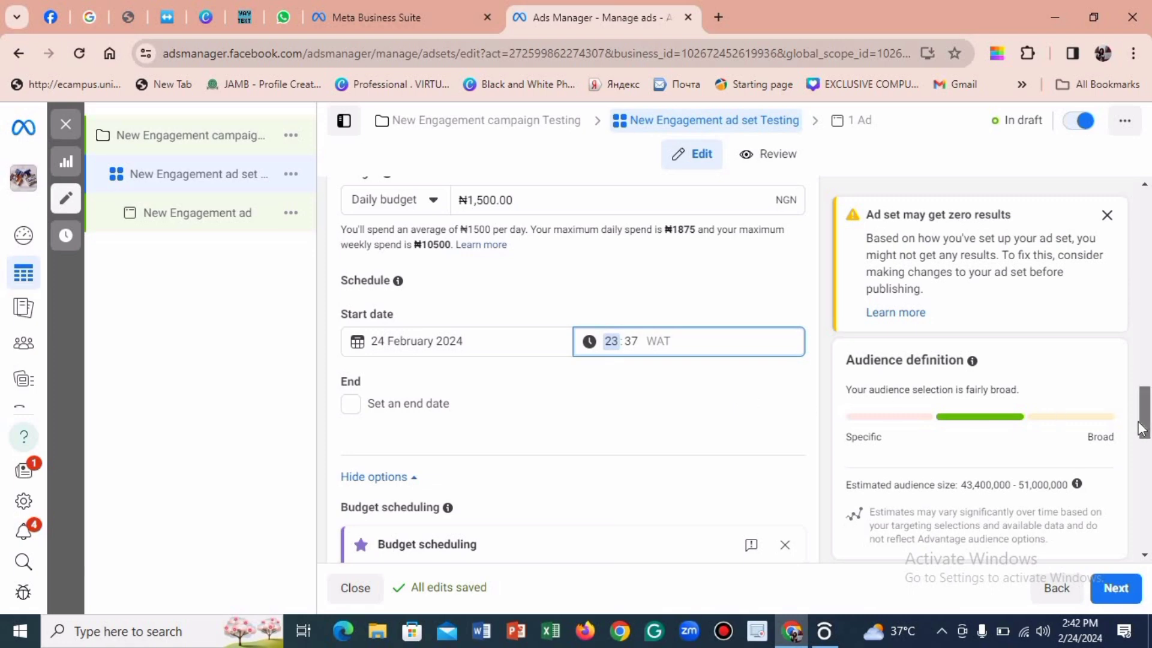
left_click_drag(1141, 428, 1129, 496)
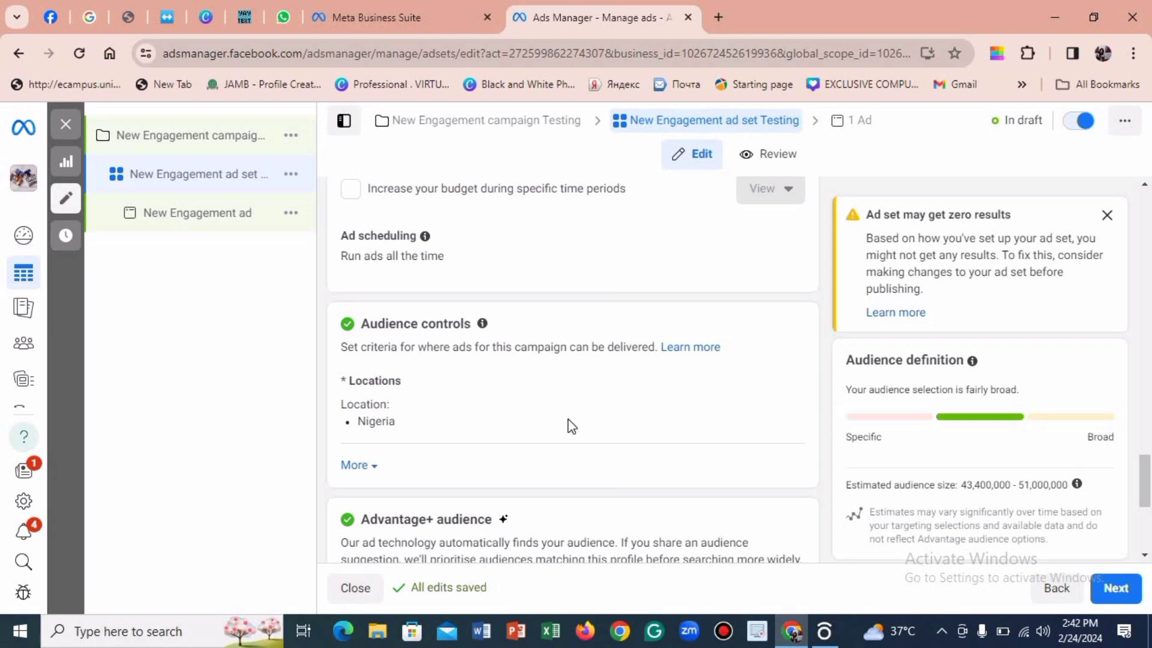
Step: Expand the additional audience control options and open the audience locations for editing
left_click(368, 468)
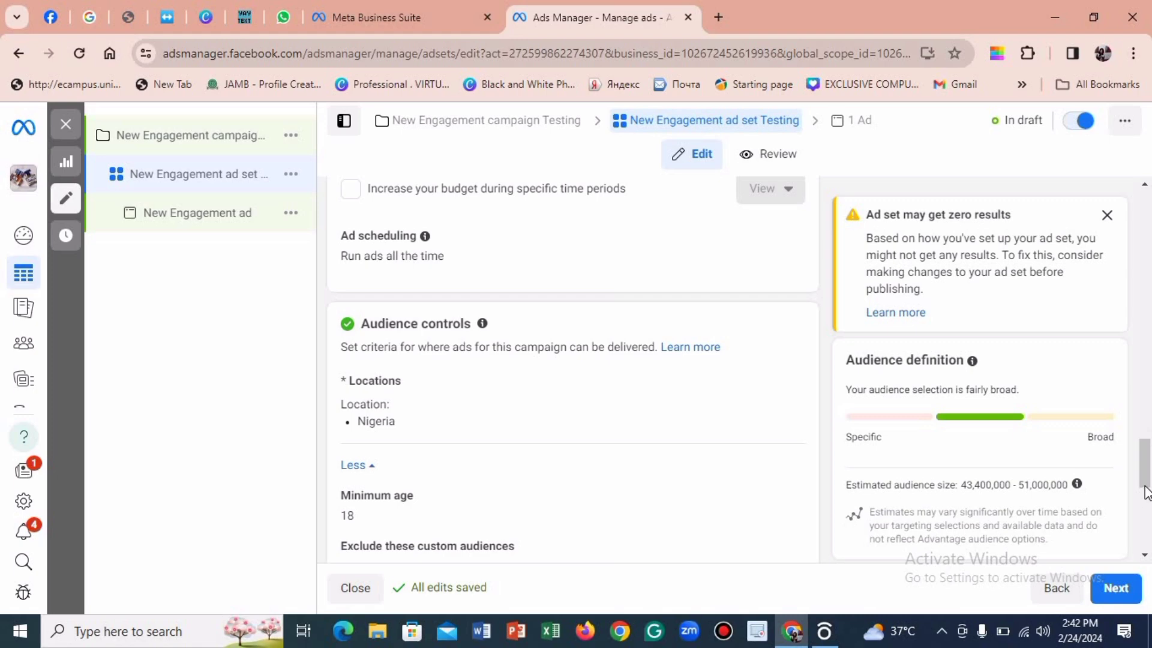
left_click_drag(1145, 482, 1144, 496)
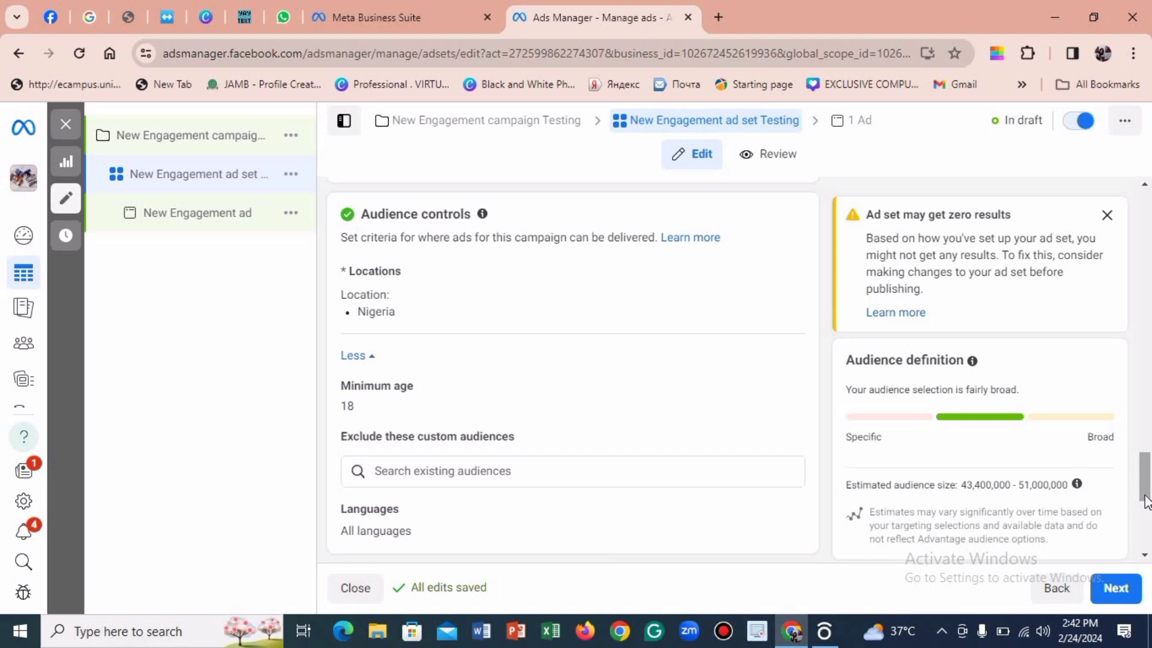
left_click_drag(1144, 496, 1144, 497)
left_click_drag(601, 412, 383, 162)
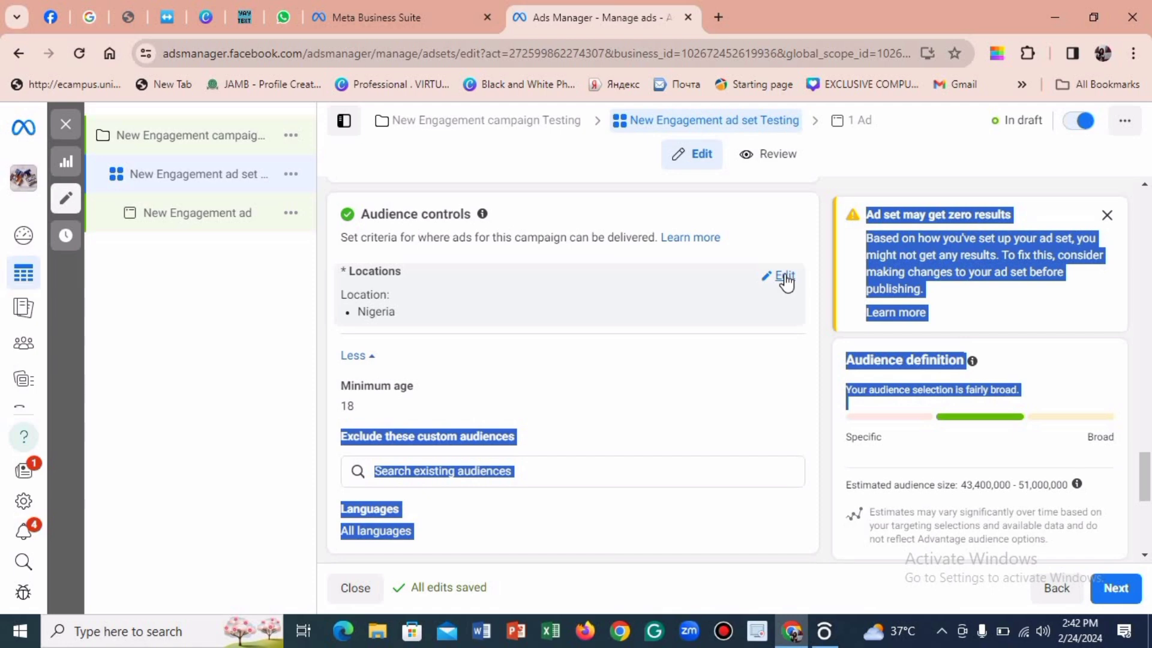
left_click(785, 278)
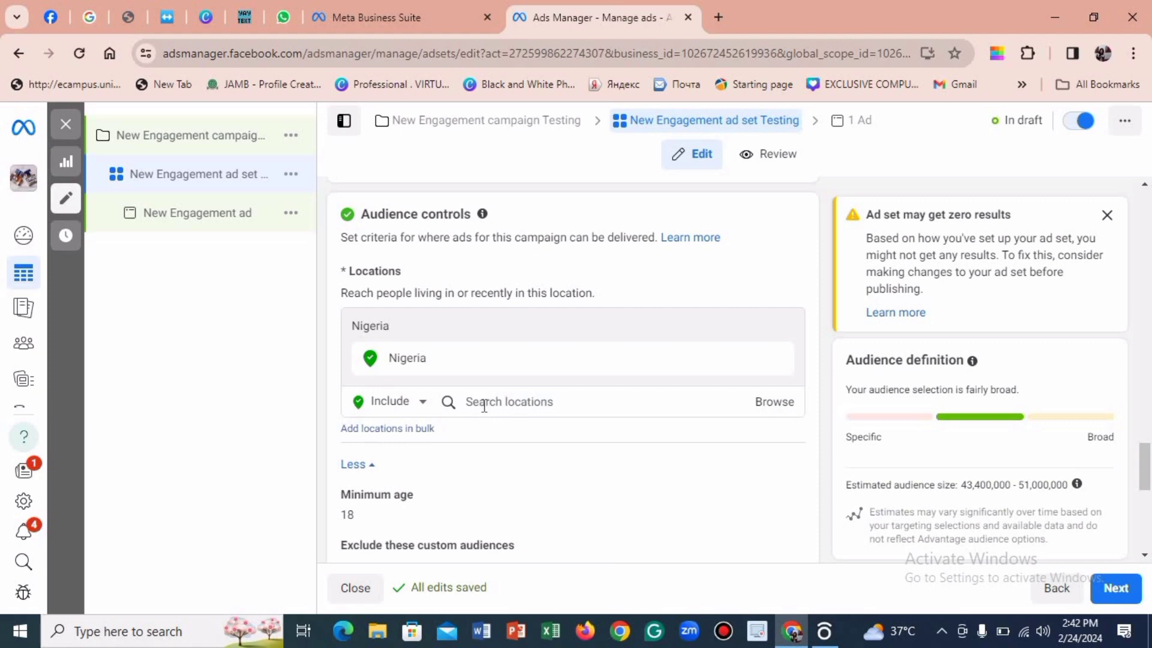
Step: Search for Lagos and include Lagos, Lagos State, Nigeria as the audience location
left_click(484, 403)
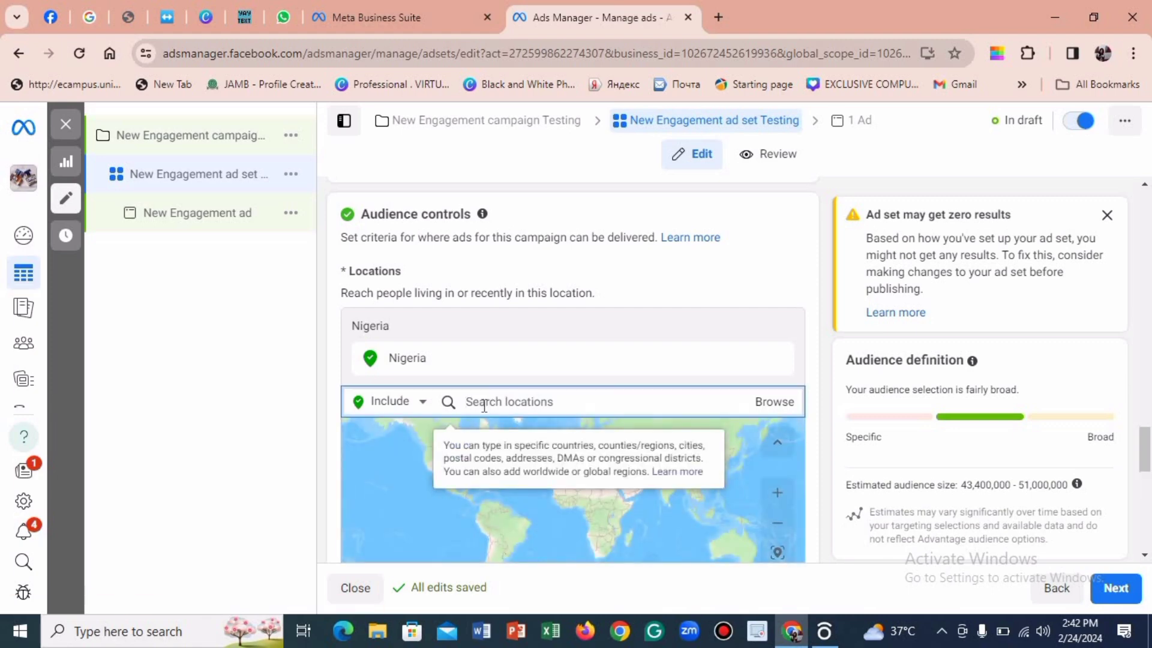
type("a")
key("BackSpace")
type("la")
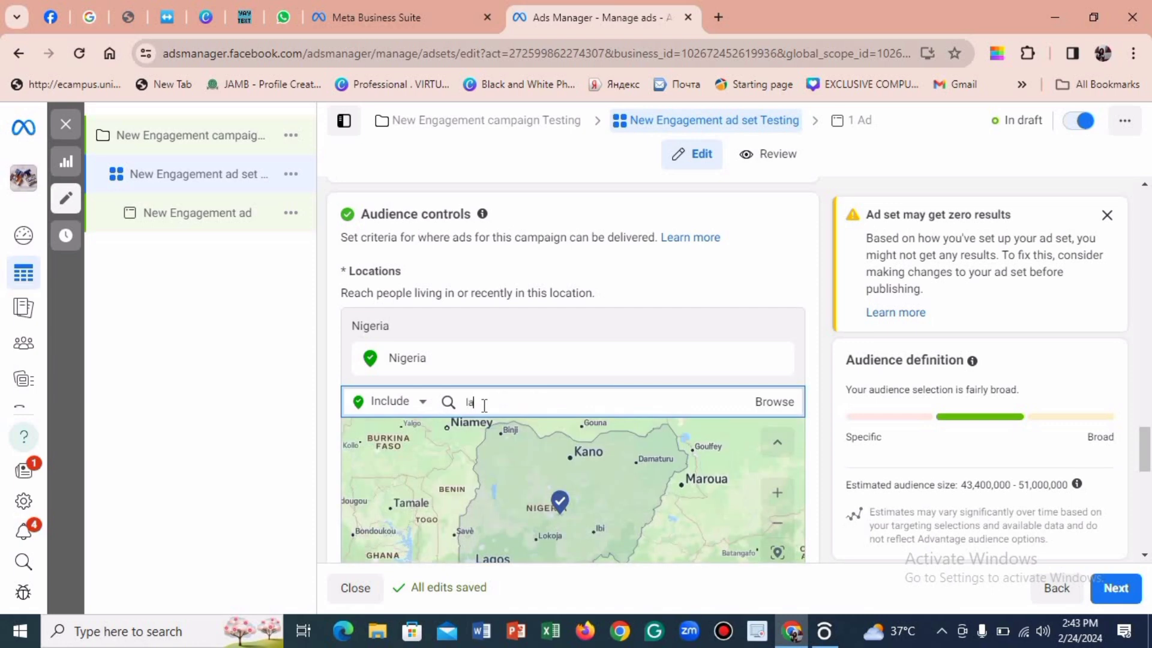
type("gos")
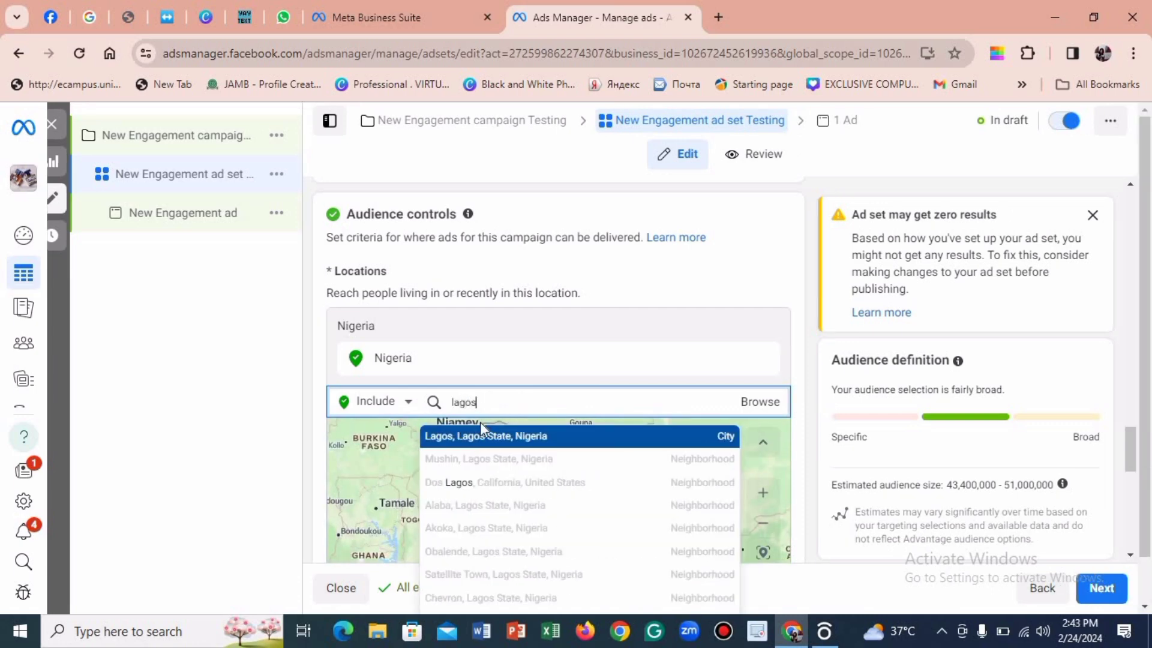
left_click(484, 441)
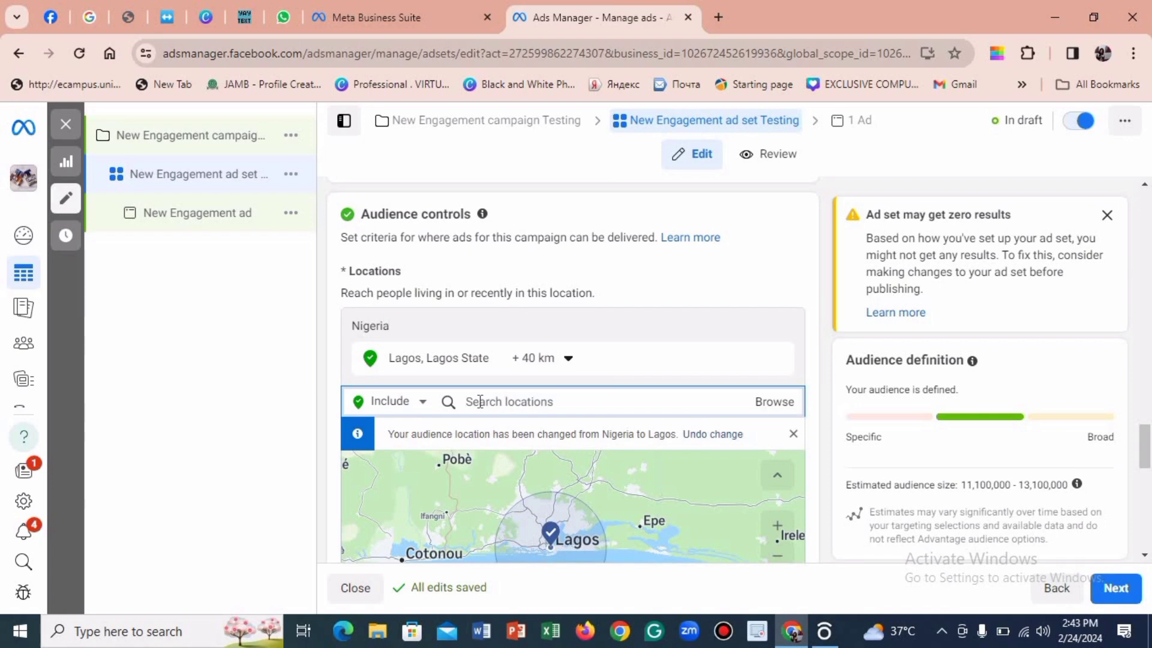
Step: Include Abuja, Federal Capital Territory and Port Harcourt, Rivers State as further audience locations
type("abuja")
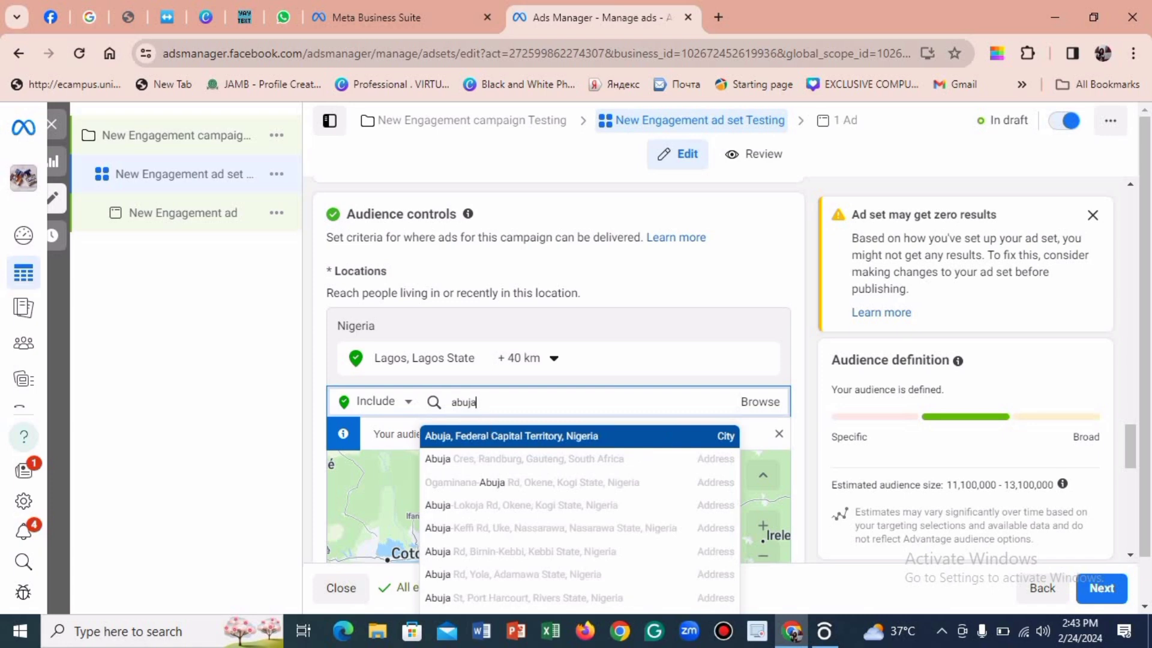
left_click(490, 439)
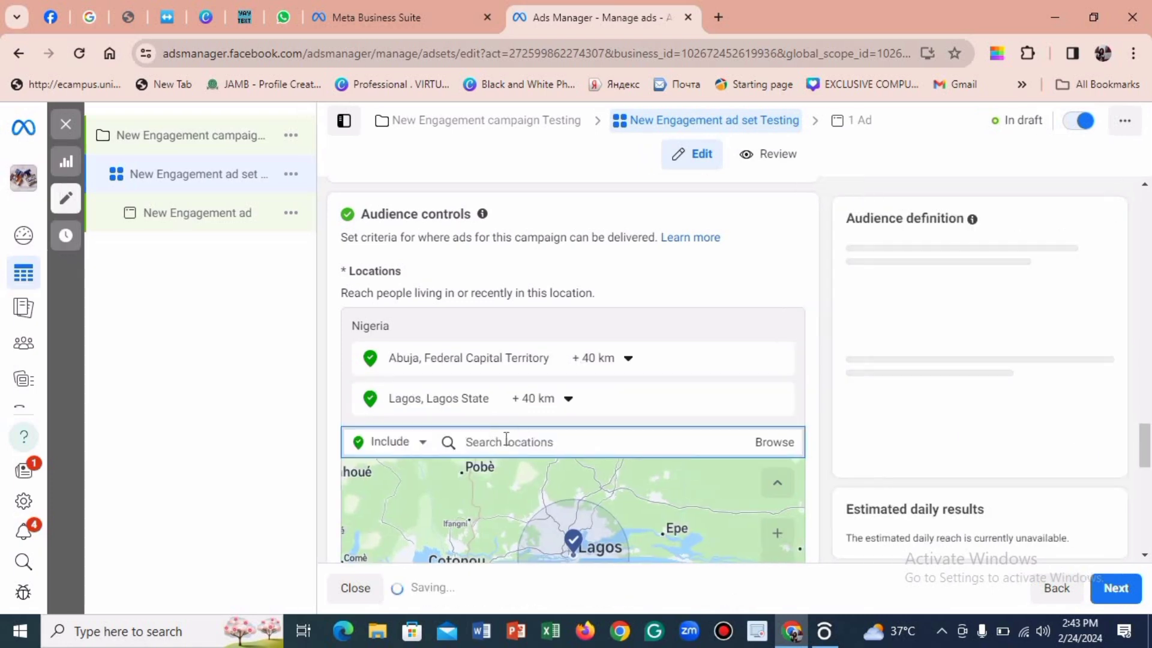
type("po")
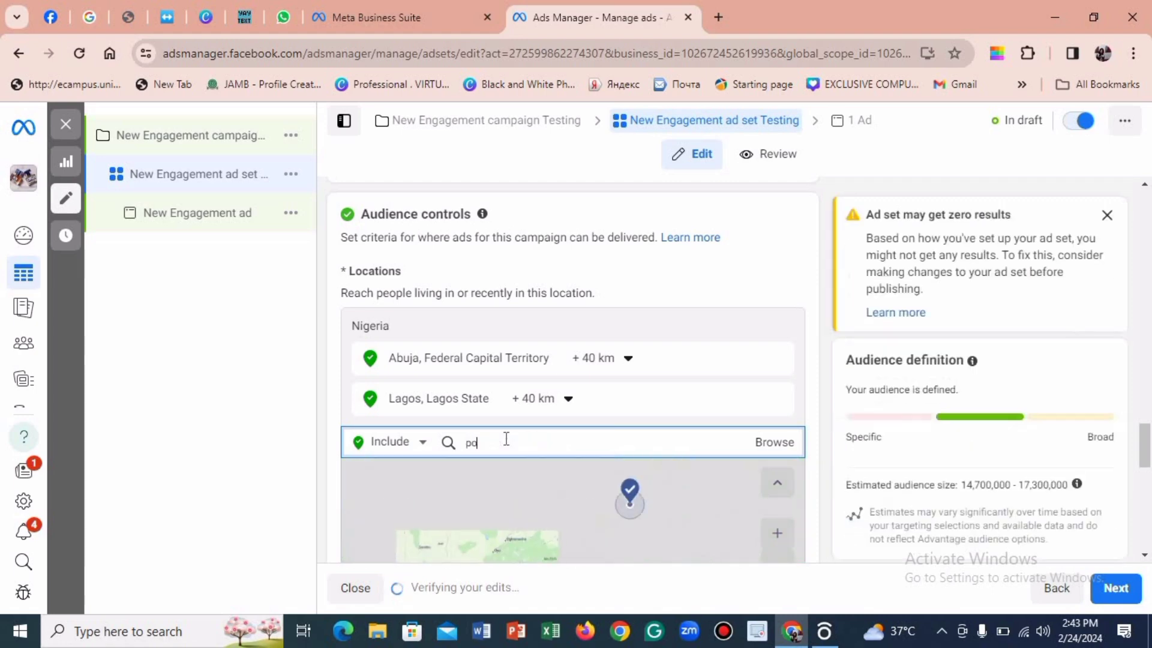
type("rt")
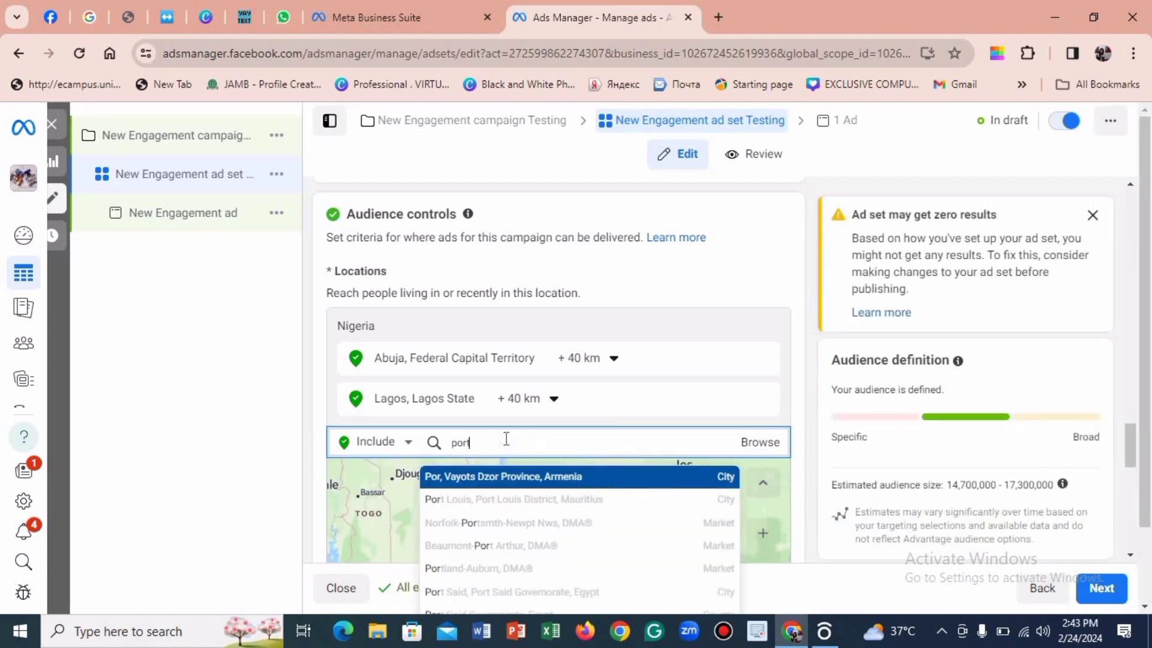
type(" h")
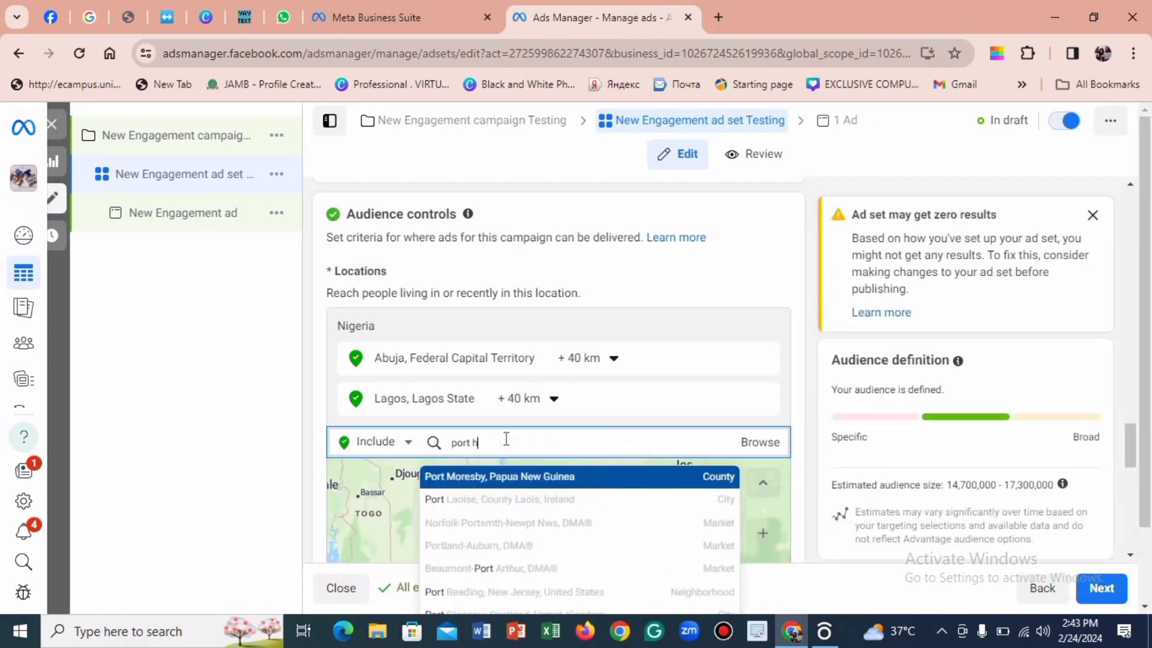
type("ard")
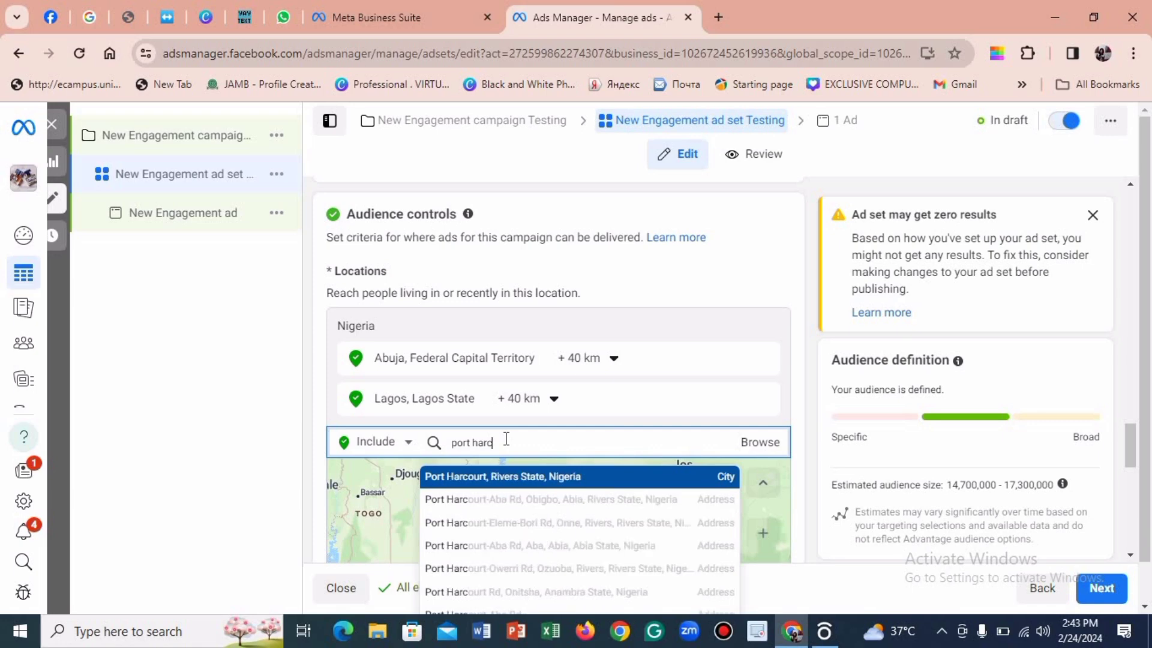
type("ourt")
left_click(556, 477)
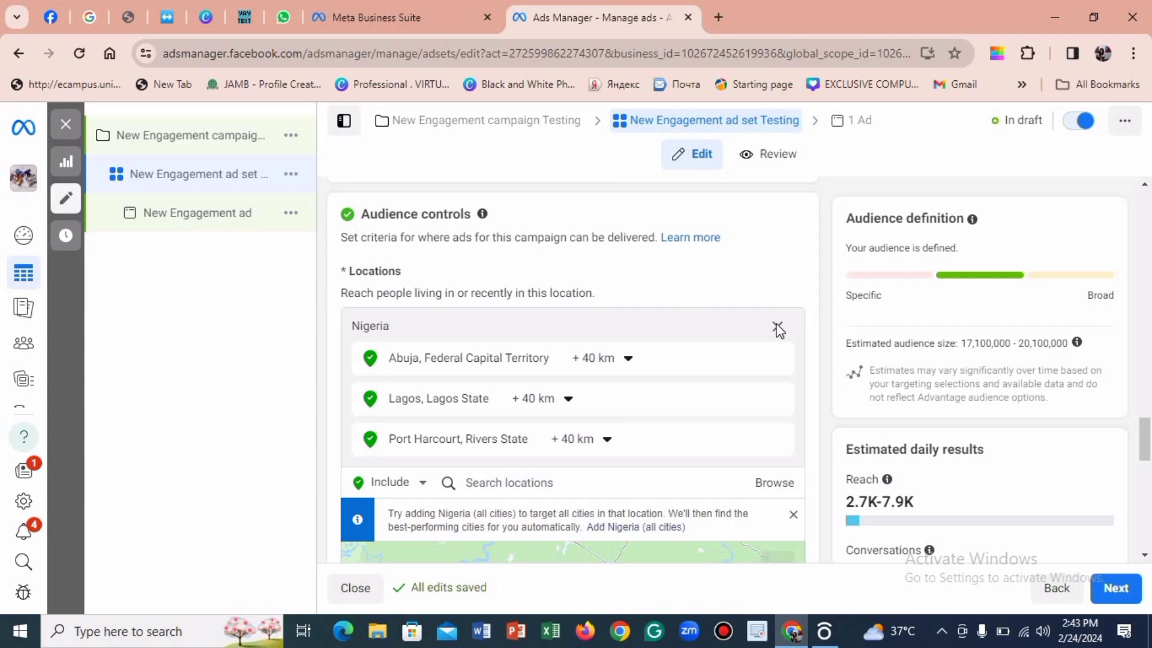
Step: Remove all the Nigeria locations at once and include Lagos, Lagos State again
left_click(778, 329)
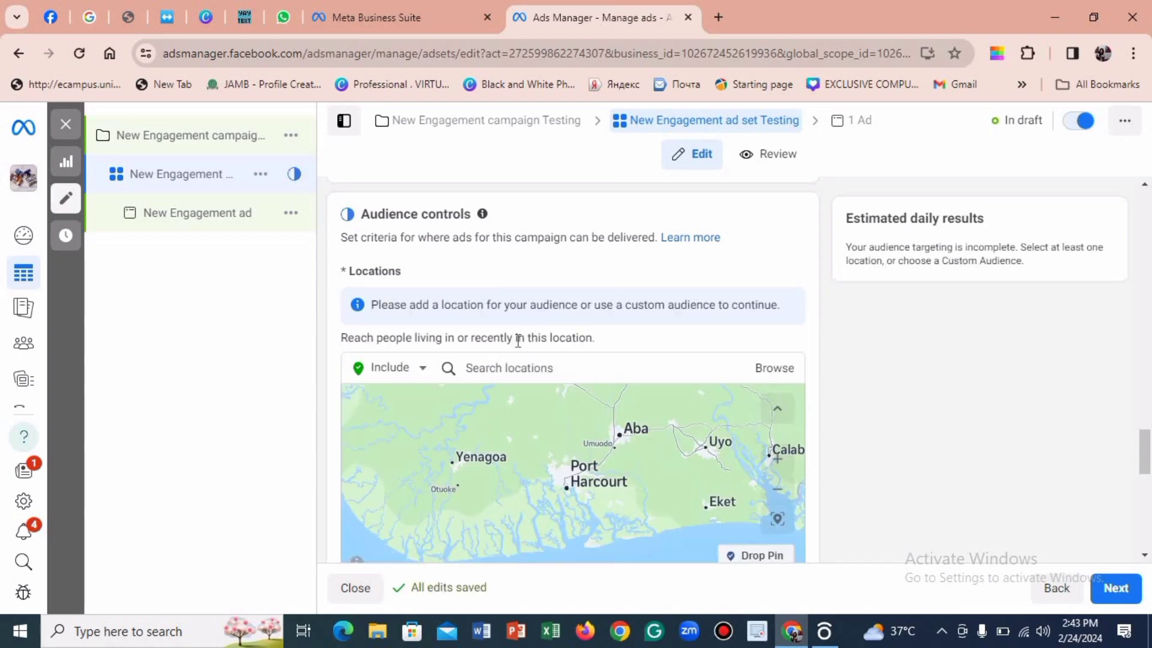
left_click(513, 371)
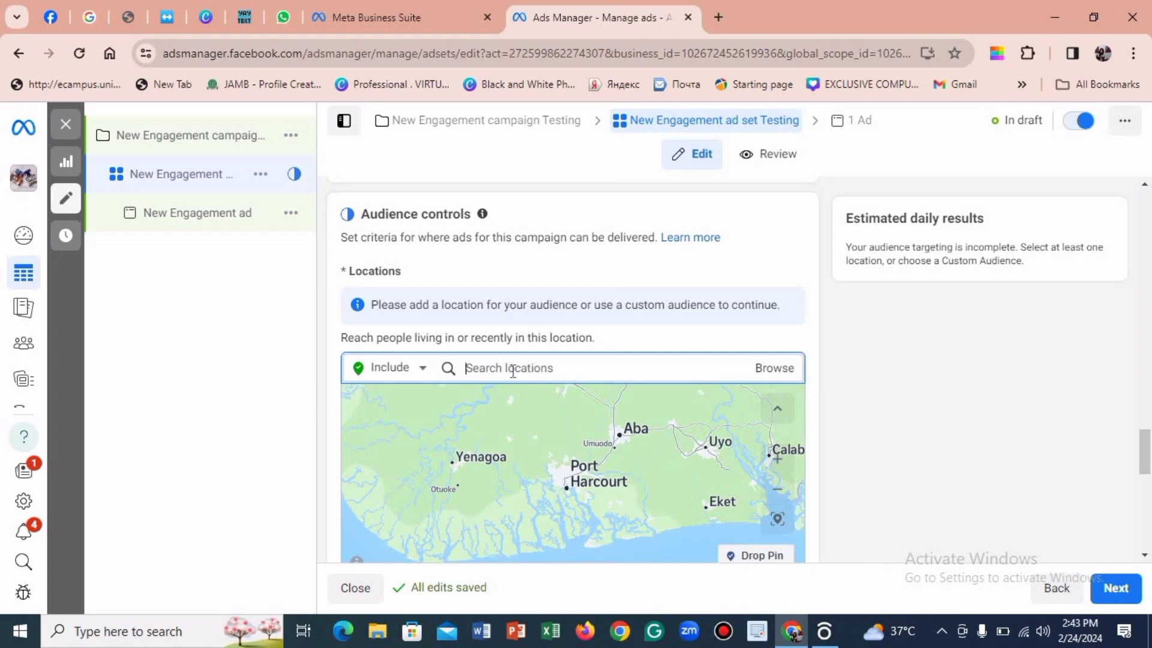
type("lagos")
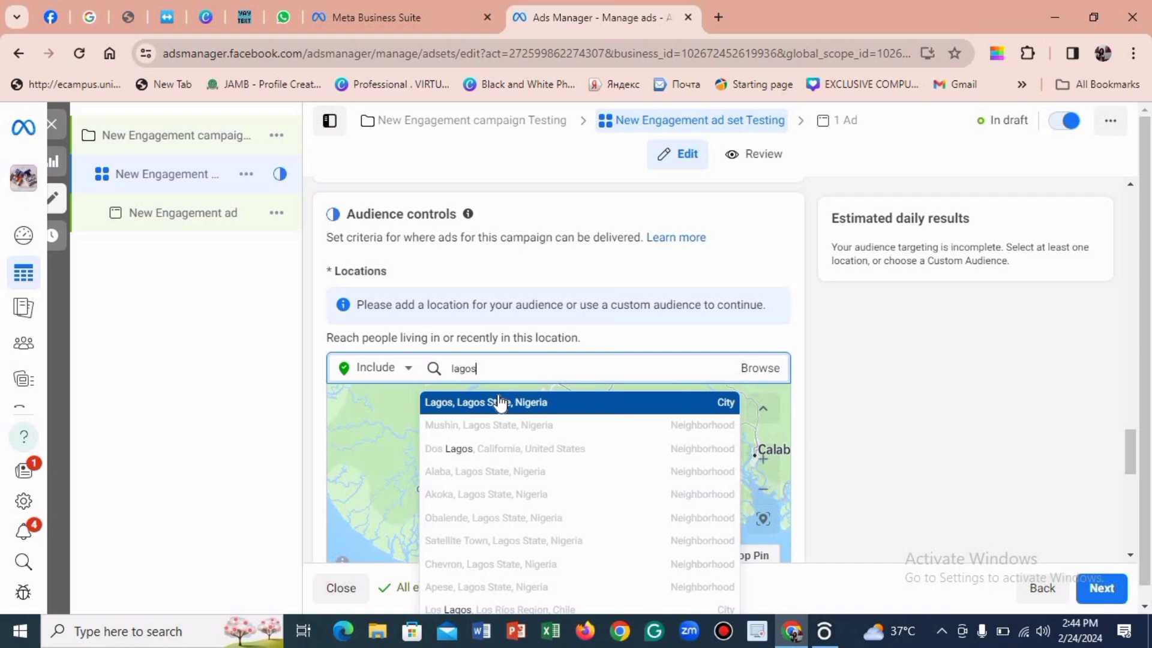
left_click(499, 402)
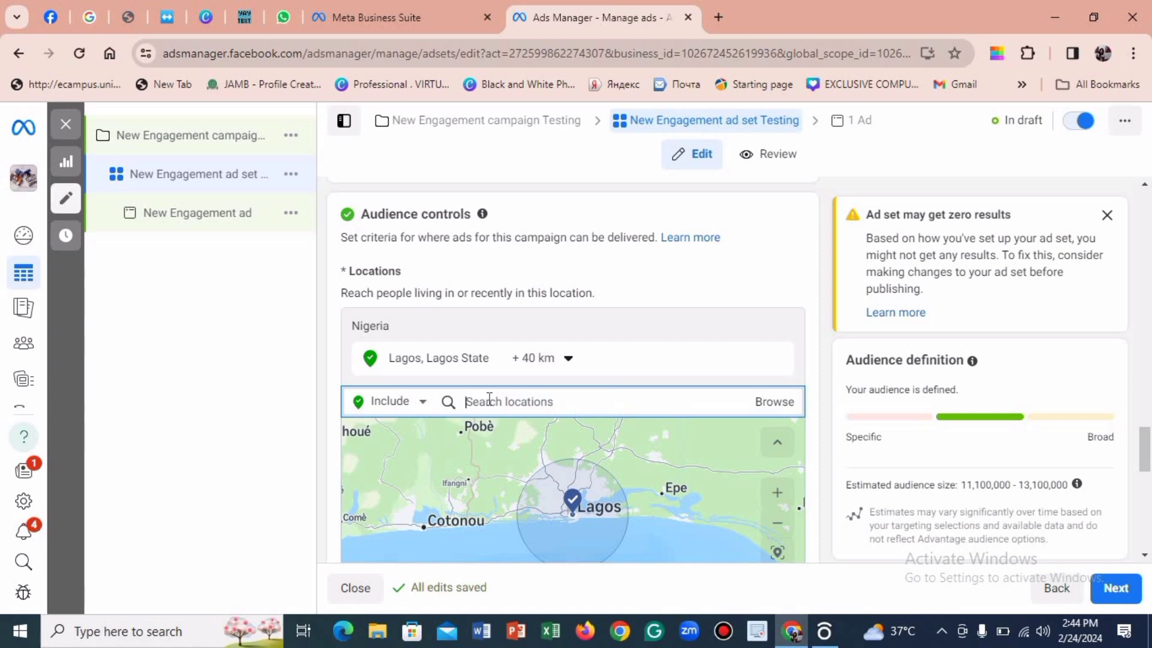
Step: Include Abuja, Federal Capital Territory and Port Harcourt, Rivers State again alongside Lagos in the audience locations
type("abuja")
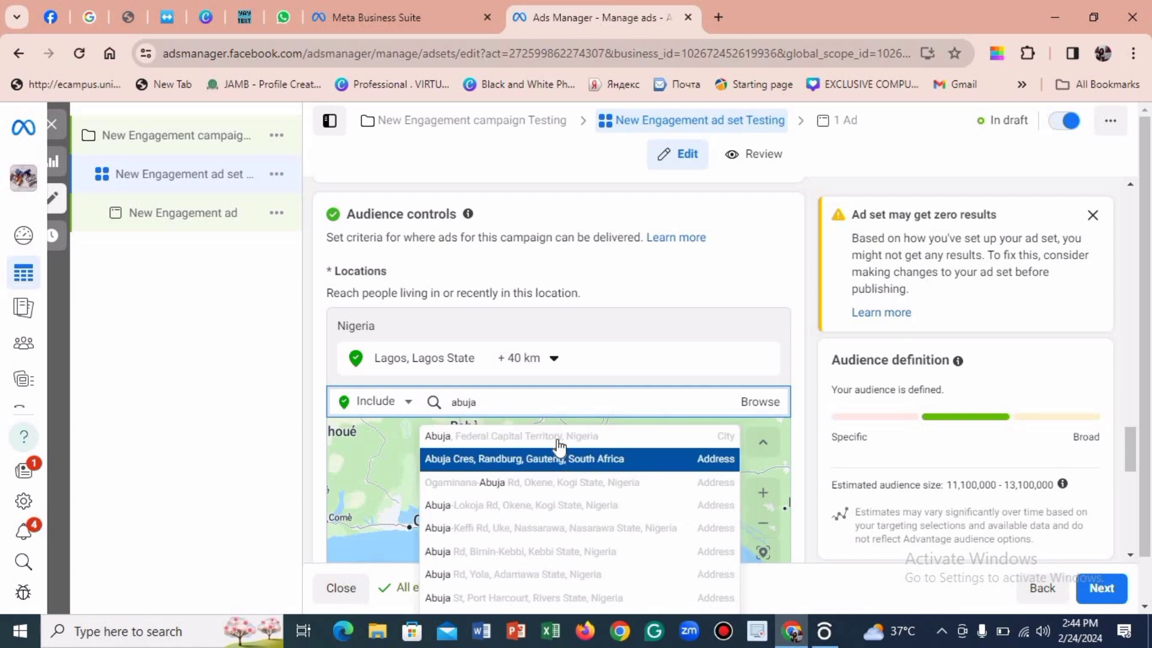
left_click(556, 438)
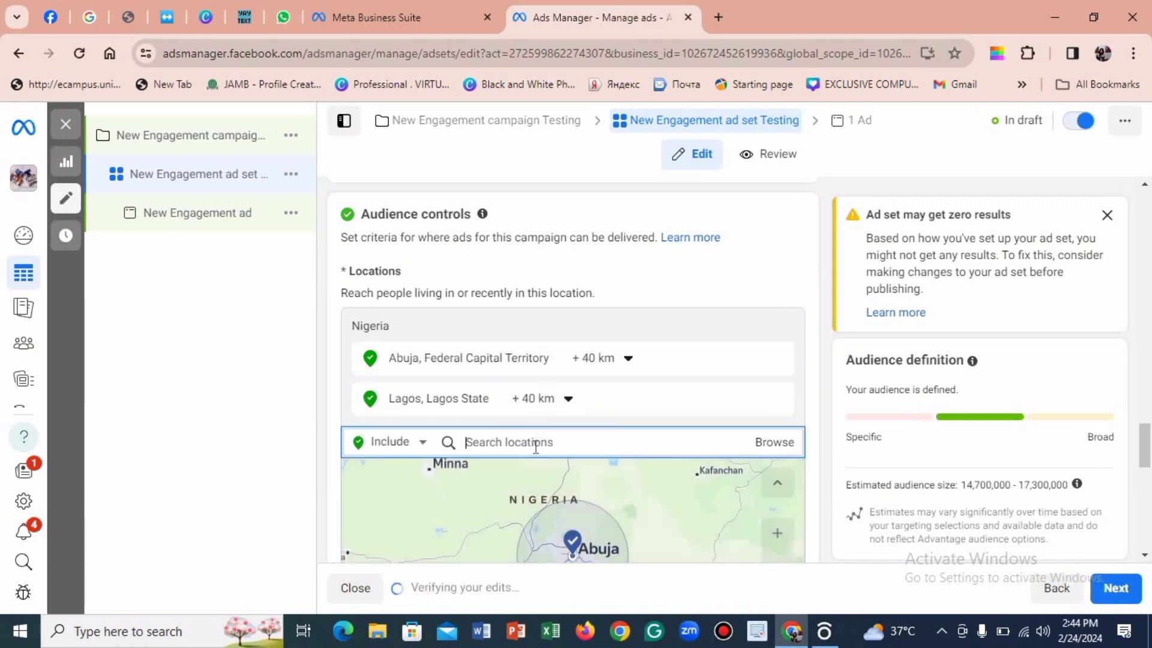
type("port")
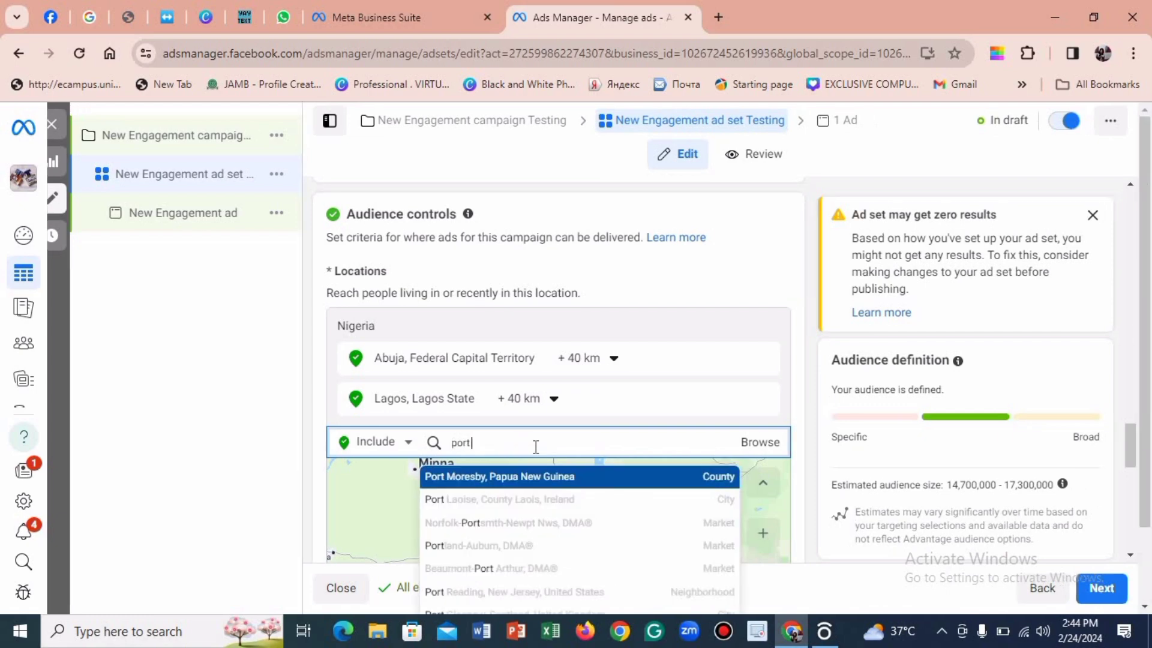
type(" harco")
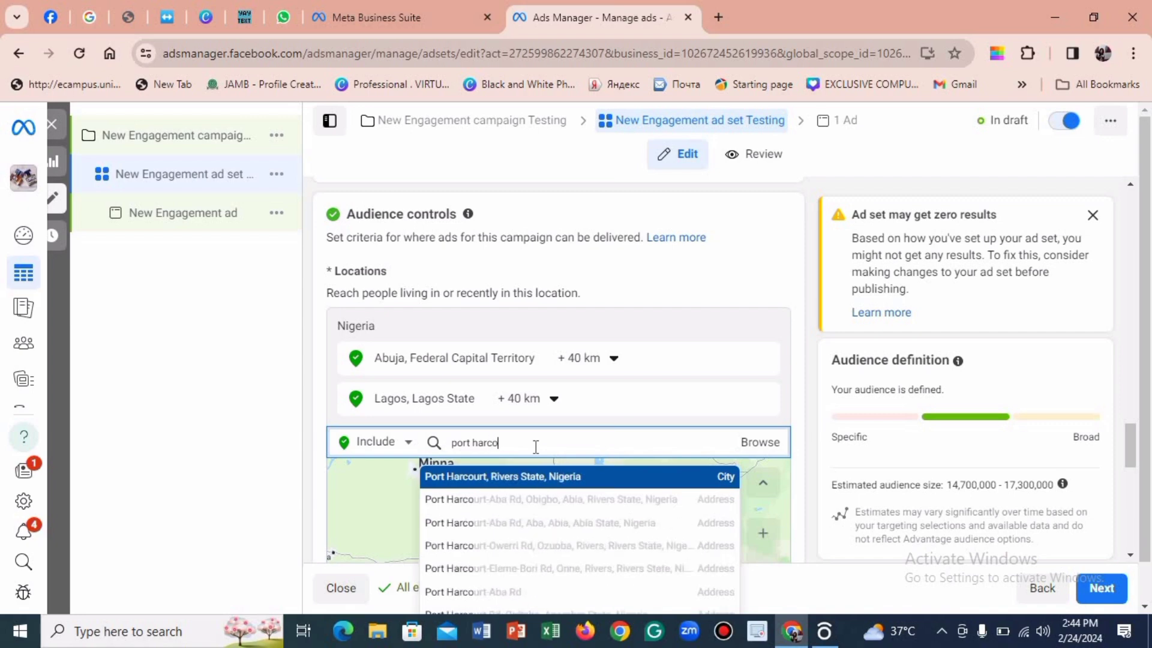
type("urt")
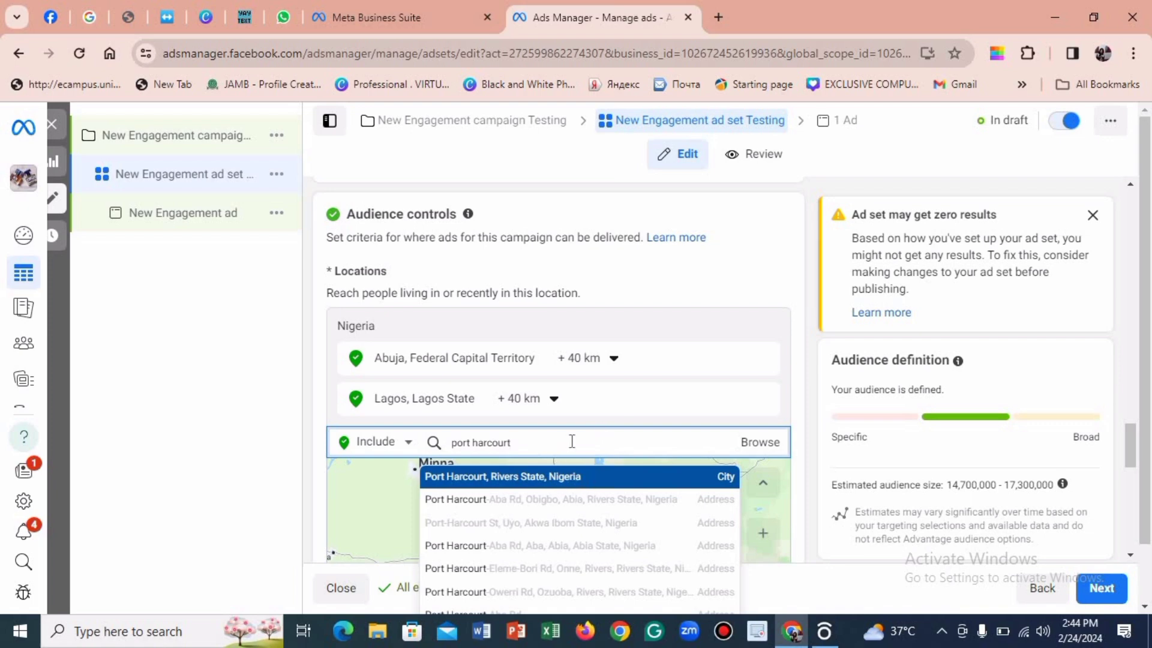
left_click(574, 478)
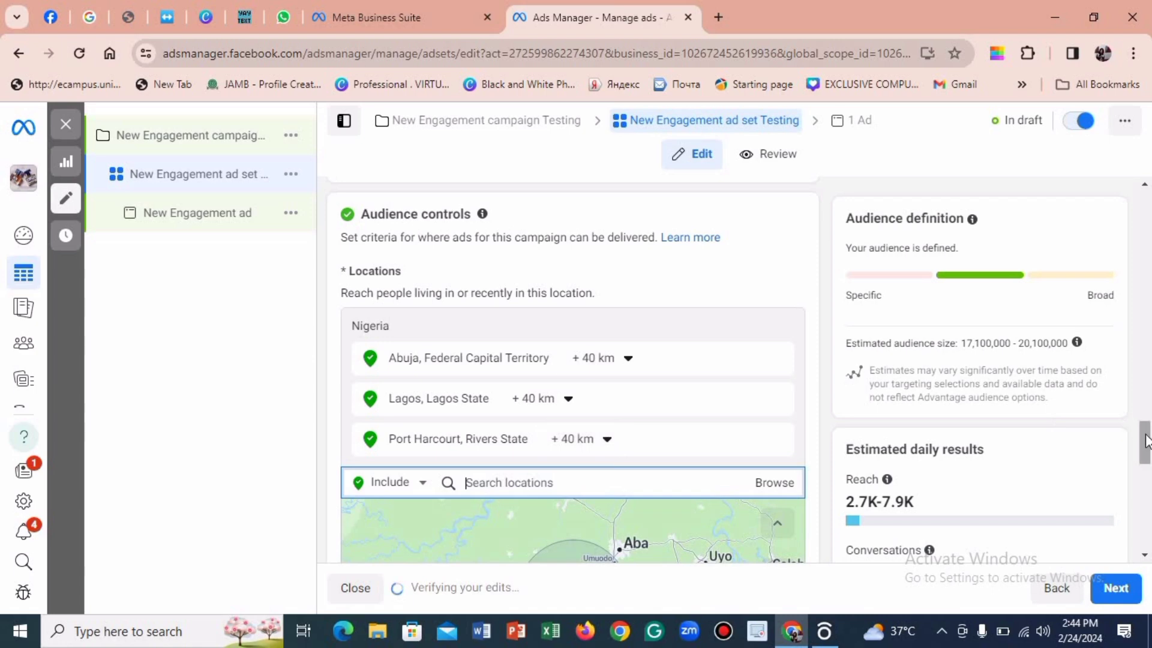
Step: Open the minimum age in the audience controls for editing
left_click_drag(1149, 447, 1145, 454)
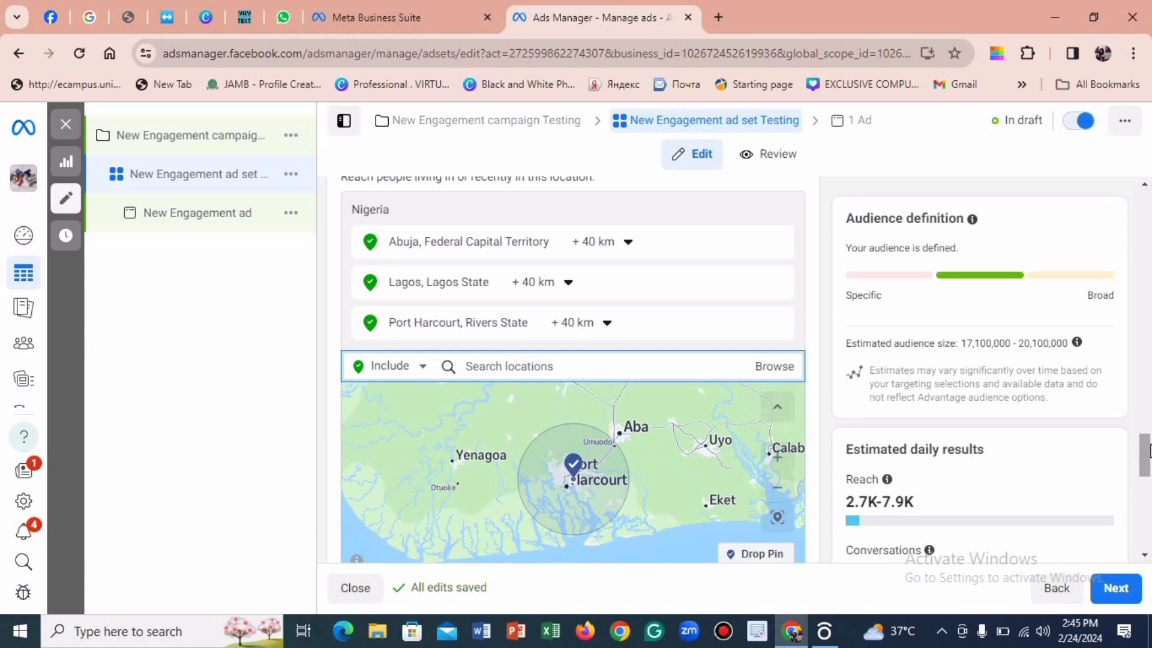
left_click_drag(1144, 454, 1141, 479)
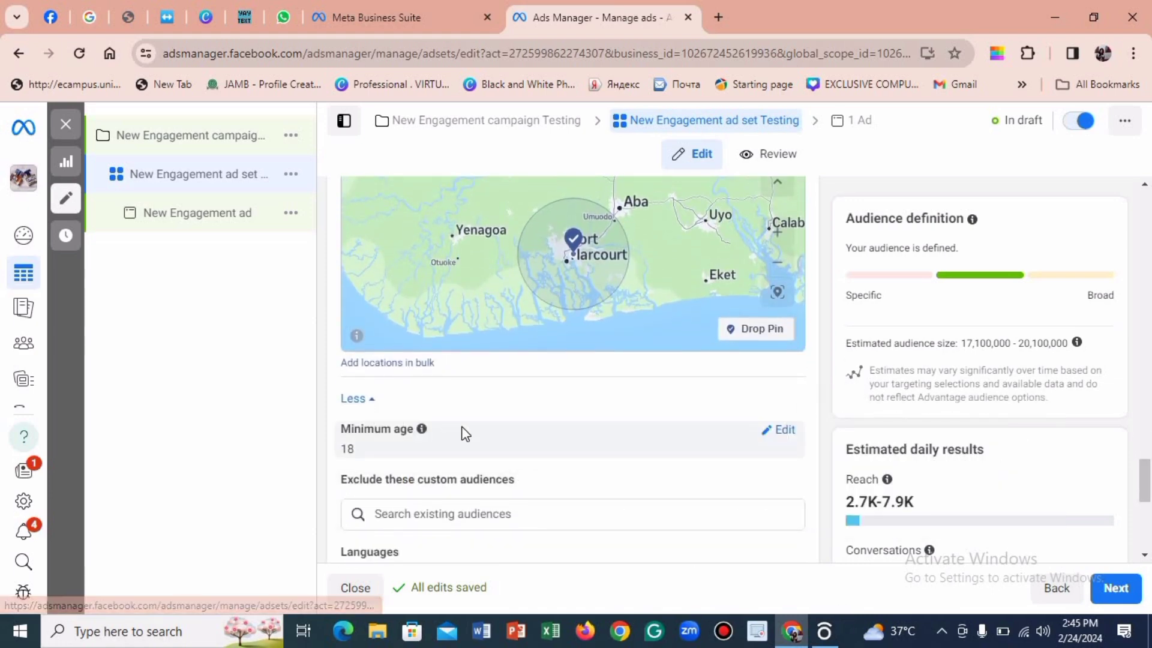
left_click(784, 432)
scroll(1139, 480, "up", 2)
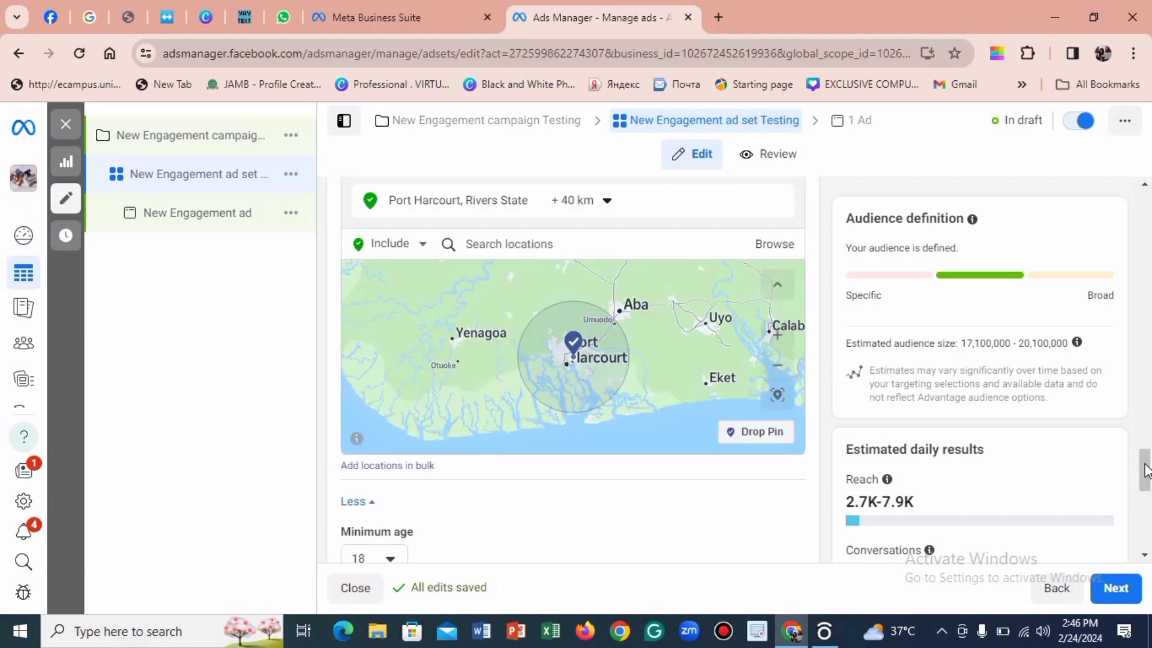
Step: Switch the ad set from Advantage+ audience to the original audience options and confirm using the original audience
scroll(1142, 462, "up", 4)
left_click_drag(1143, 457, 1140, 500)
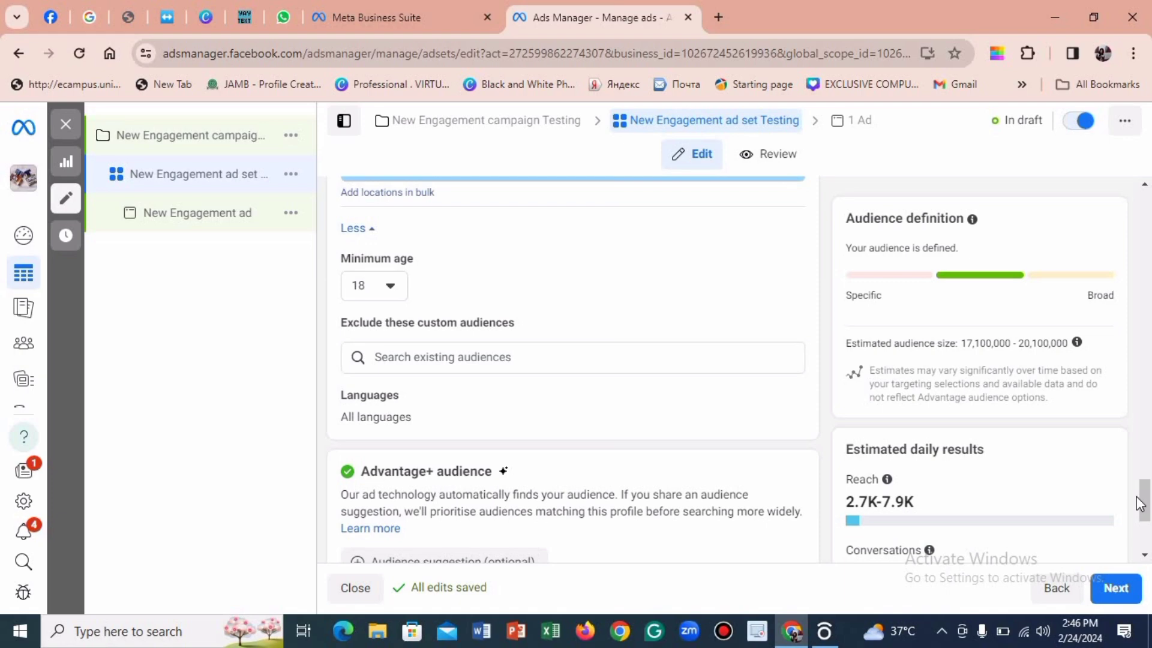
left_click_drag(1140, 502, 1146, 529)
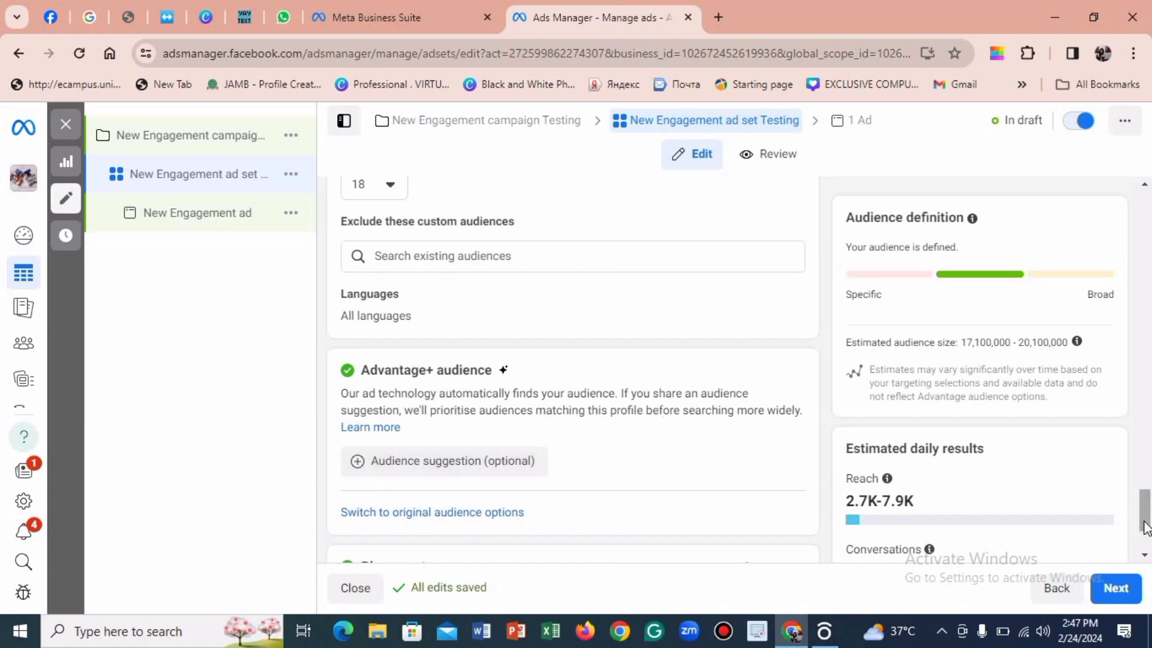
left_click_drag(1145, 520, 1146, 525)
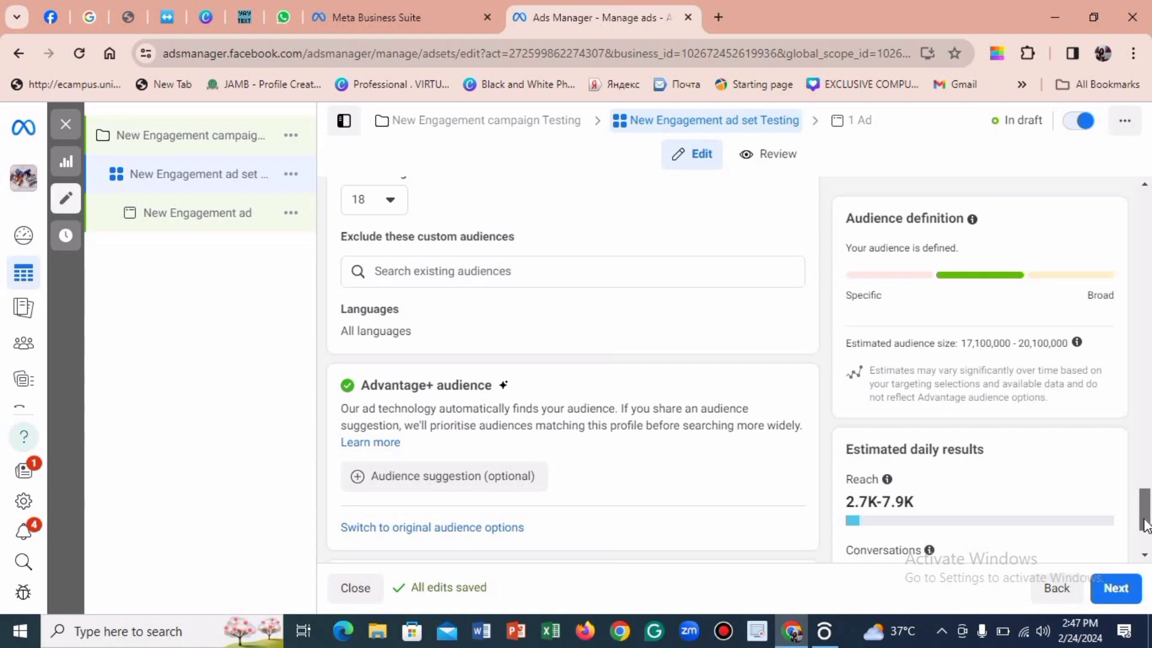
left_click_drag(1146, 524, 1146, 525)
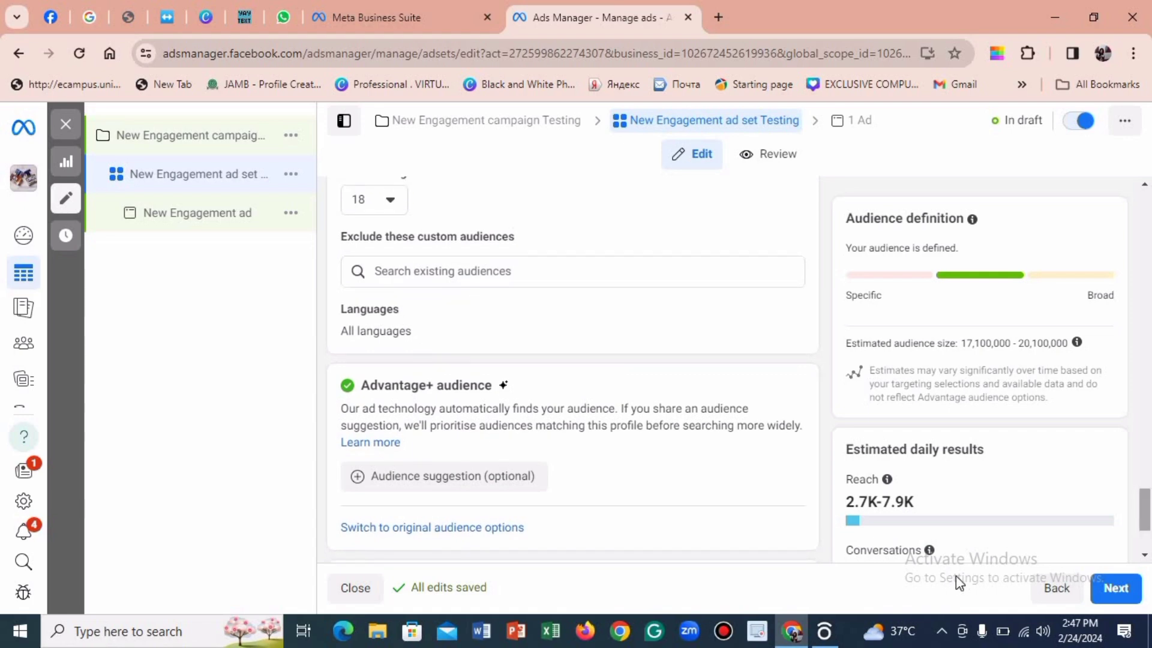
left_click(431, 530)
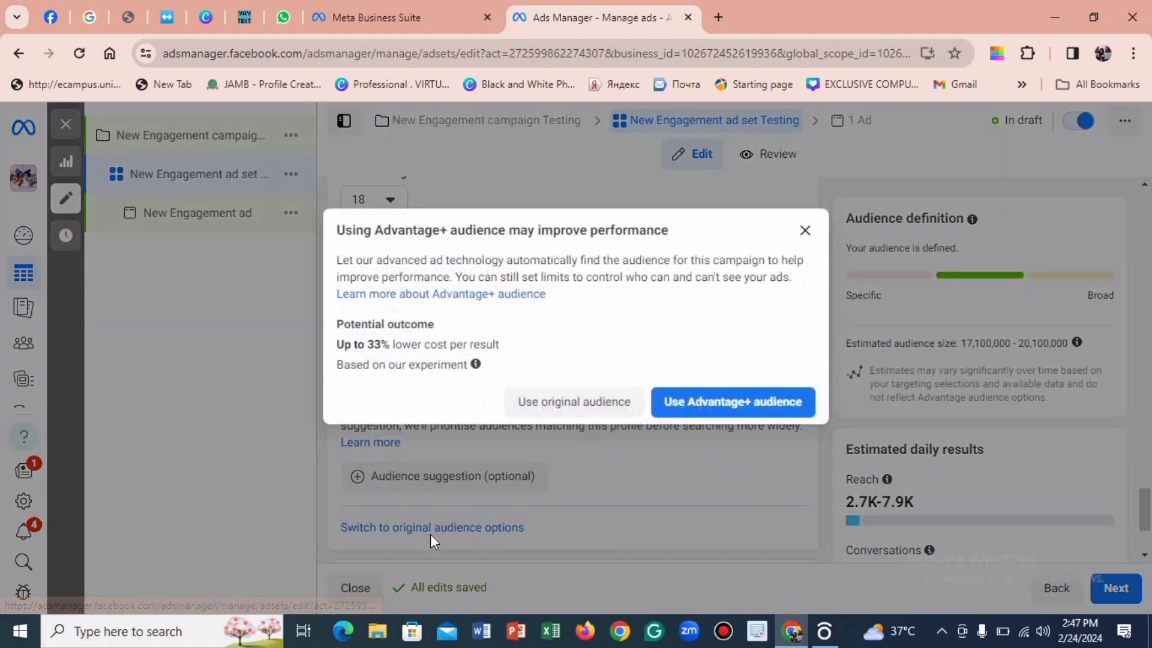
left_click(570, 414)
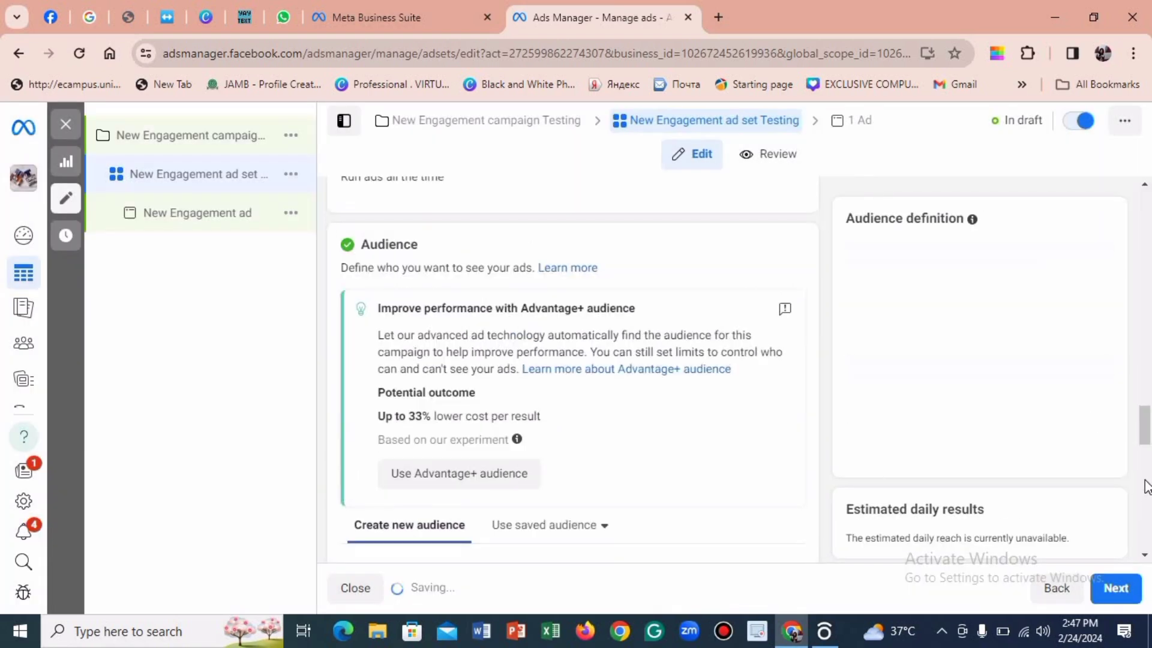
Step: Set the audience age range to a minimum of 22 and a maximum of 40
left_click_drag(1140, 425, 1148, 525)
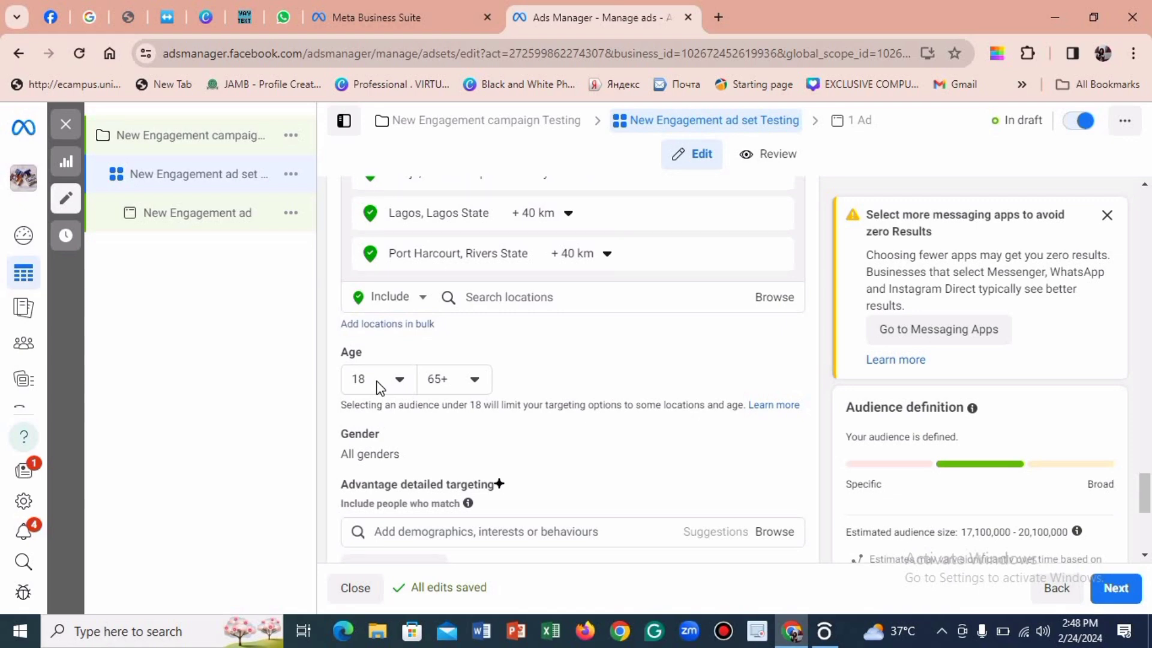
left_click(396, 384)
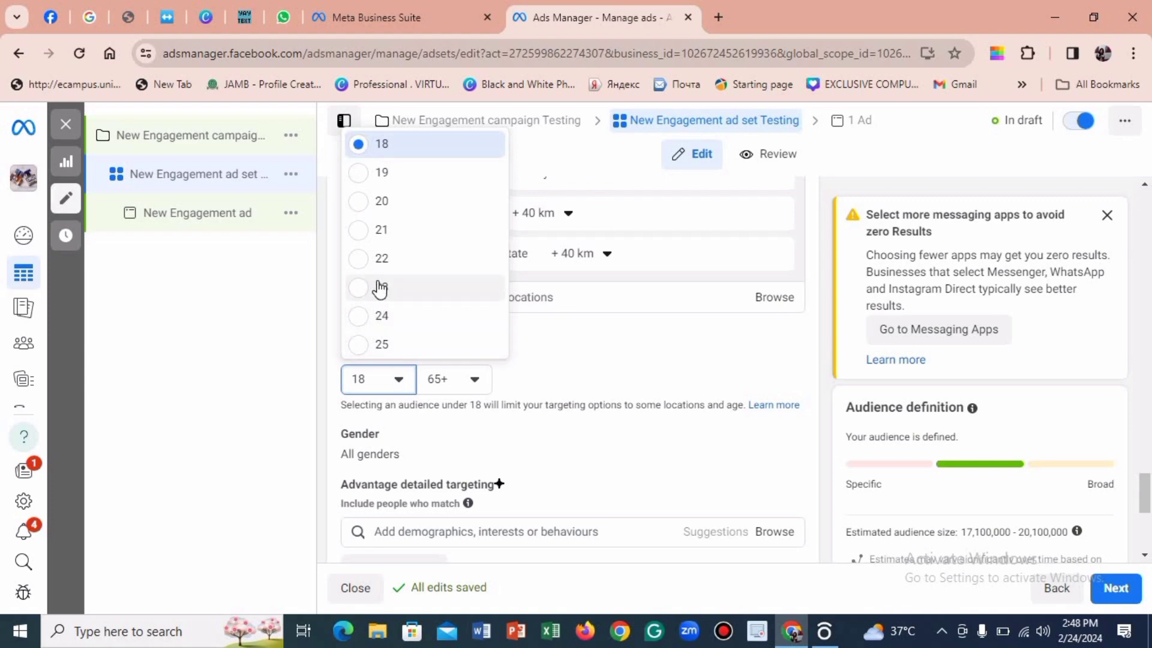
left_click(366, 264)
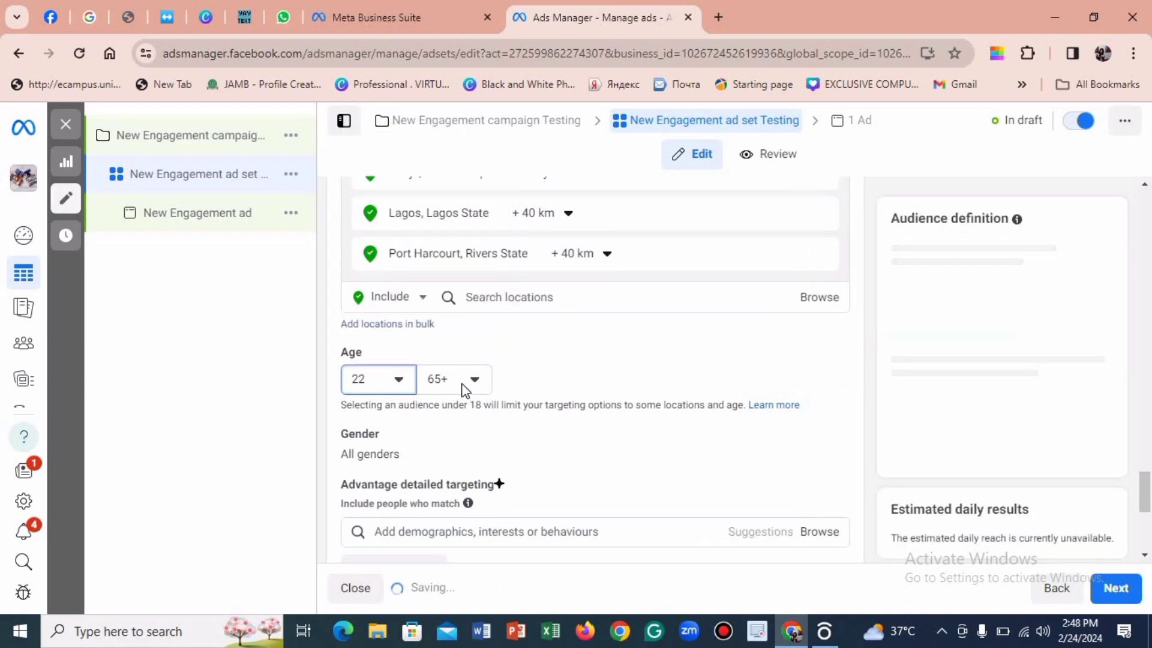
left_click(464, 379)
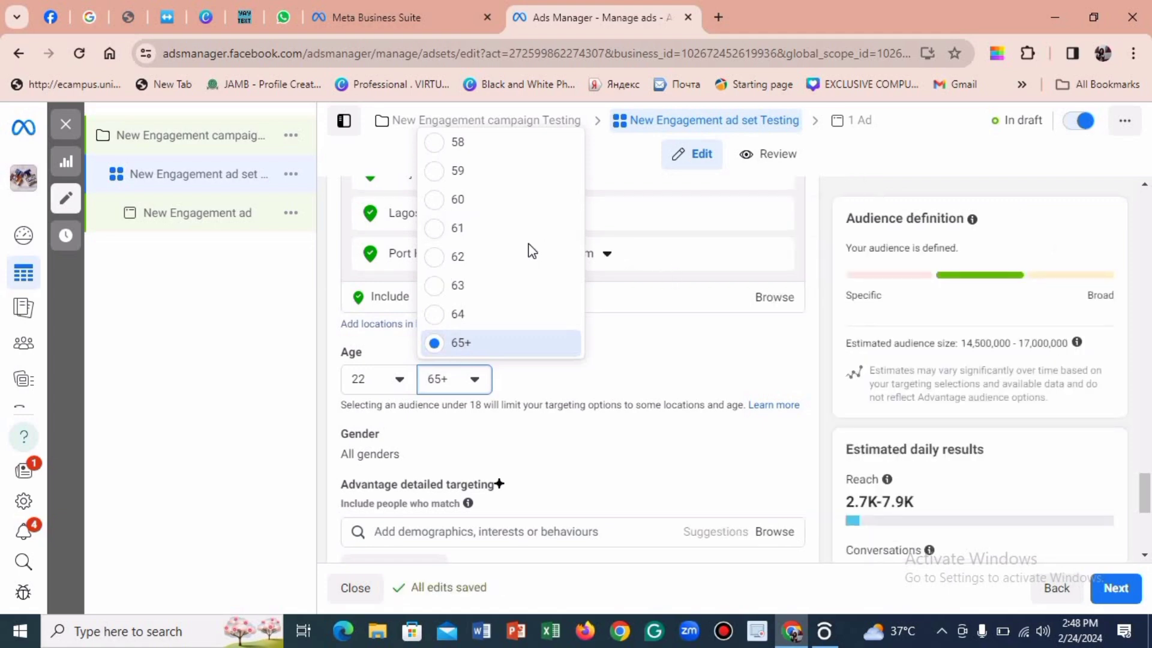
key("Up")
key("Up")
key("Up")
key("Up")
key("Up")
key("Up")
key("Up")
key("Up")
key("Up")
key("Up")
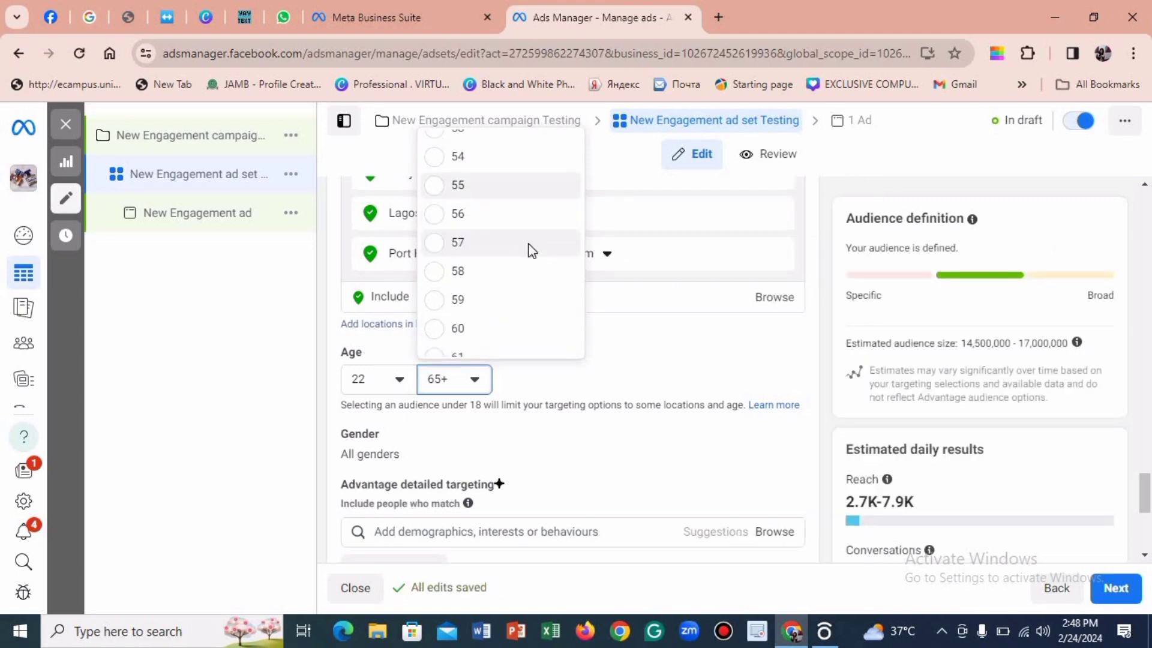
key("Up")
key("Up")
key("Up")
key("Up")
key("Up")
key("Up")
key("Up")
key("Up")
key("Up")
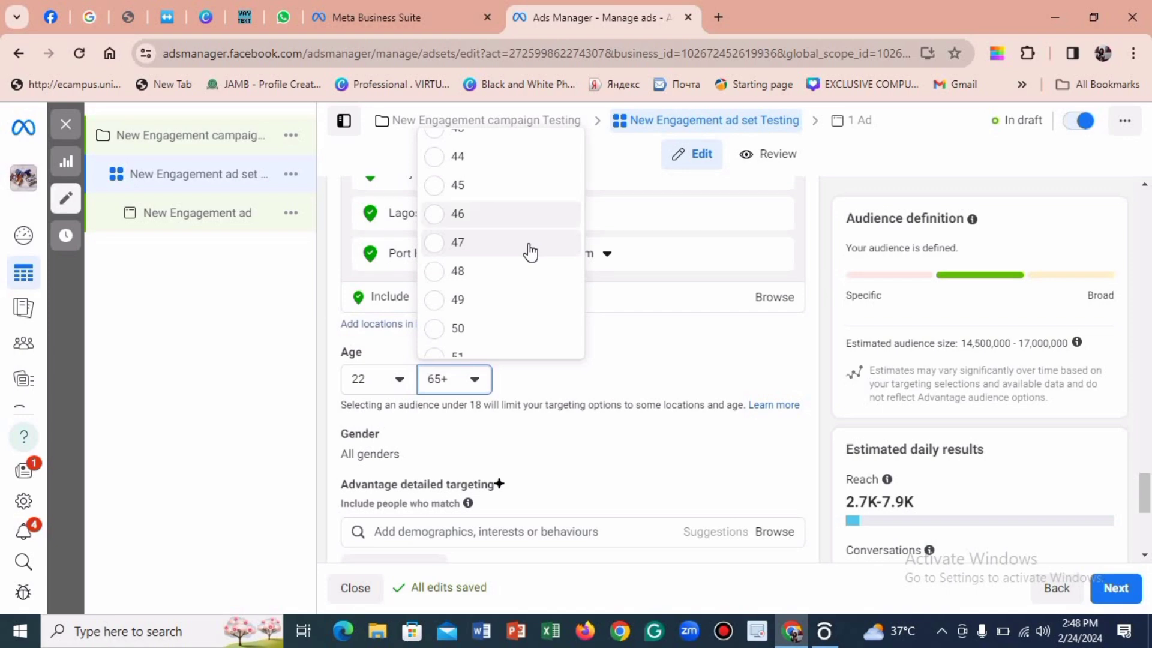
key("Up")
key("Up")
key("Up")
key("Up")
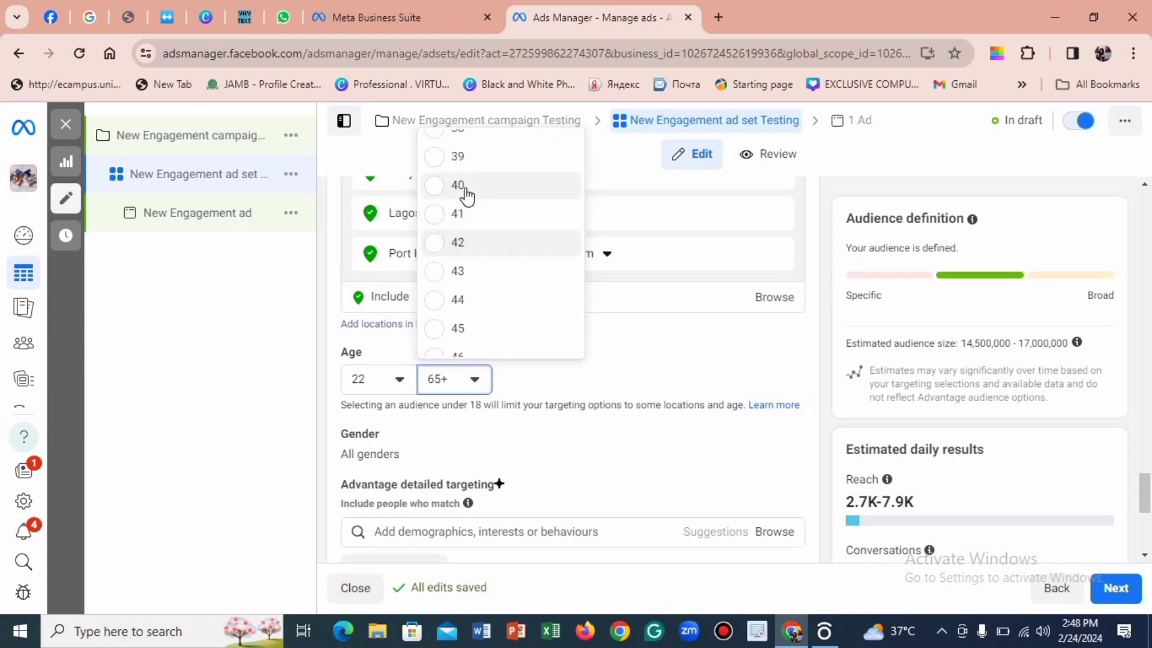
left_click(467, 190)
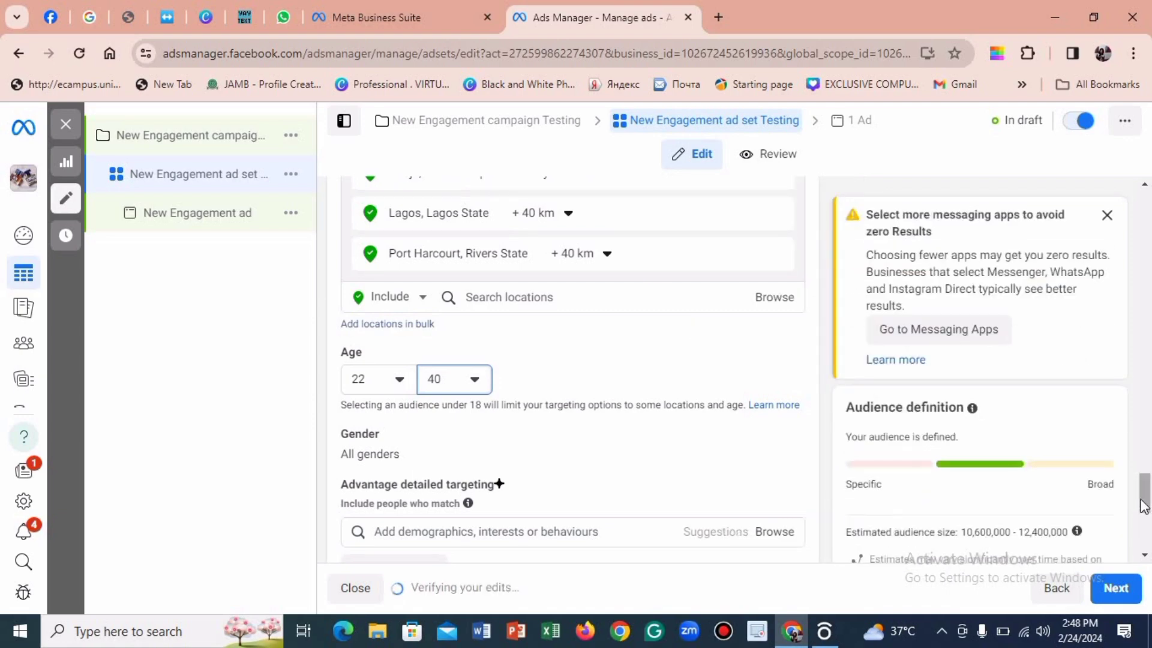
Step: Open the audience gender for editing, try Women and Men, and set it back to All
scroll(1144, 516, "down", 3)
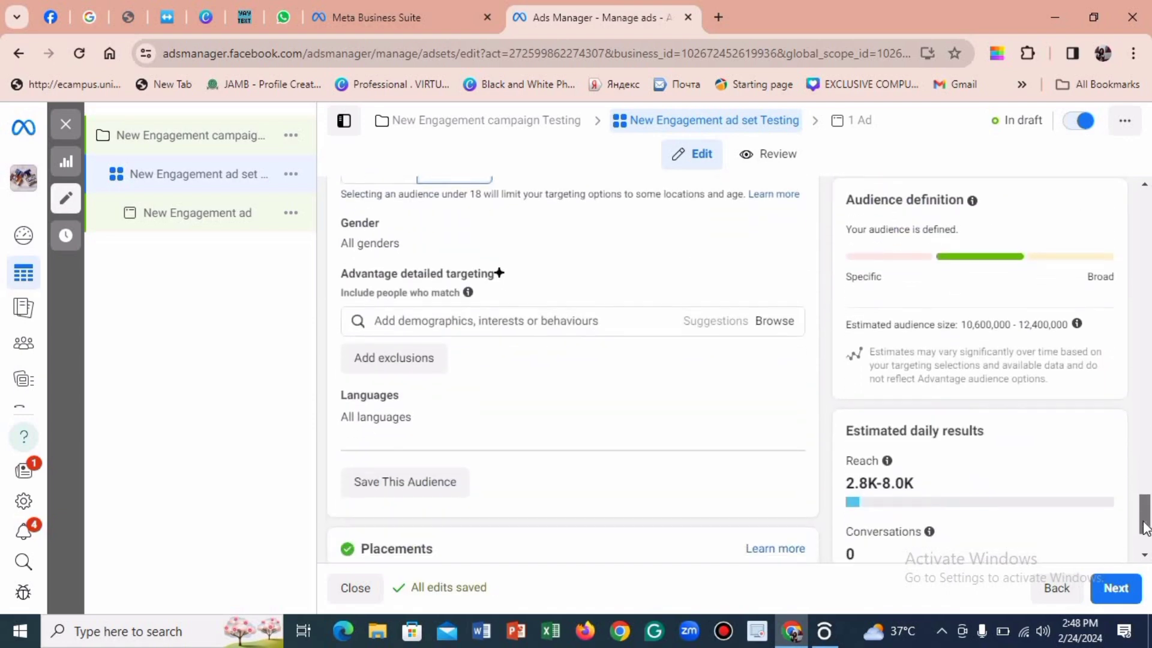
scroll(1144, 527, "down", 2)
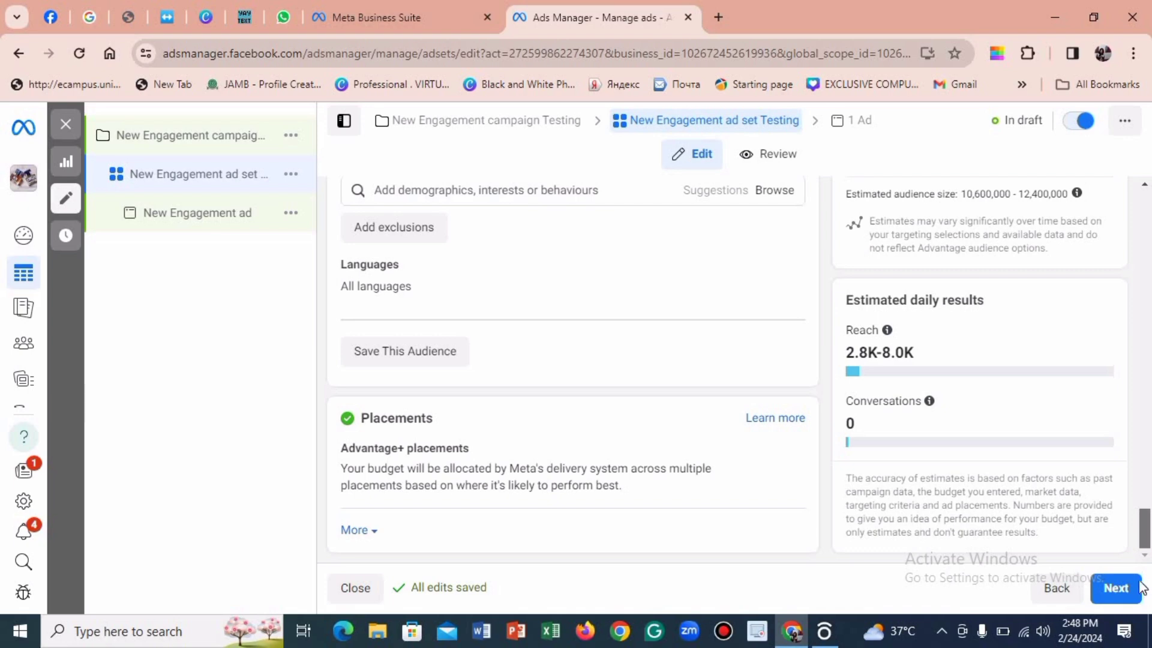
scroll(1145, 522, "up", 5)
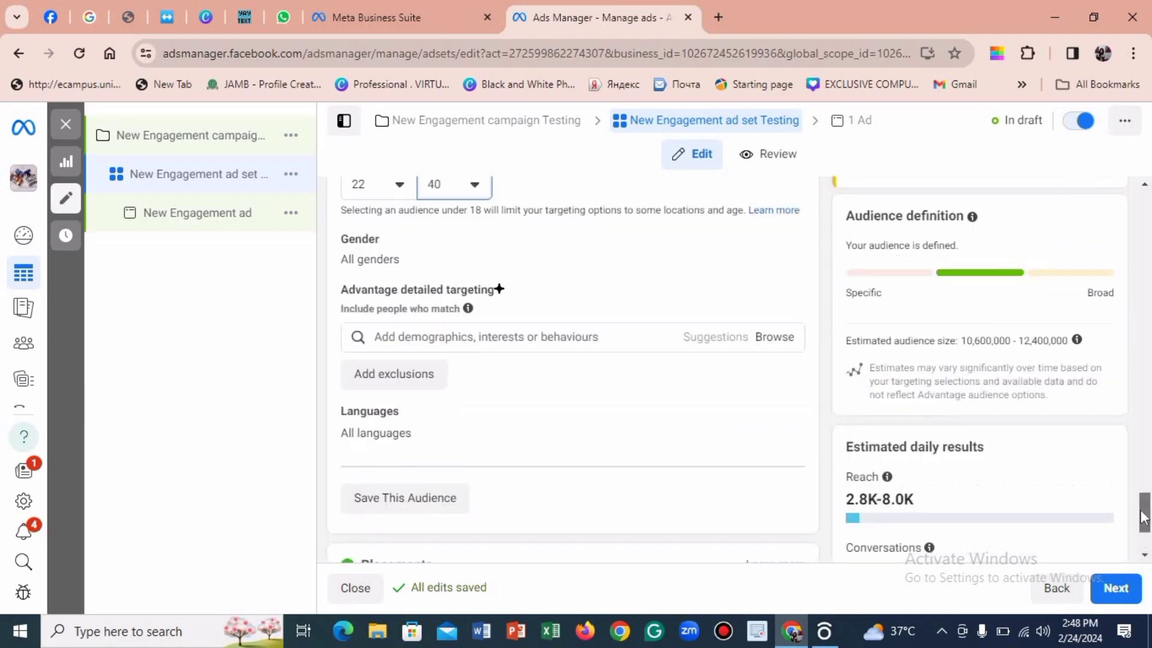
scroll(1145, 510, "down", 1)
scroll(1145, 504, "up", 1)
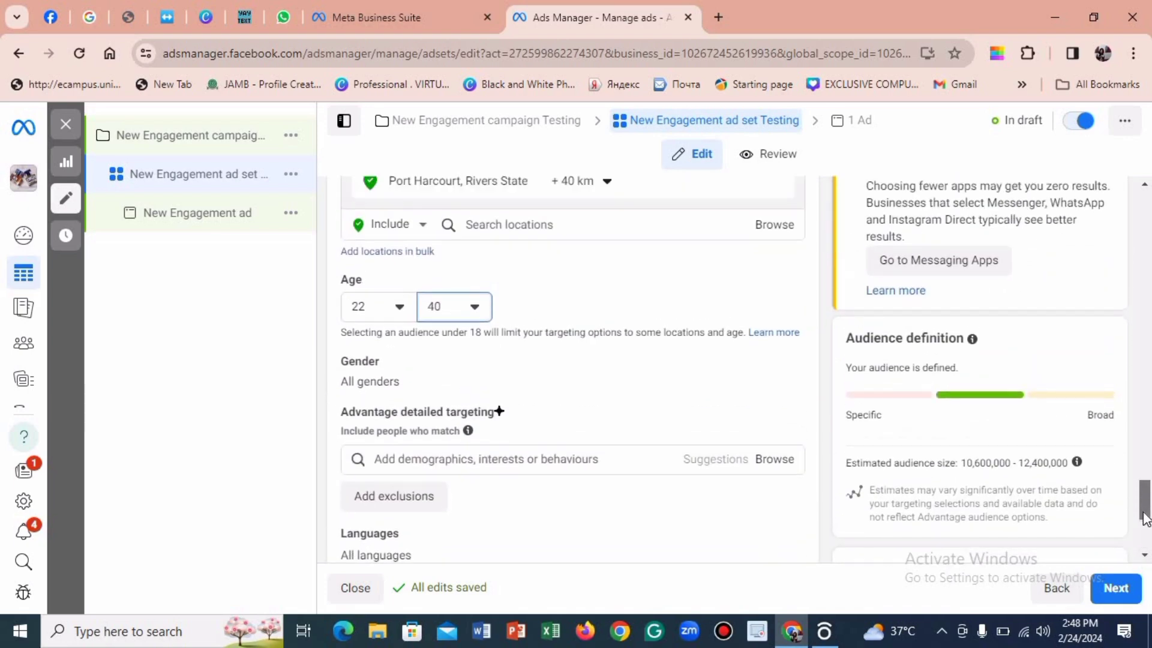
left_click(786, 363)
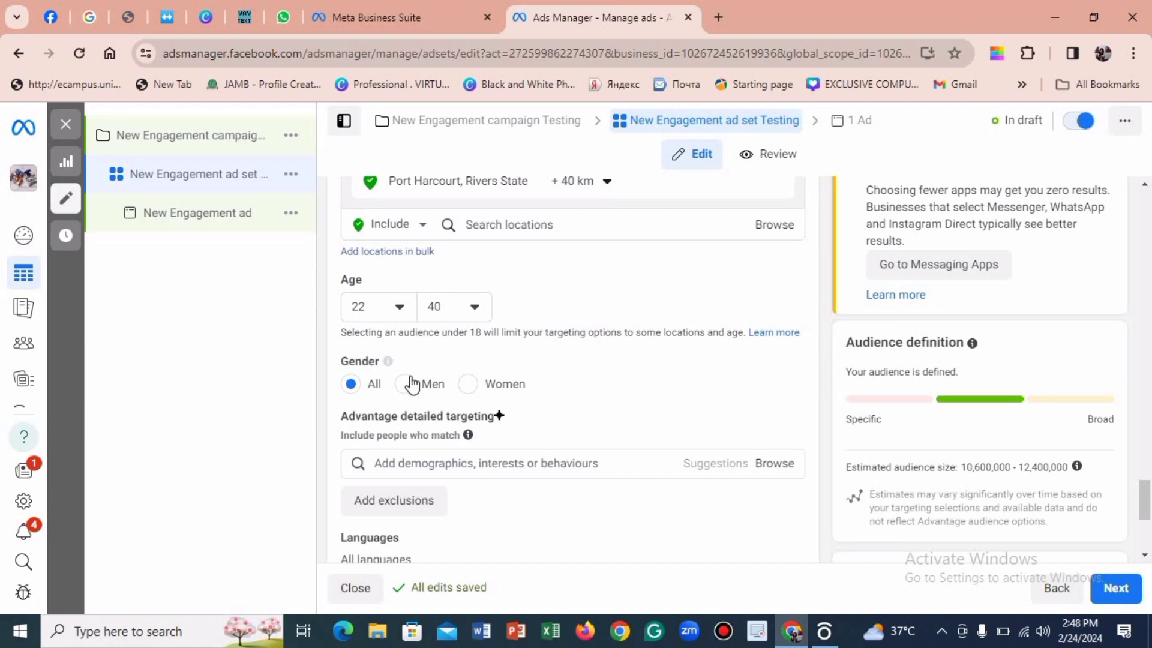
left_click(468, 384)
left_click(405, 384)
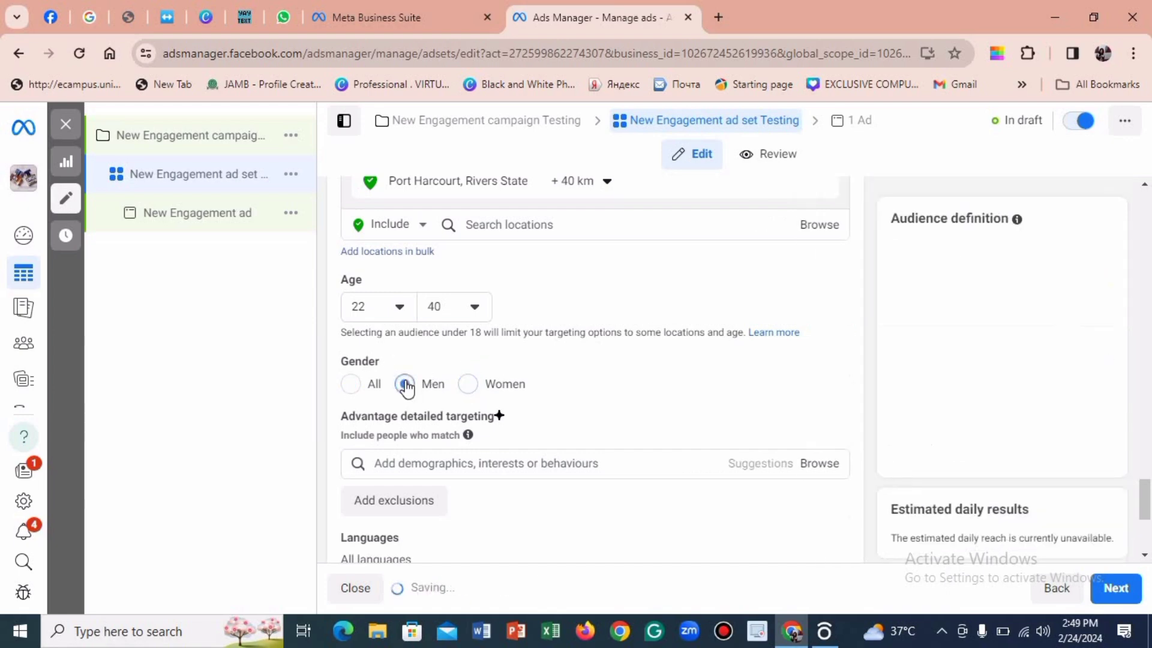
left_click(349, 387)
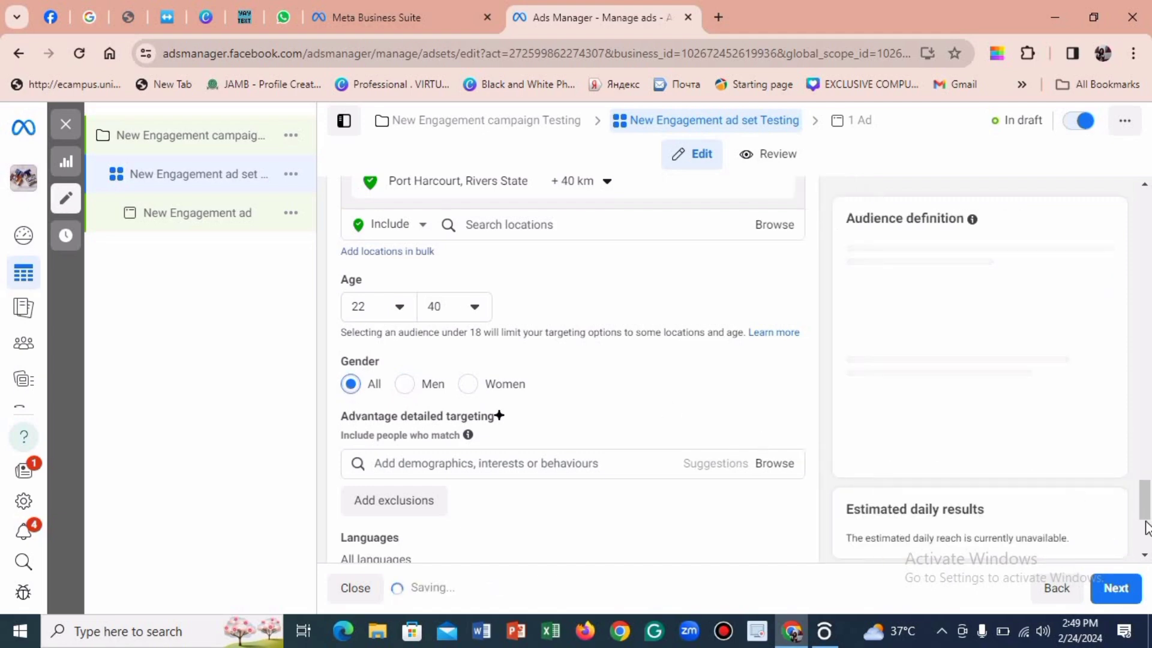
Step: Search the ad set's detailed targeting for "affiliate"
left_click_drag(1145, 507, 1145, 520)
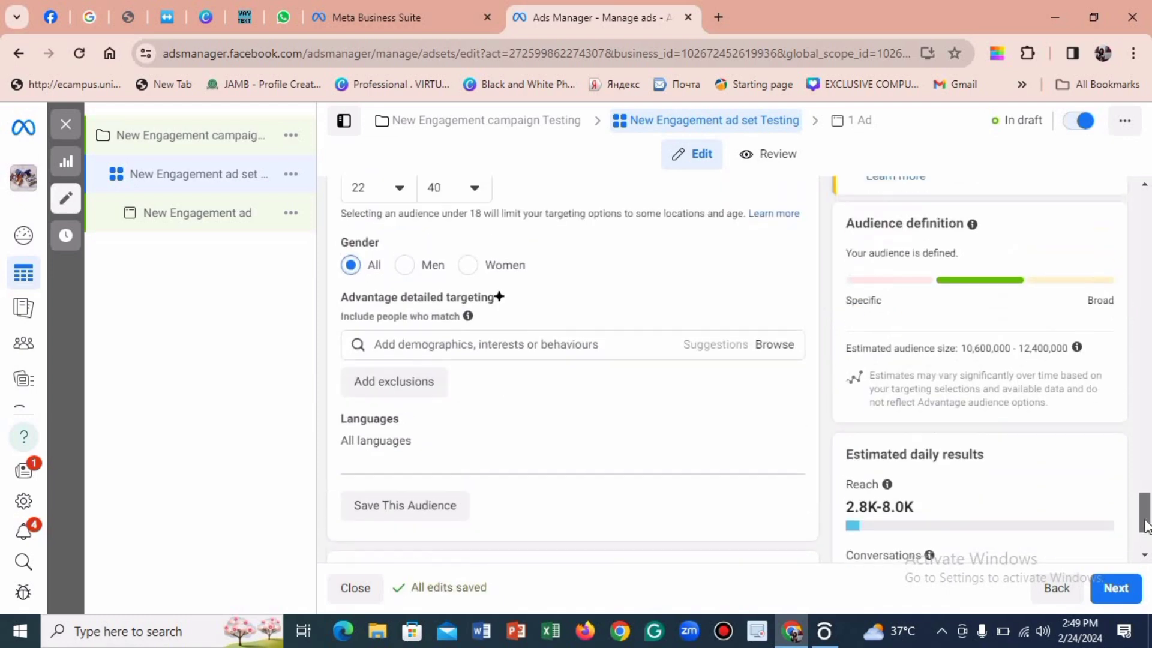
left_click(444, 348)
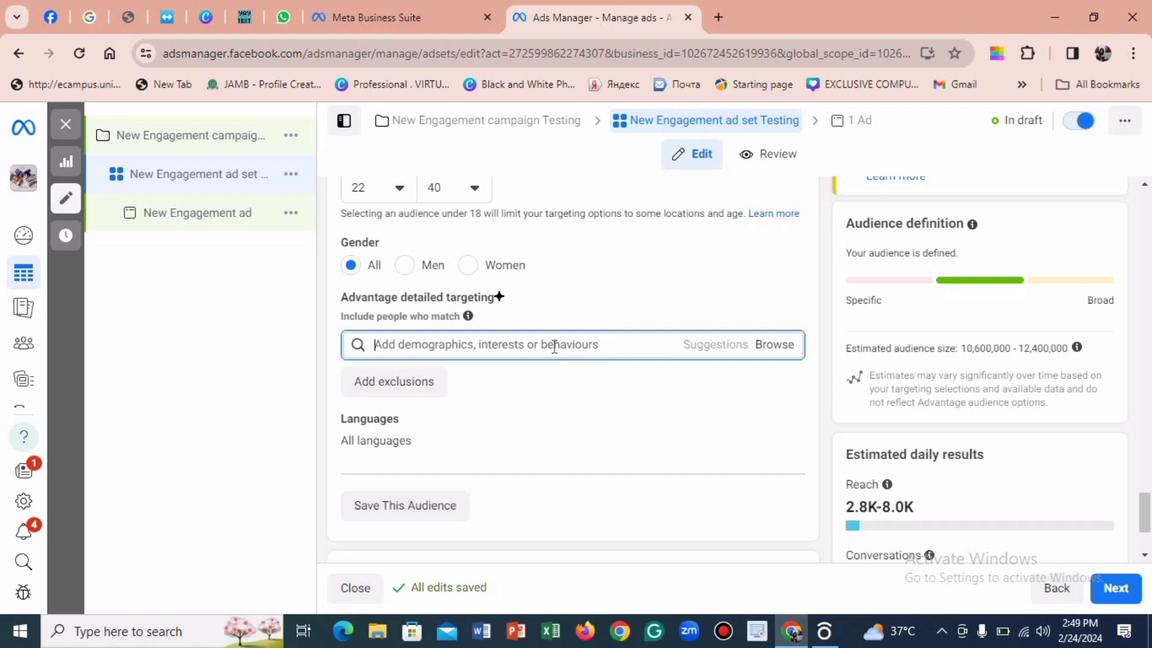
type("a")
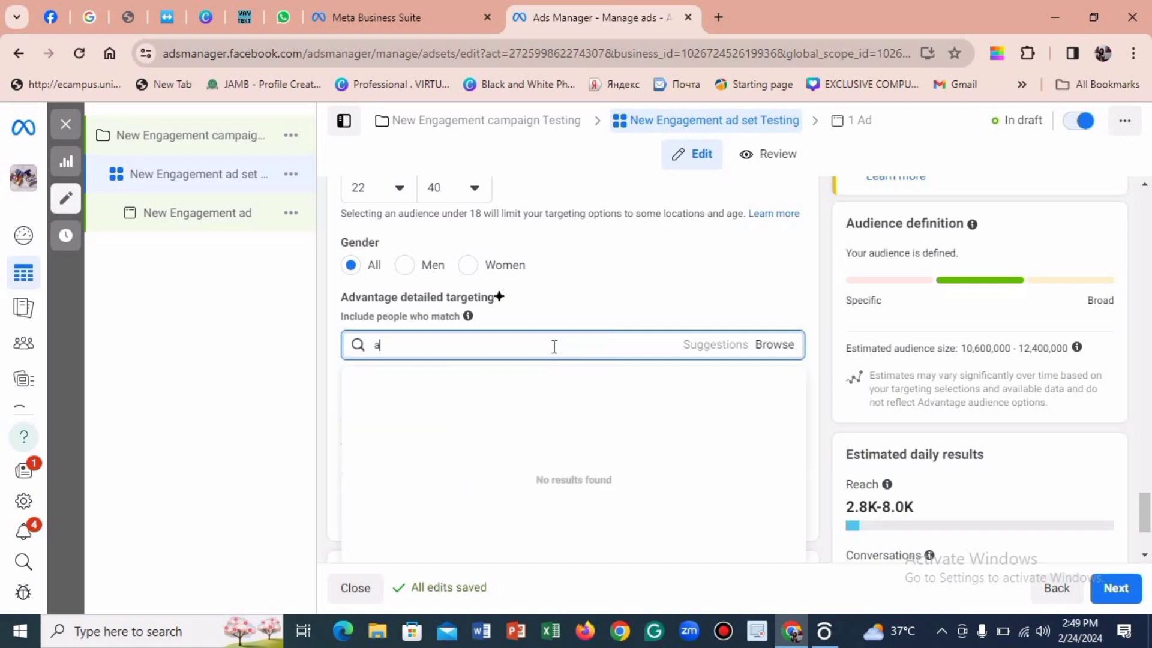
type("ff")
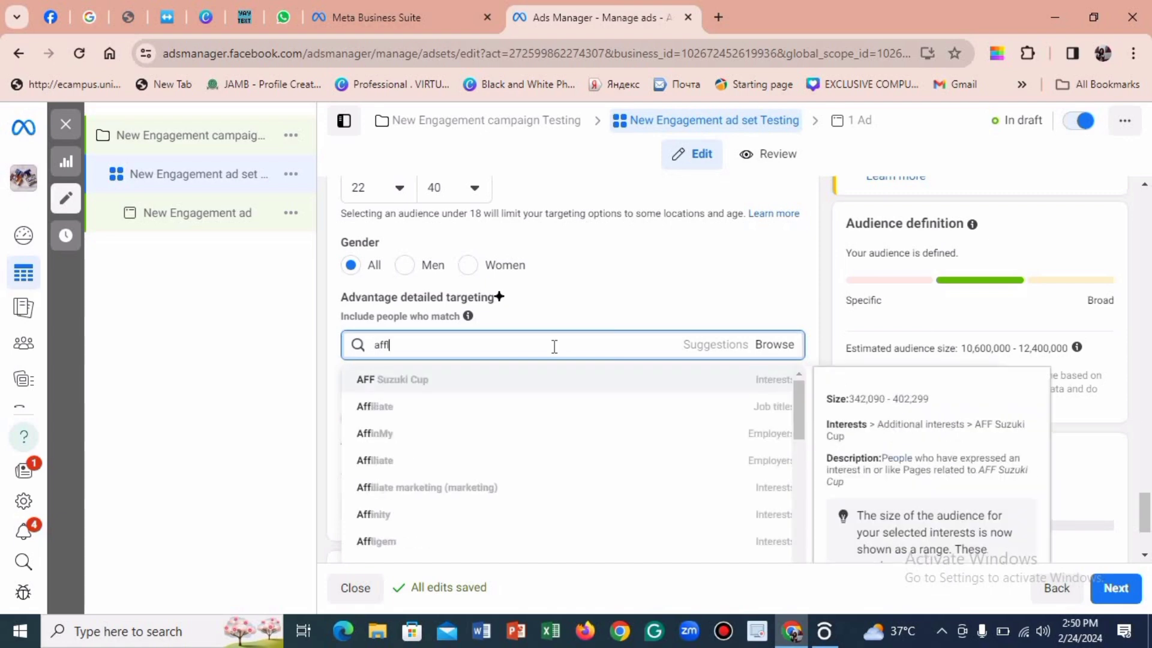
type("l")
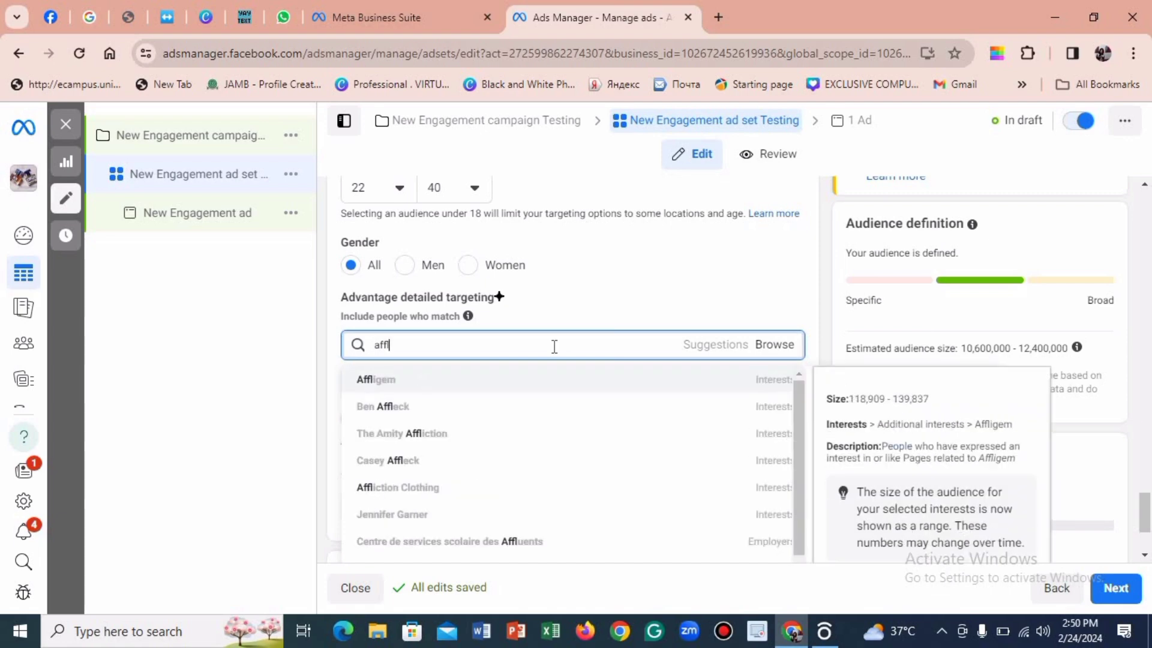
type("iat")
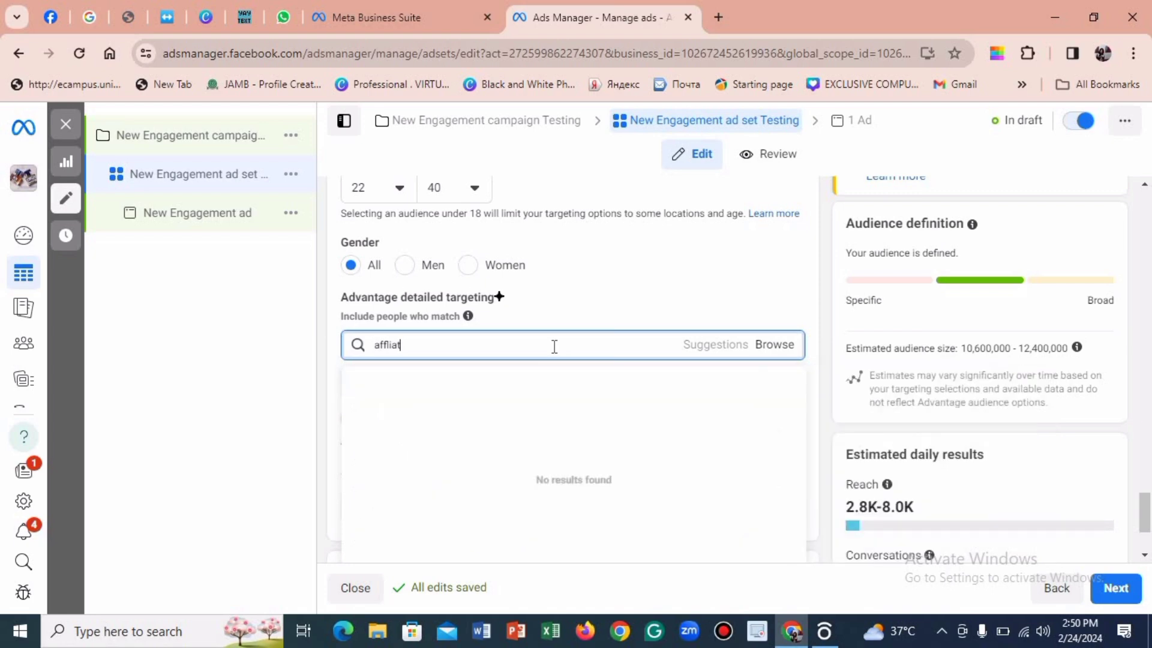
key("BackSpace")
key("BackSpace")
type("ilia")
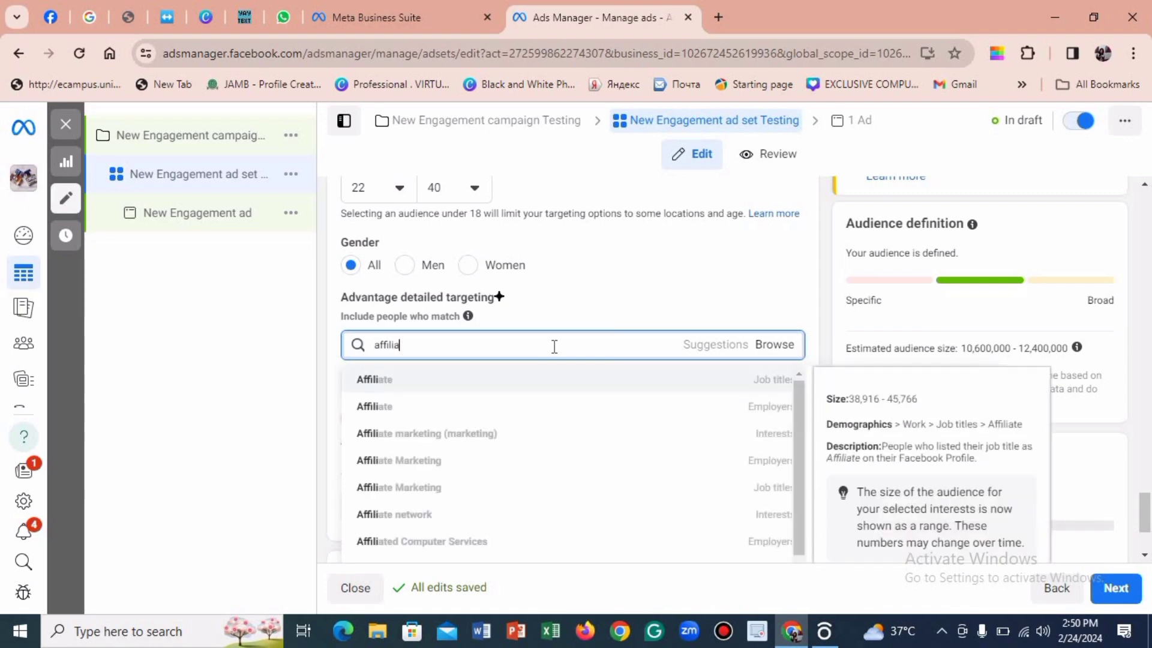
type("te")
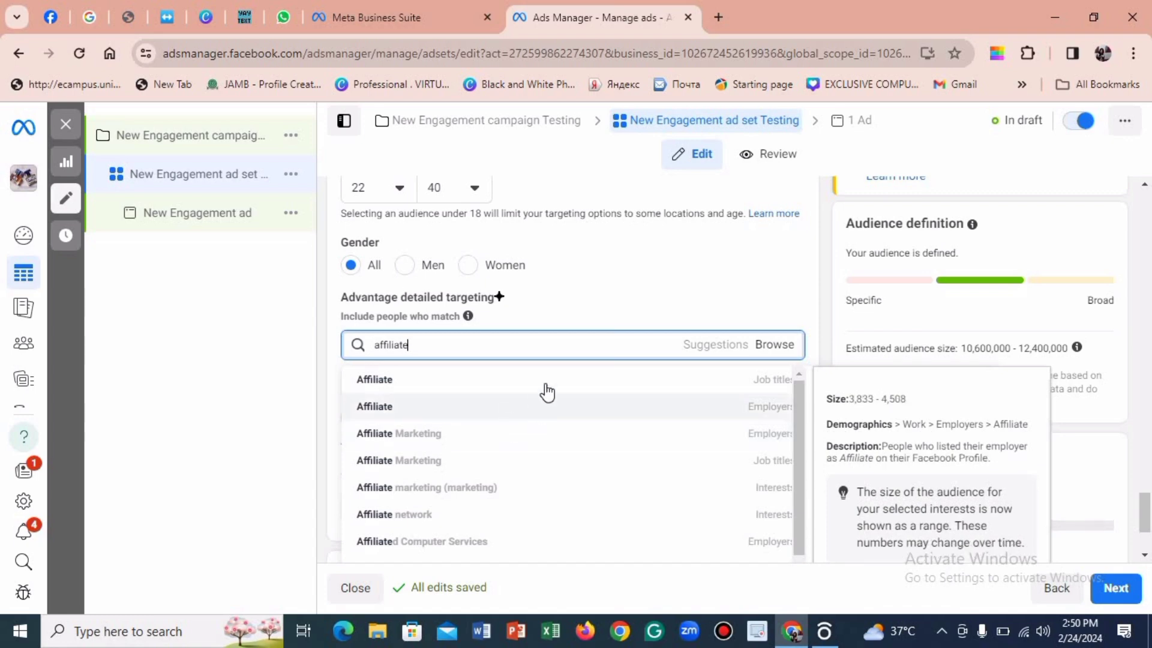
Step: Replace the detailed targeting search term with "clothing" to look up matching options
double_click(393, 340)
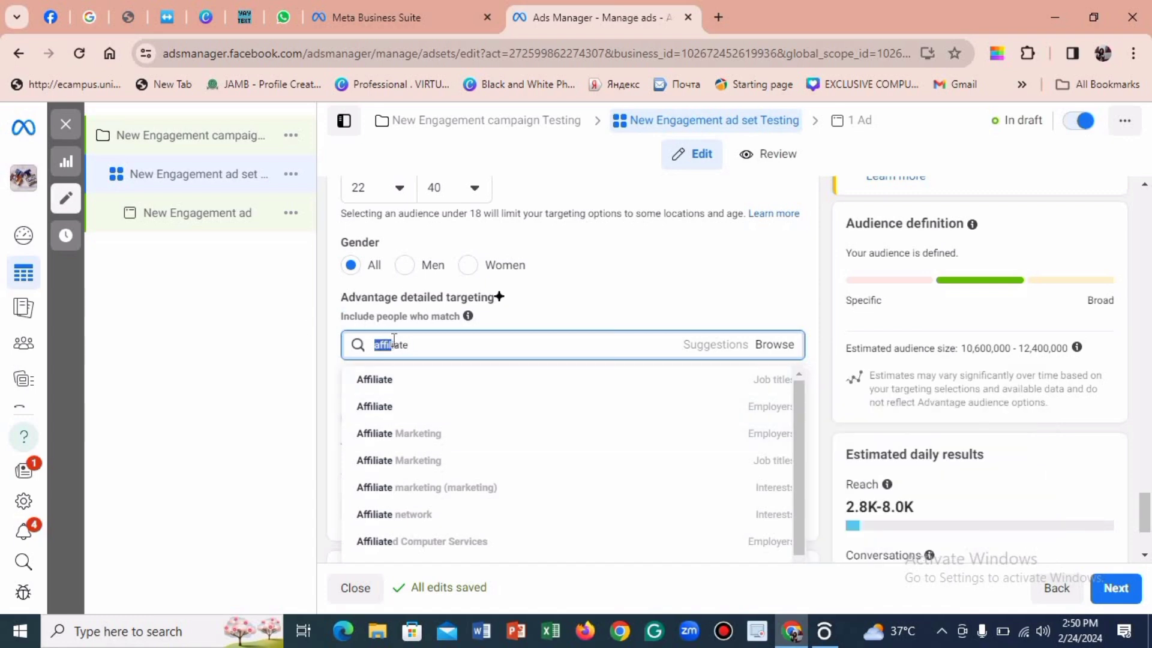
type("clo")
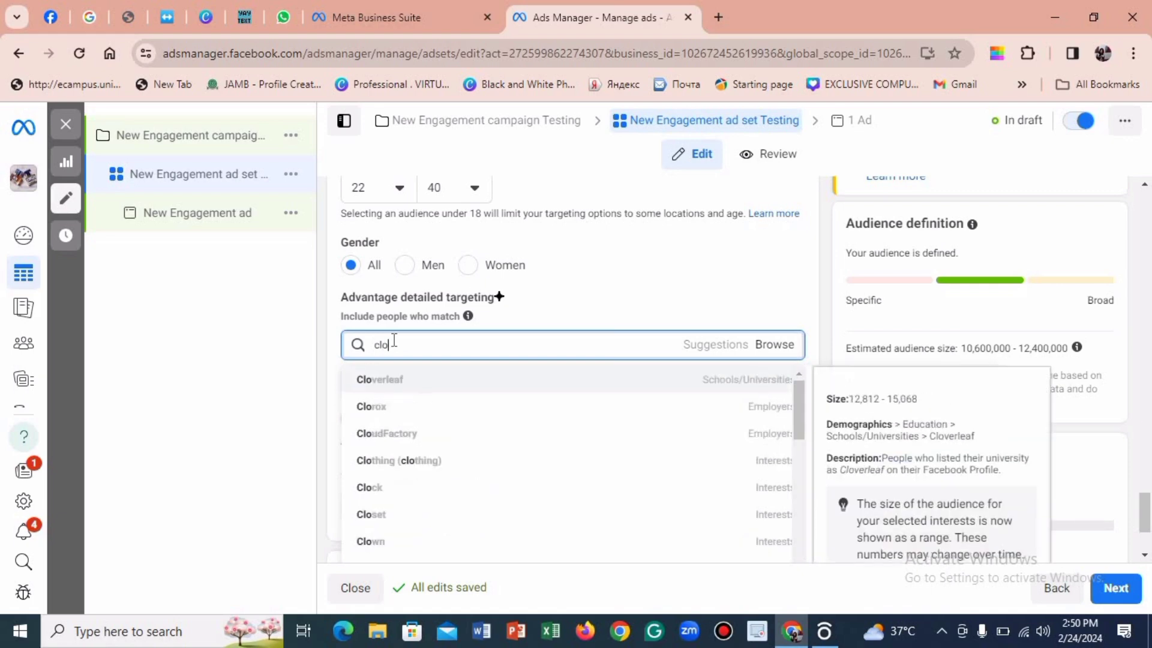
type("thu")
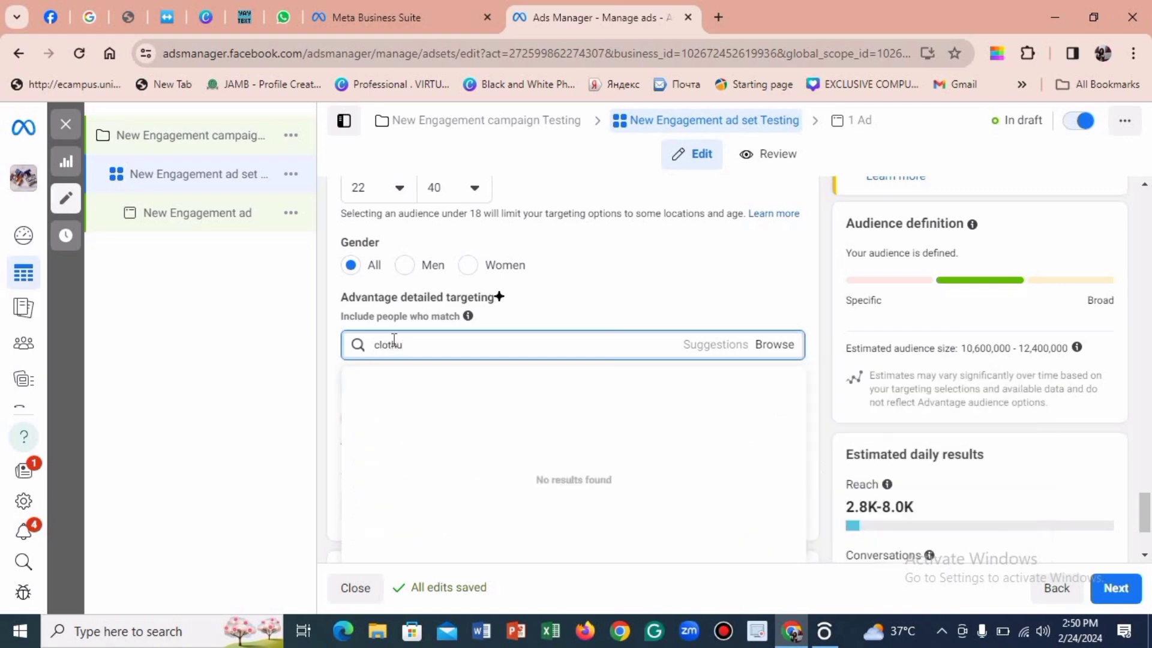
key("BackSpace")
type("in")
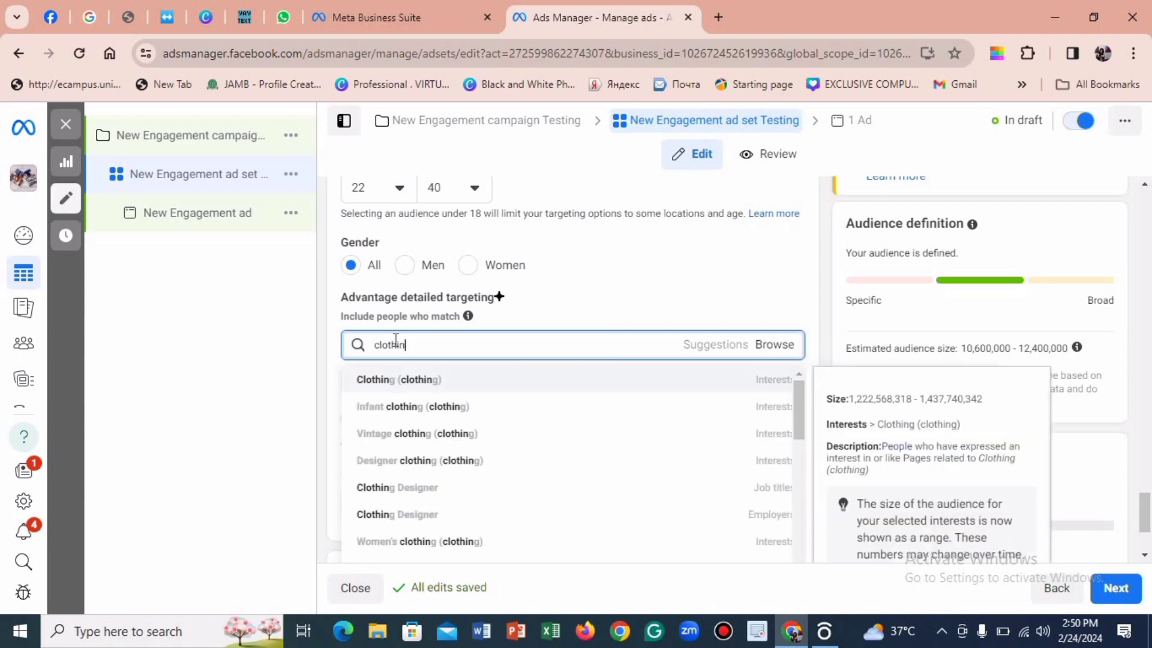
type("g")
Step: Browse the detailed targeting categories, expand Demographics to view its subcategories, and close the list
left_click(773, 347)
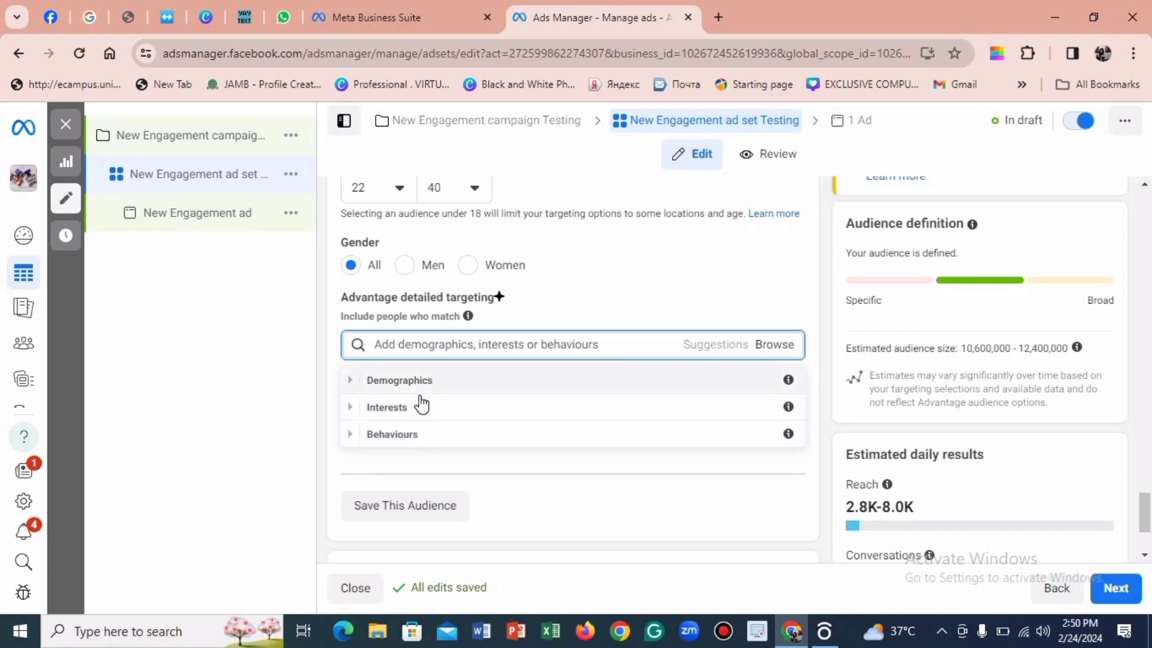
left_click(404, 384)
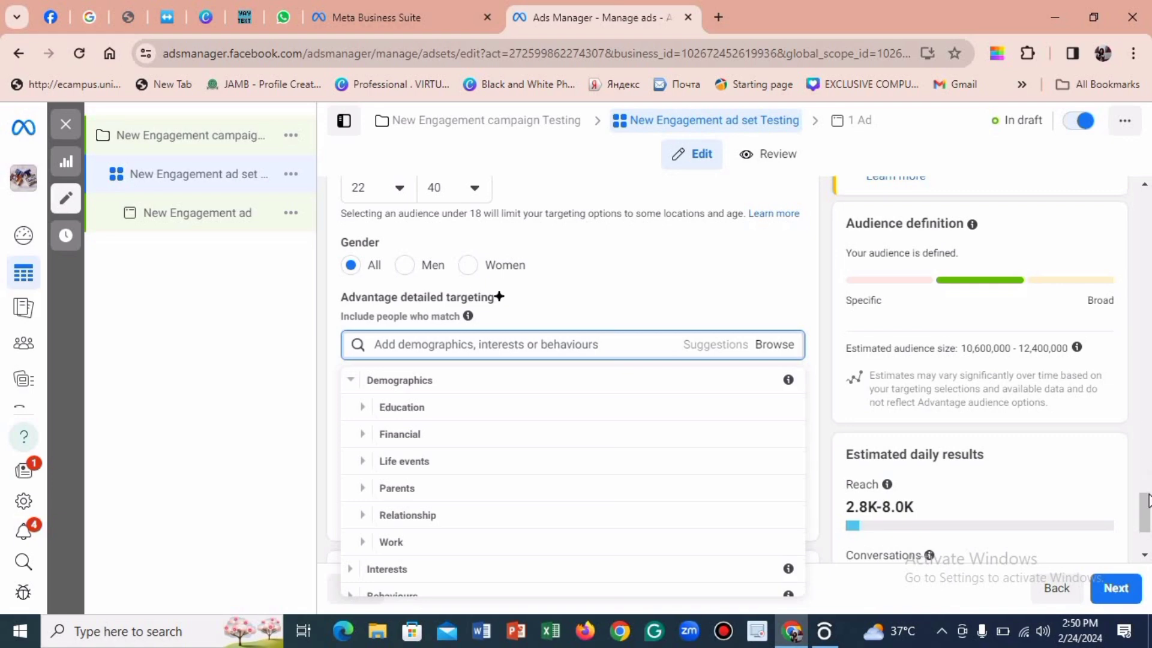
left_click_drag(1147, 501, 1147, 516)
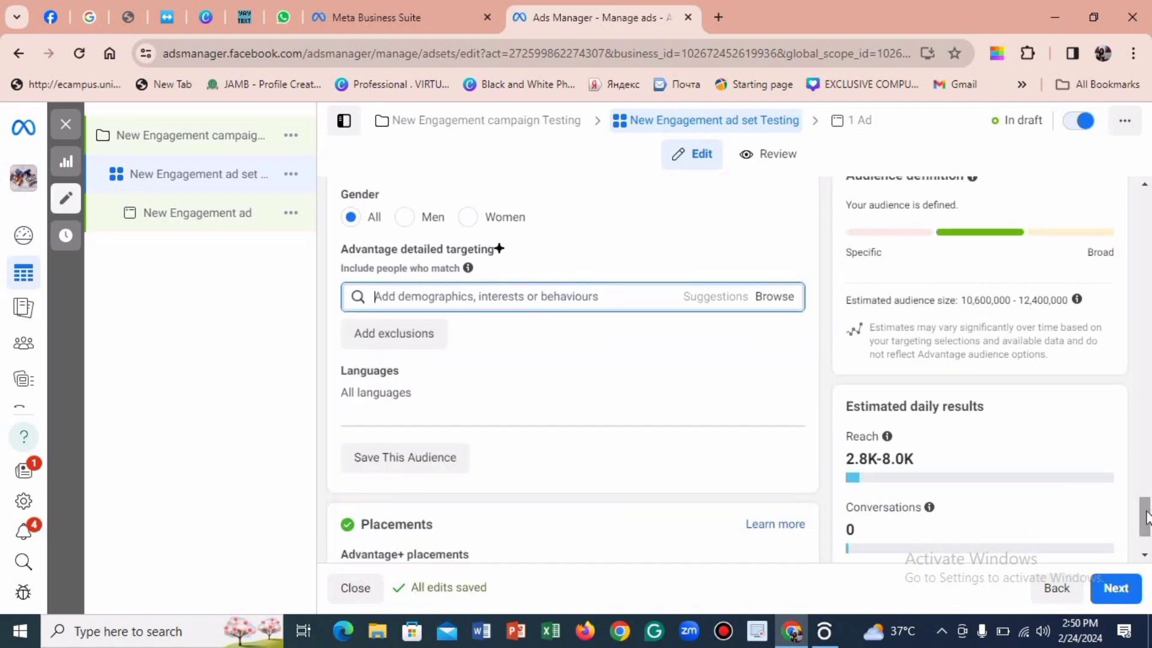
Step: Expand the additional placement settings and switch the ad set from Advantage+ placements to Manual placements
left_click_drag(1146, 512, 1145, 527)
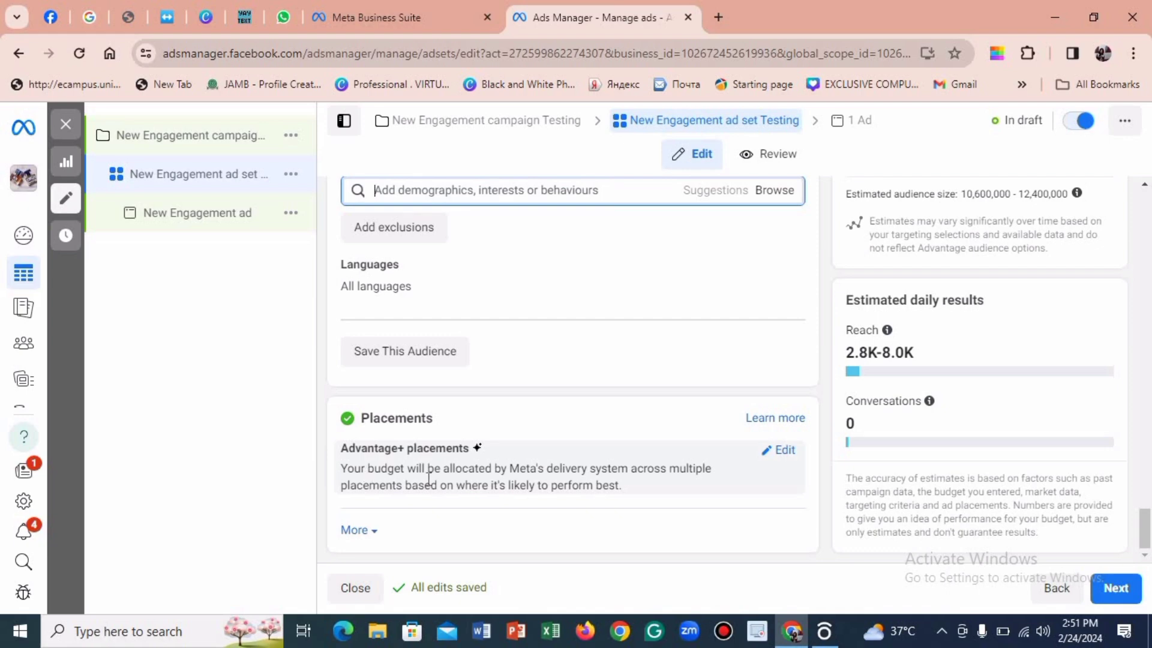
left_click(374, 532)
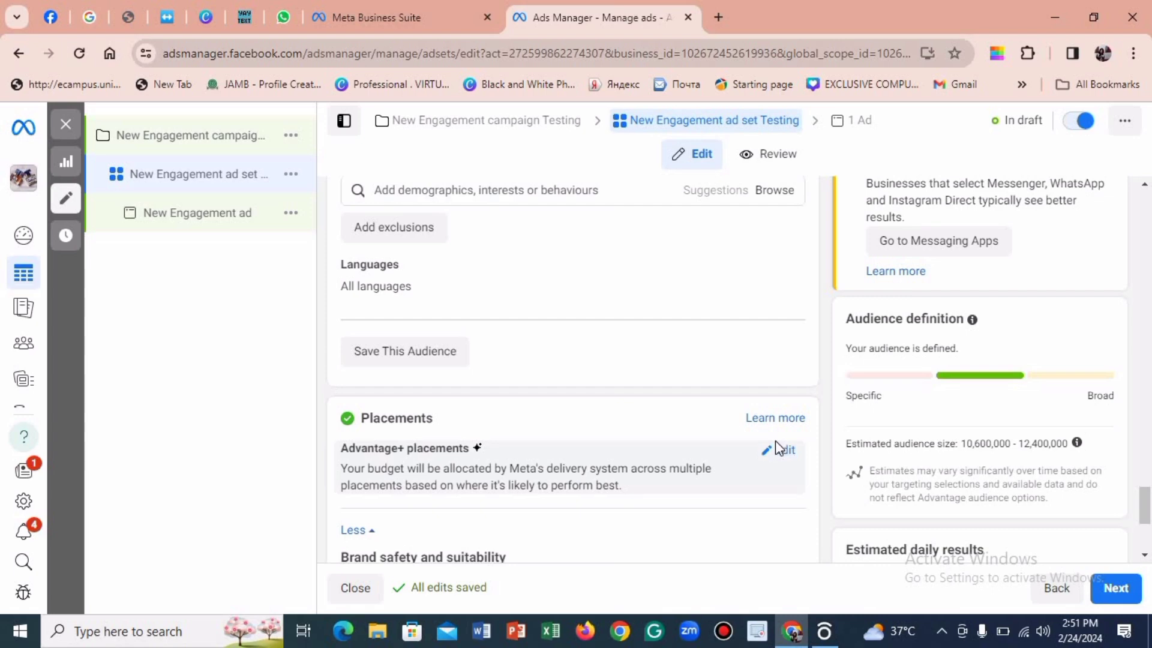
left_click(780, 455)
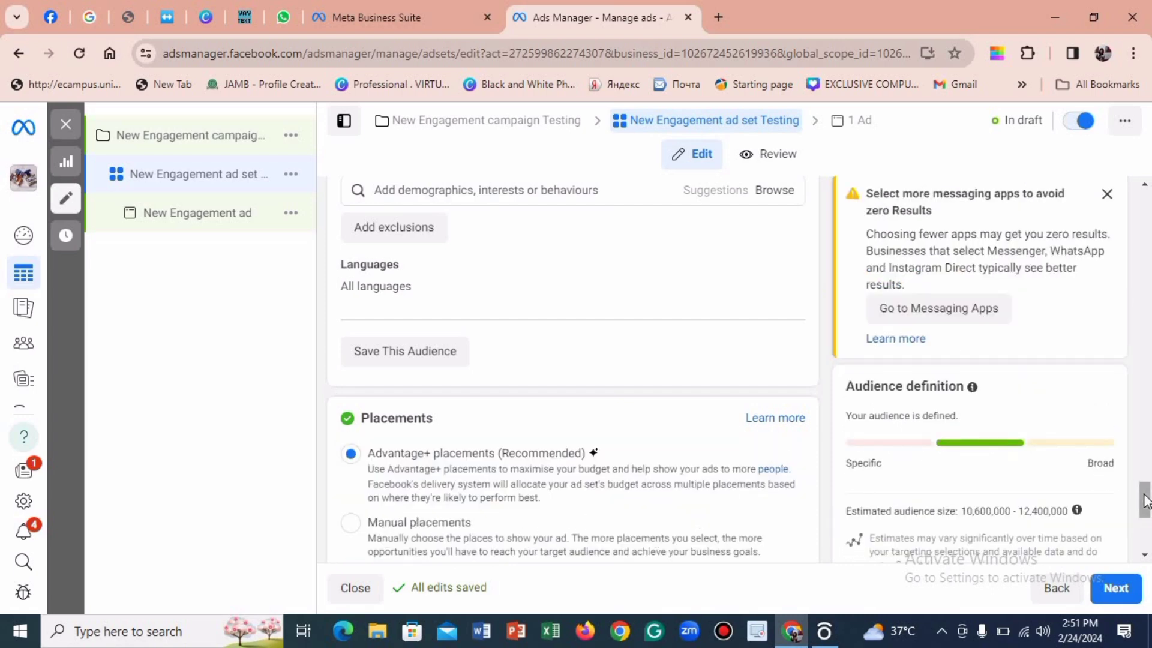
scroll(1144, 507, "down", 2)
scroll(1146, 513, "down", 1)
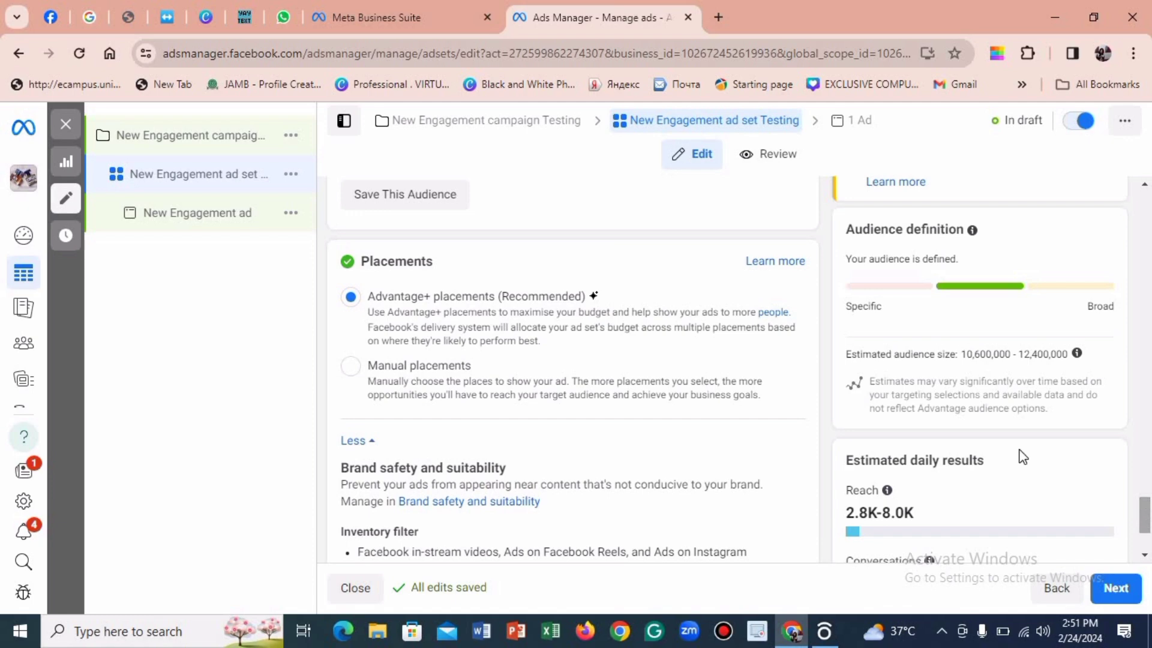
left_click(351, 367)
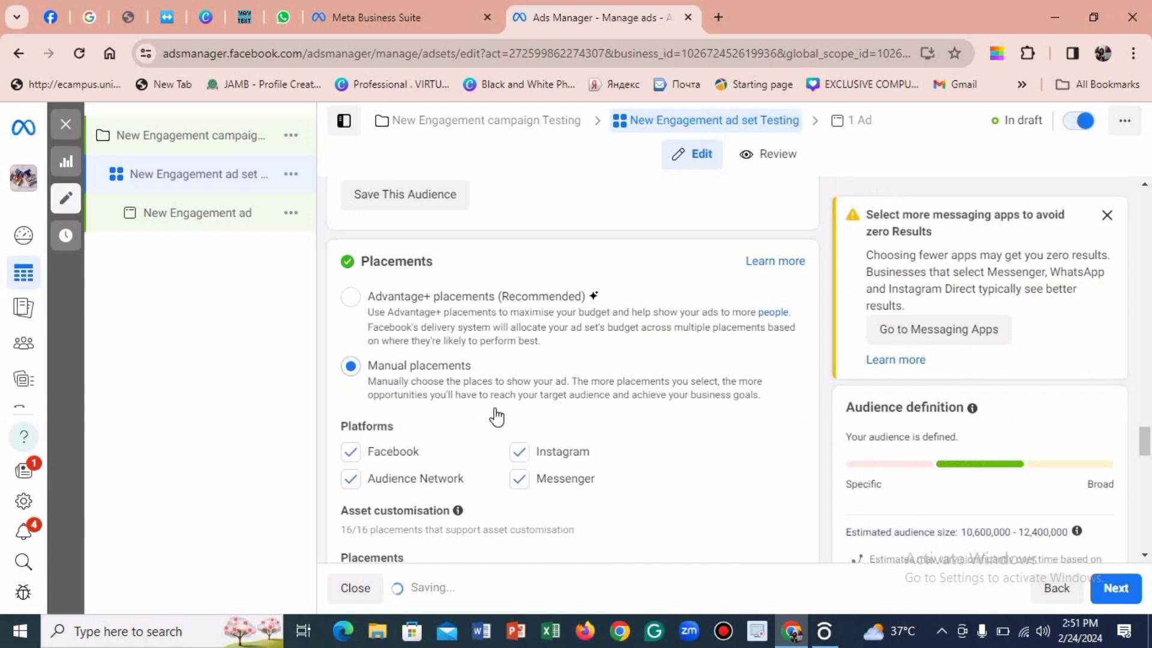
Step: Exclude the Audience Network and Messenger platforms from the manual placements
left_click_drag(1144, 449, 1142, 465)
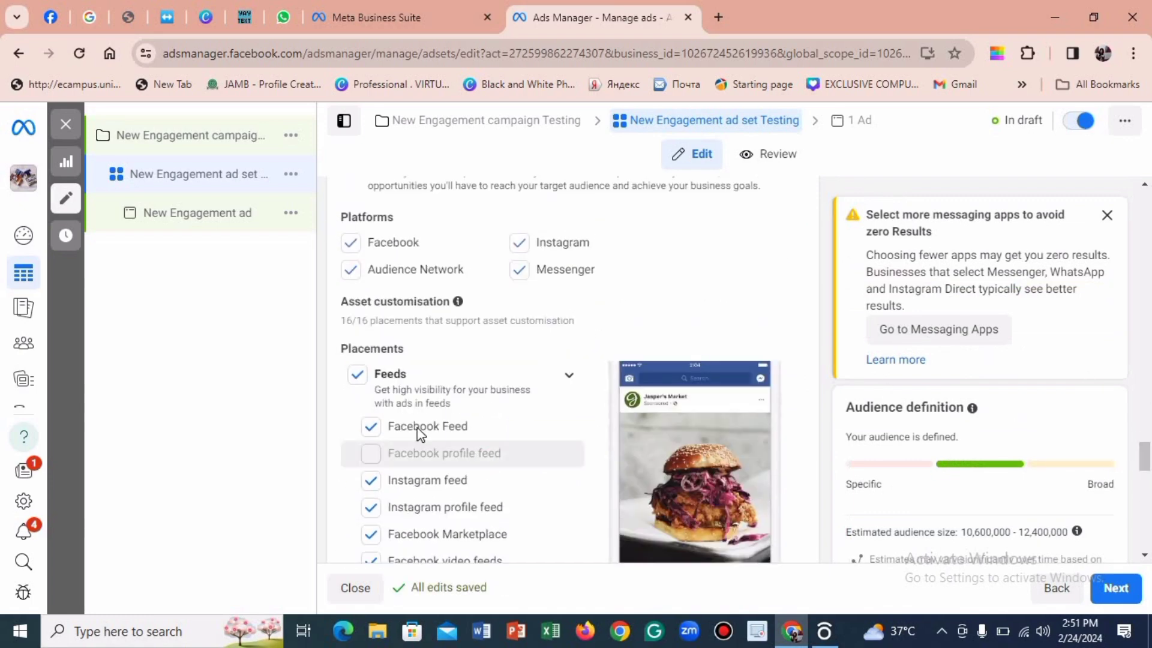
left_click(353, 271)
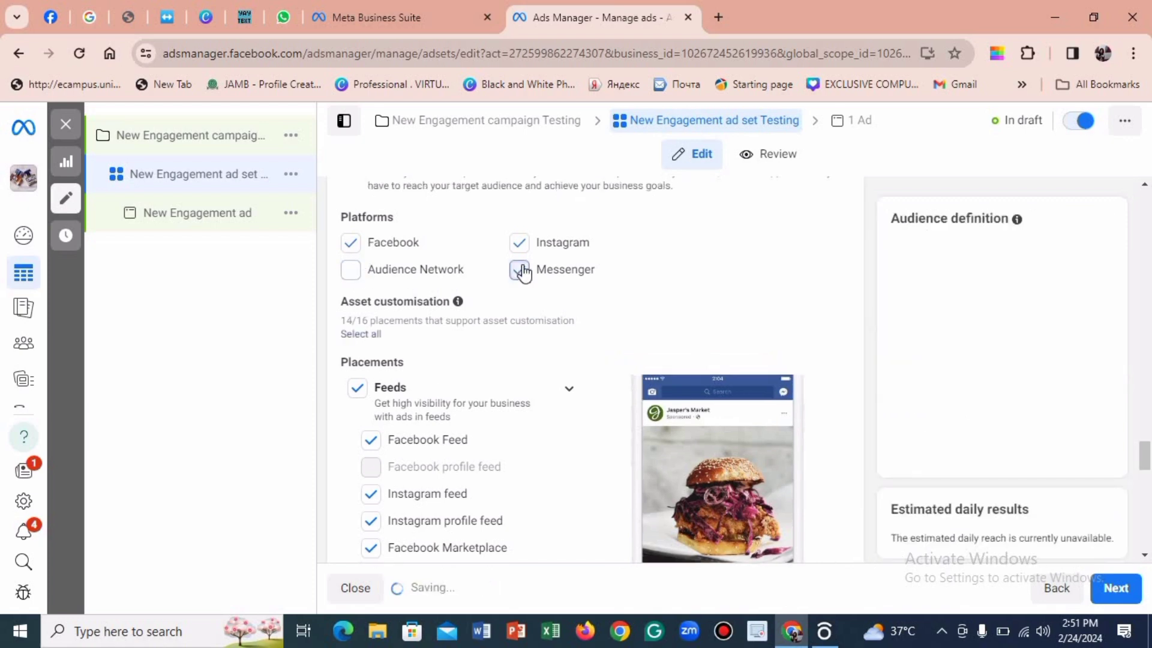
left_click(551, 277)
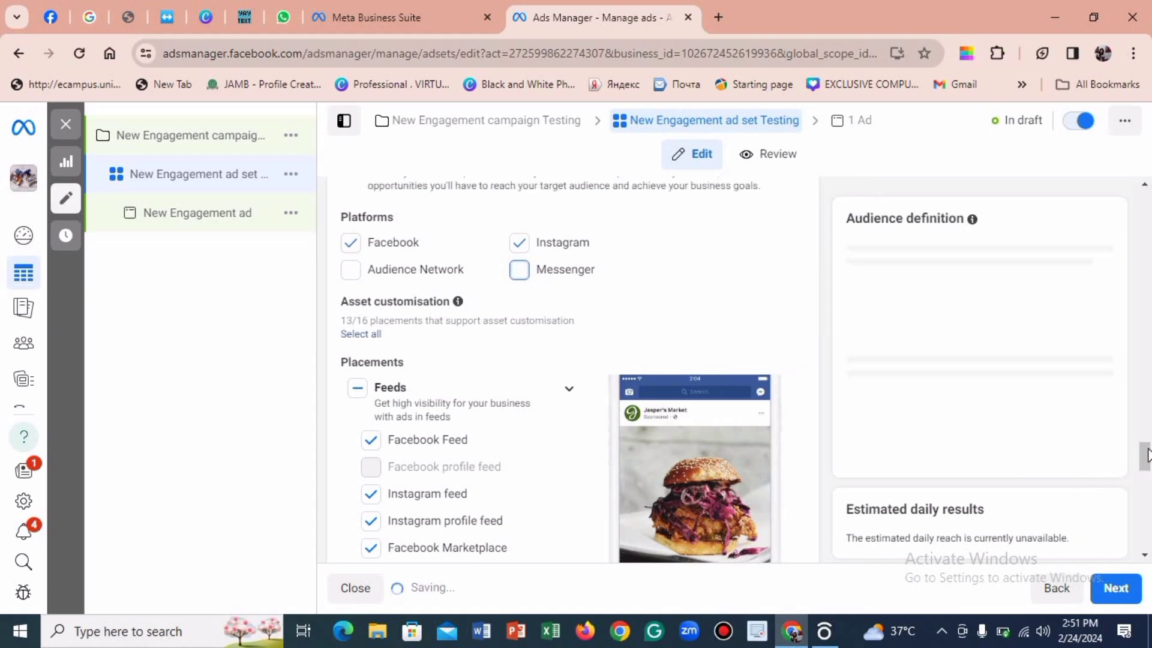
Step: Review the individual manual placements through Apps and sites and continue to the ad's settings
scroll(1145, 457, "down", 3)
left_click_drag(1144, 450, 1145, 465)
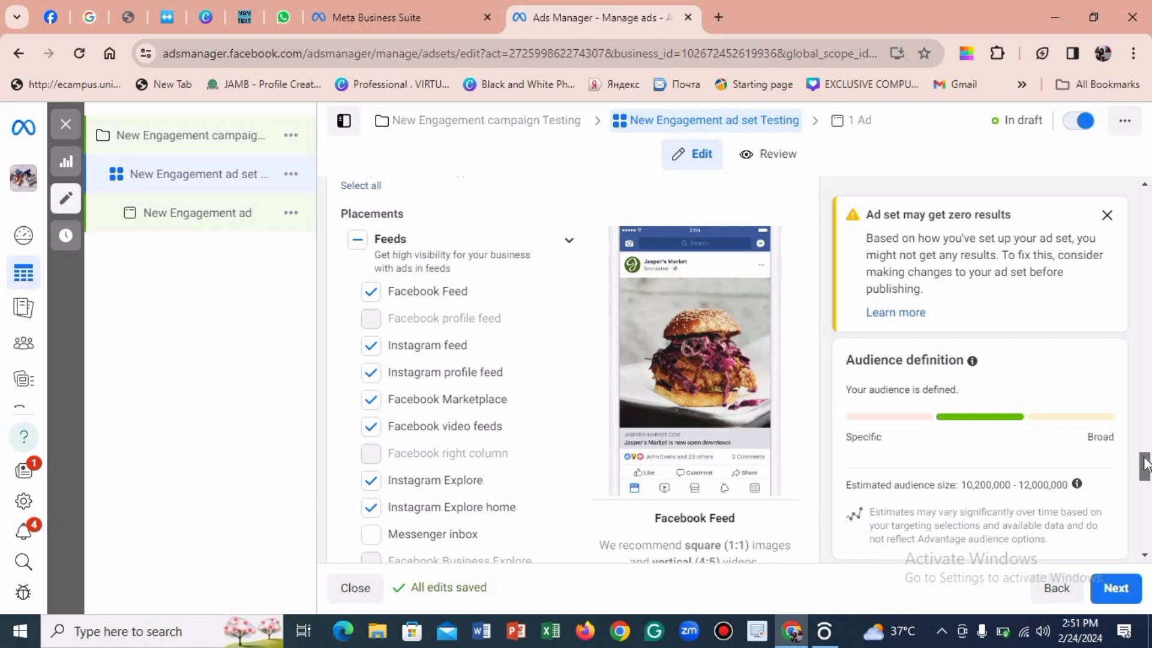
left_click_drag(1144, 463, 1145, 468)
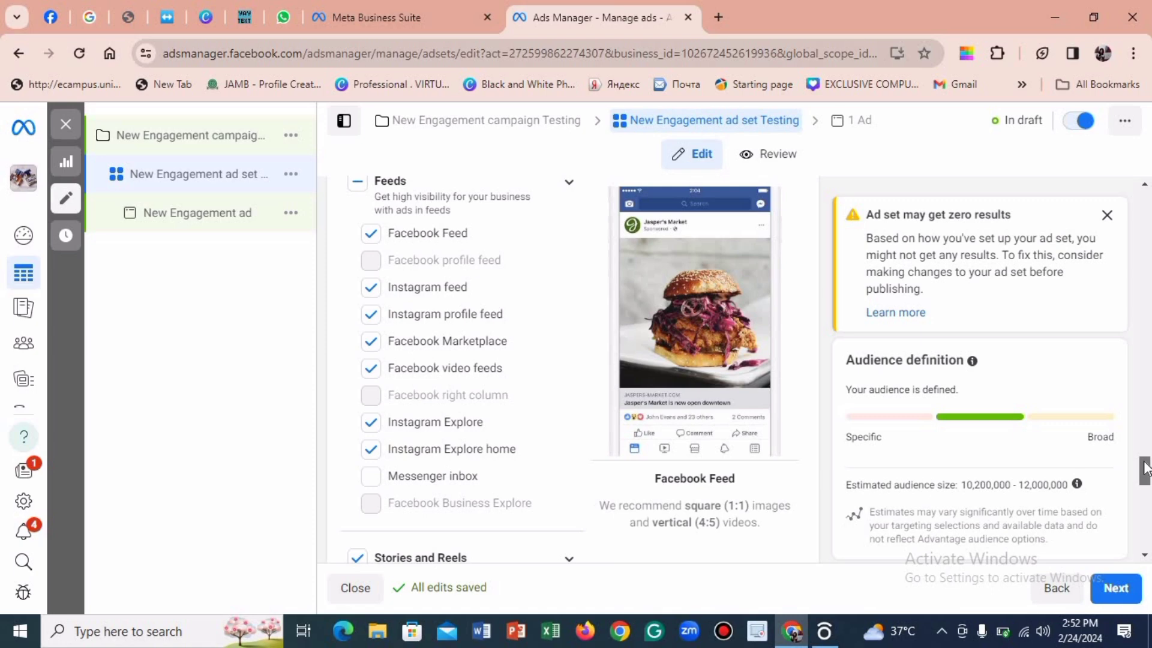
left_click_drag(1144, 468, 1147, 564)
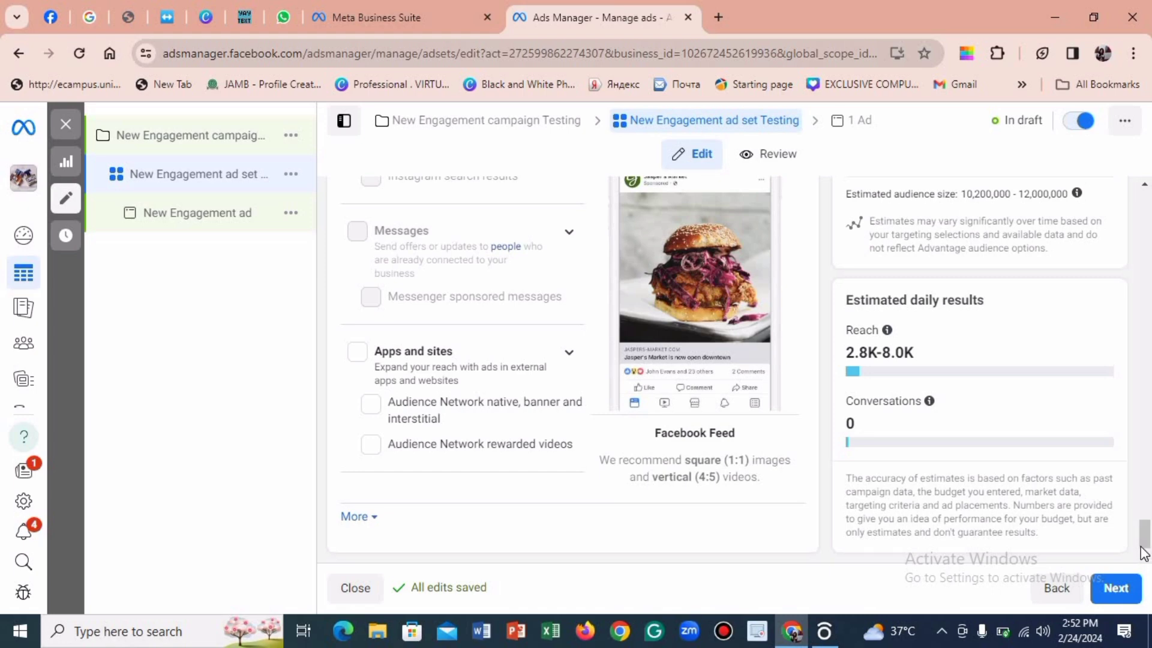
left_click(1117, 589)
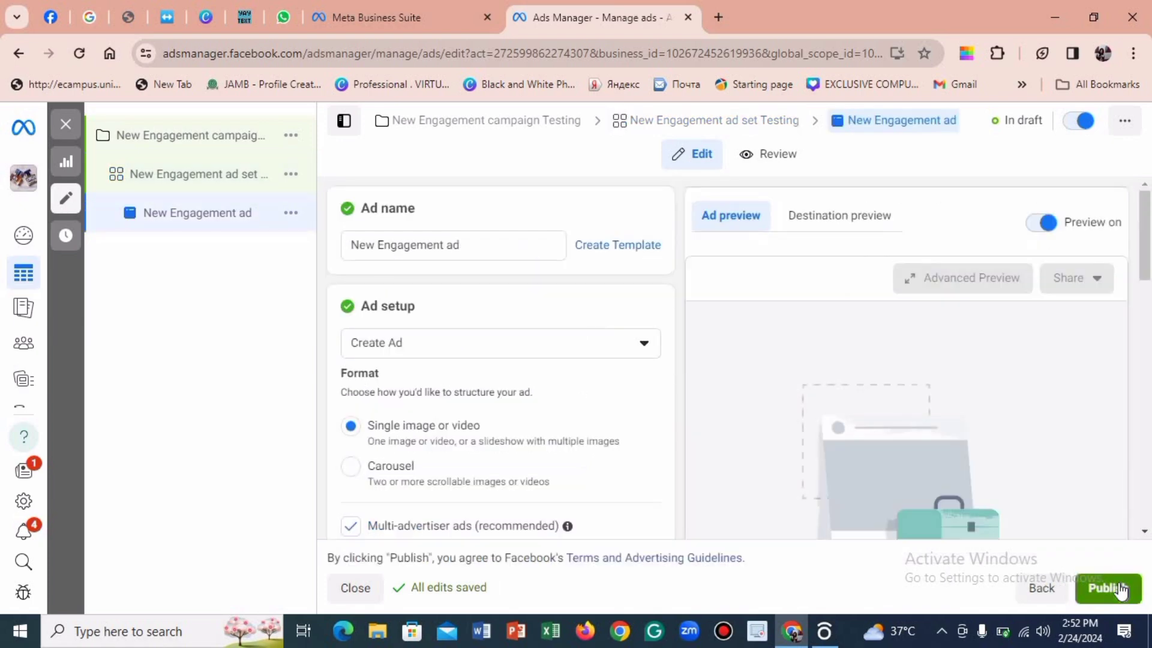
Step: Rename the ad as "New Engagement ad Testing"
left_click(511, 245)
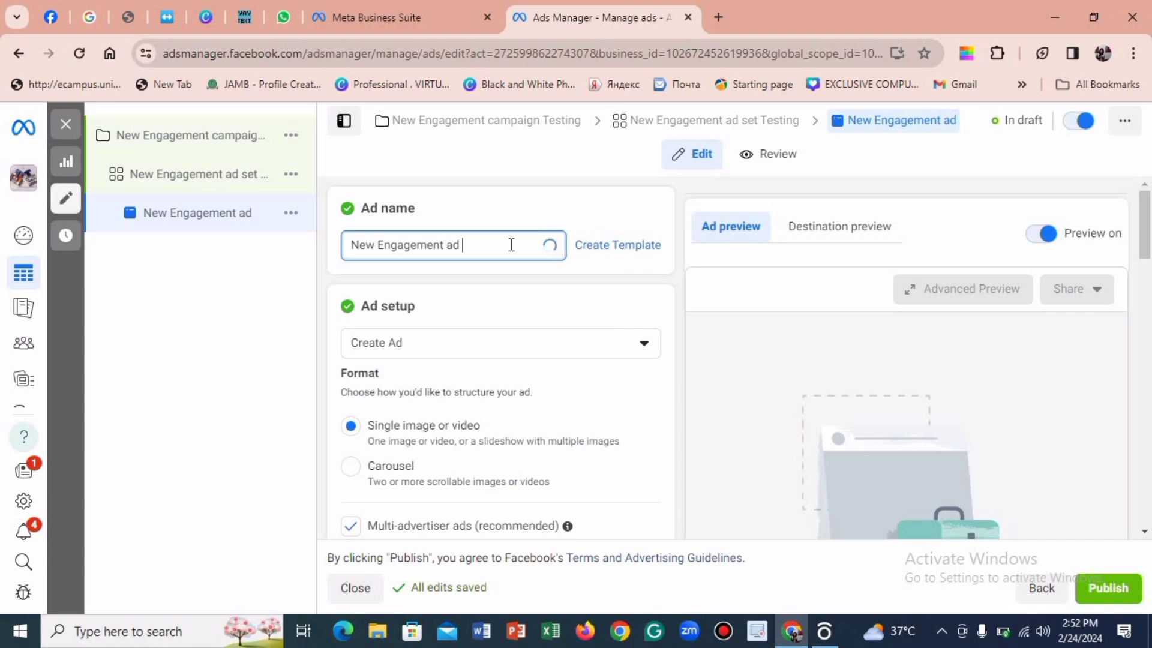
type("Test")
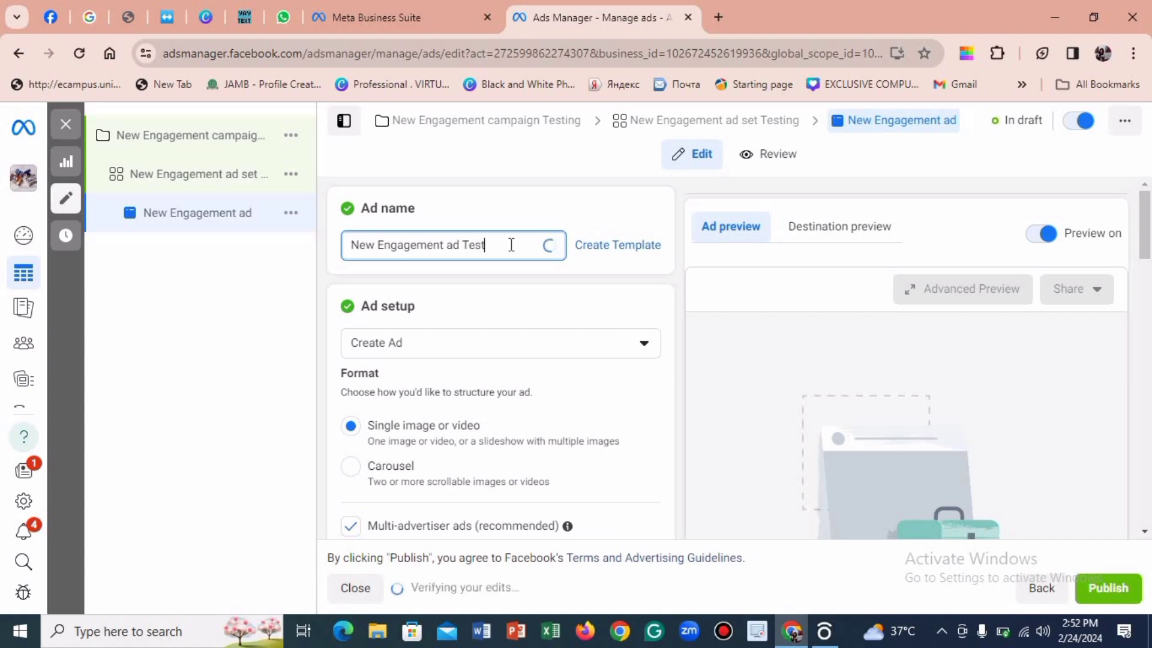
type("ing")
Step: Examine the ad setup choices Create Ad and Use existing post, leaving Create Ad selected
left_click_drag(1148, 227, 1149, 250)
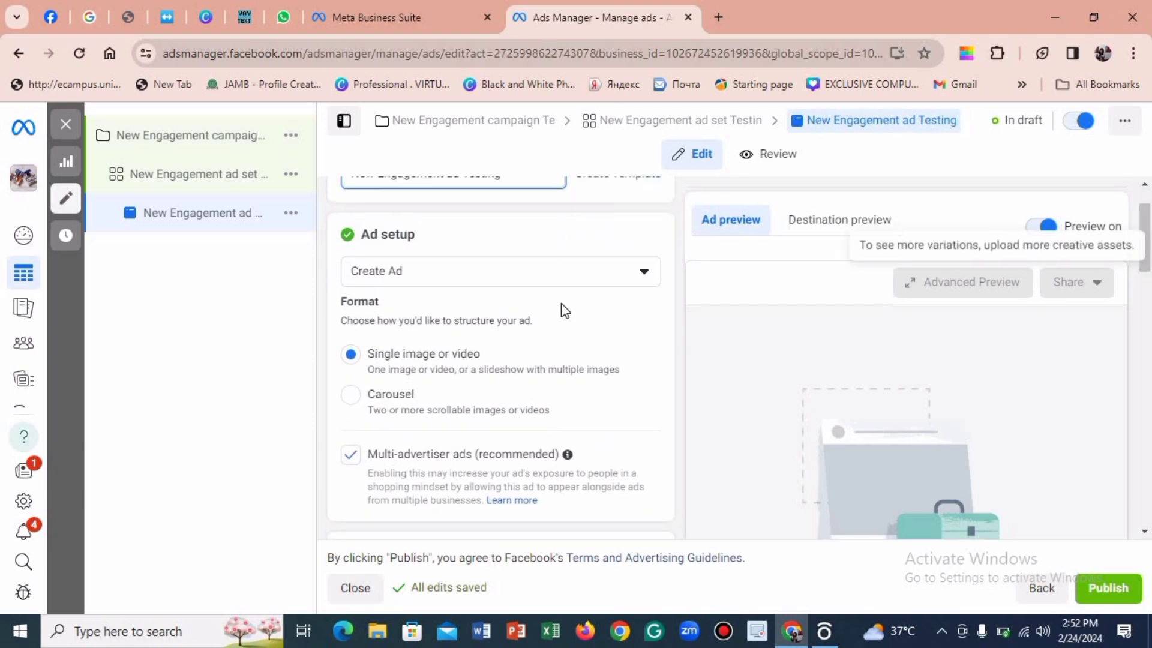
left_click(548, 287)
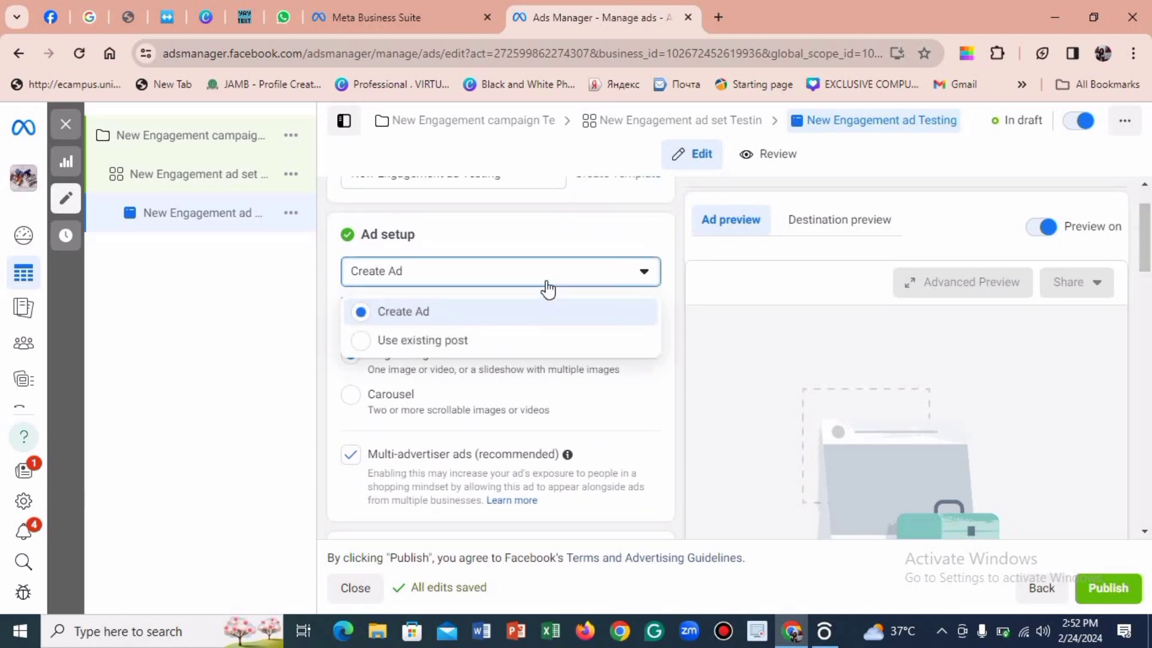
left_click(547, 282)
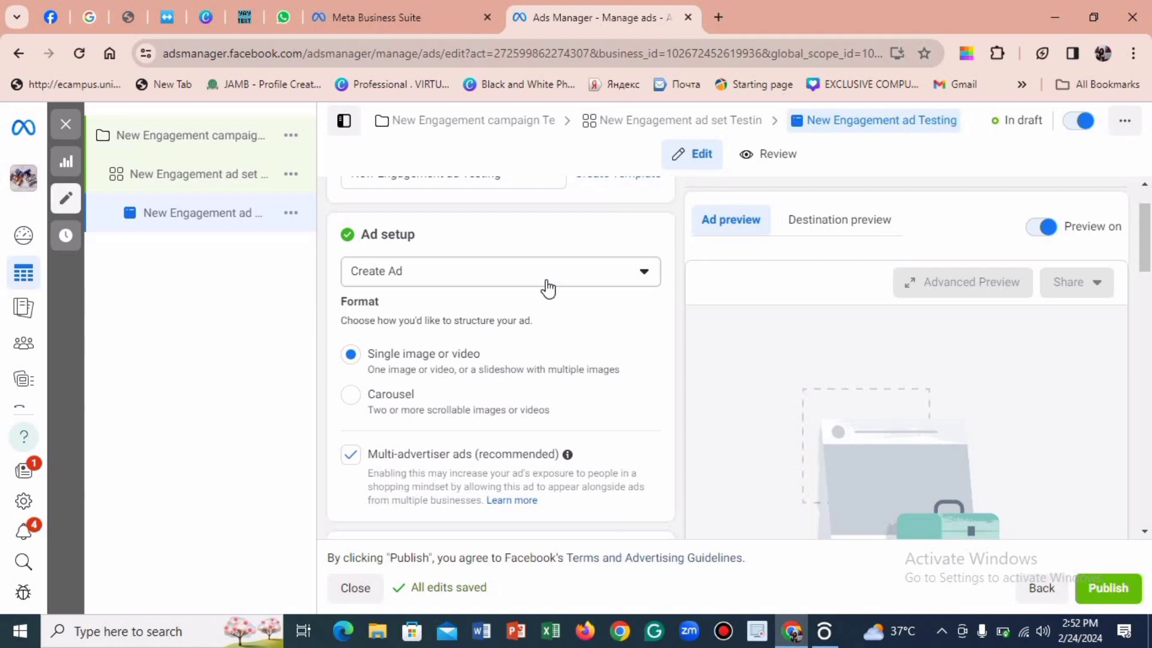
right_click(547, 282)
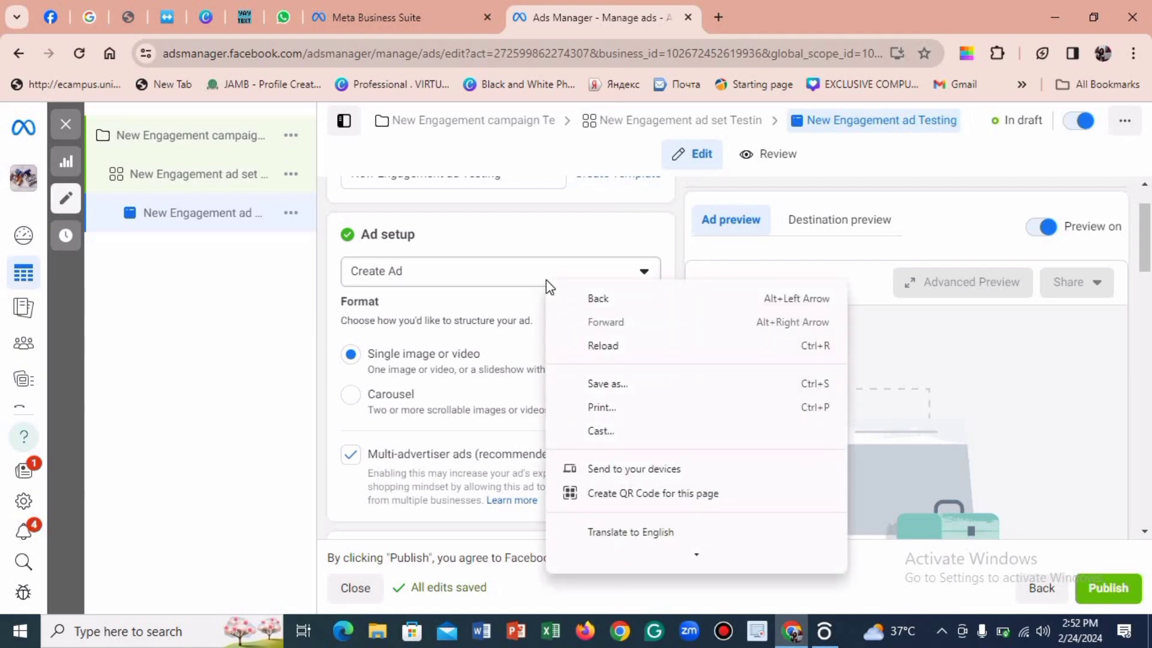
left_click(487, 281)
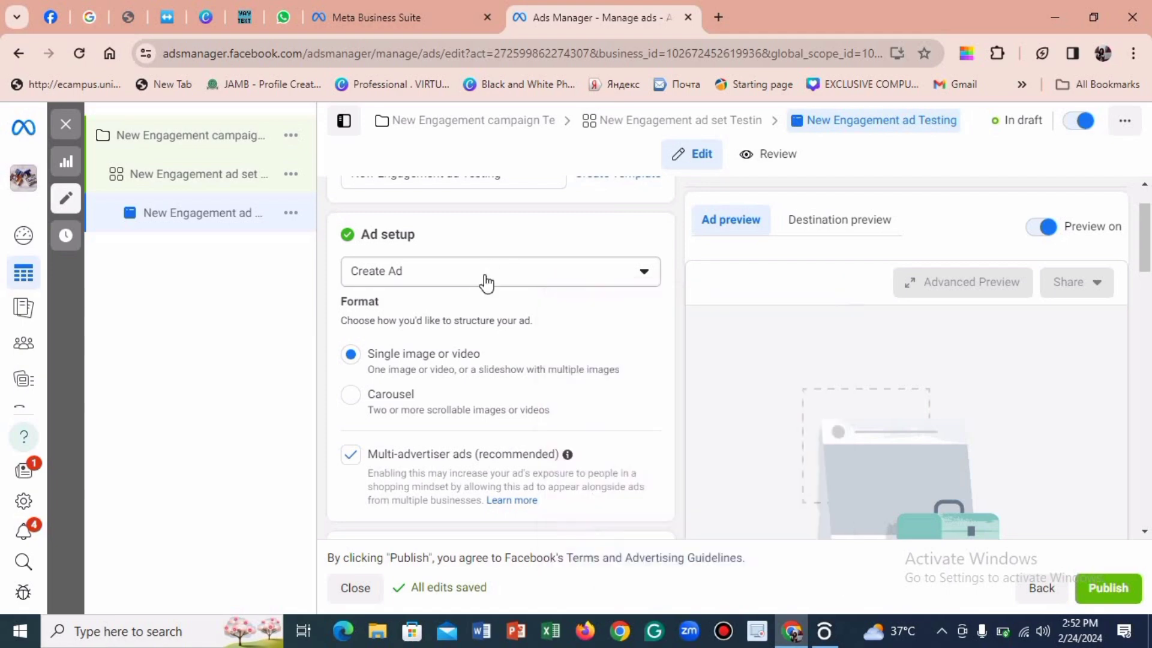
left_click(486, 282)
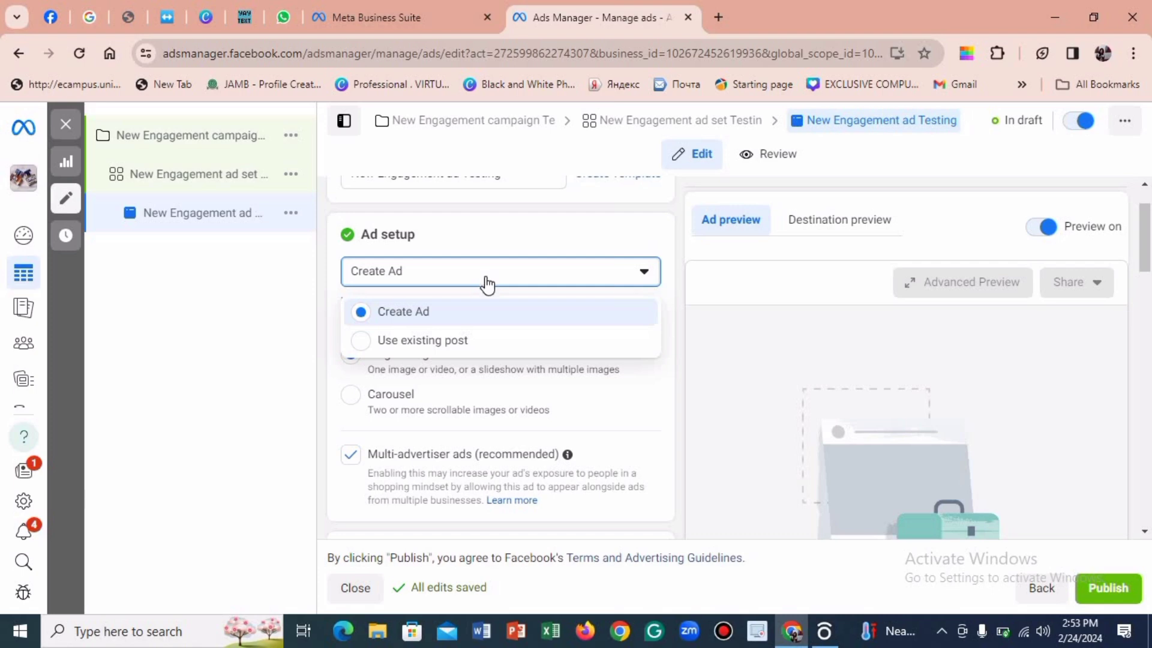
left_click(728, 373)
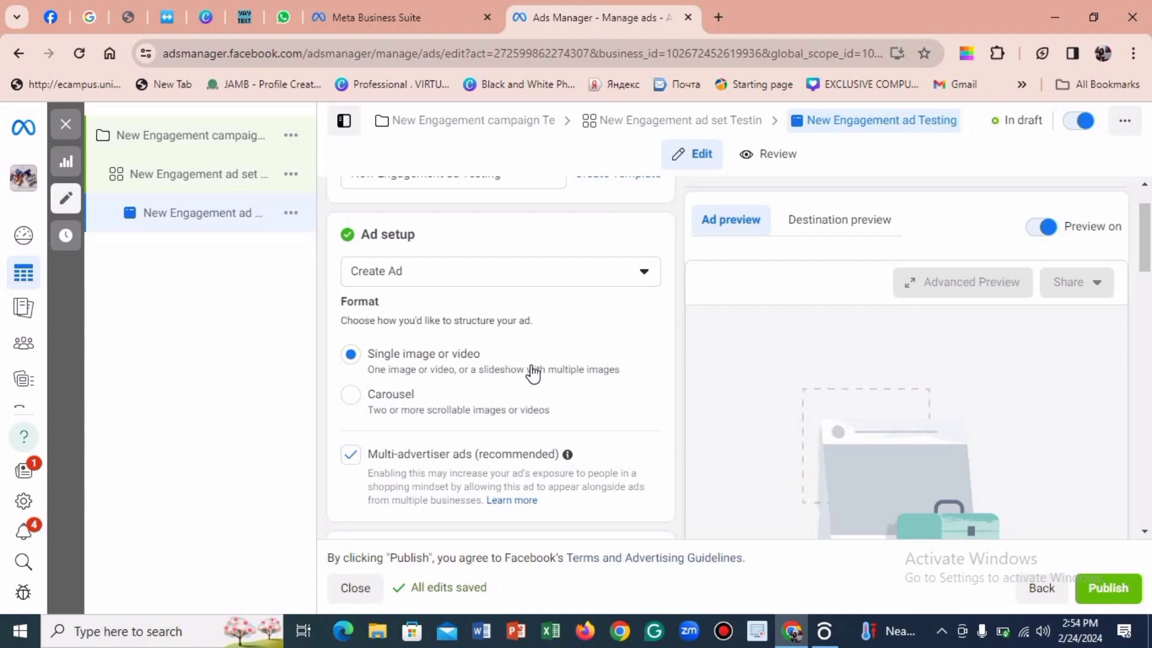
Step: Add the first account image, the "Become a Facebook Ads Expert" photo.jpg, as the ad's media and proceed to its crop settings
left_click_drag(1148, 252, 1147, 279)
left_click_drag(1146, 279, 1141, 263)
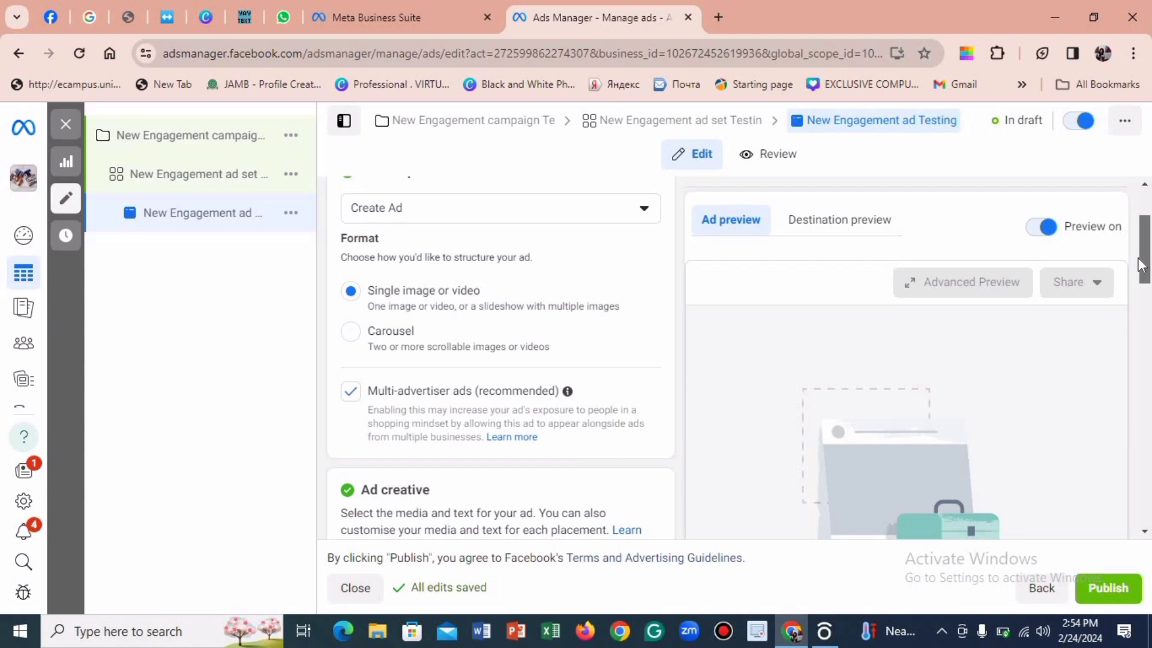
left_click_drag(1142, 265, 1141, 270)
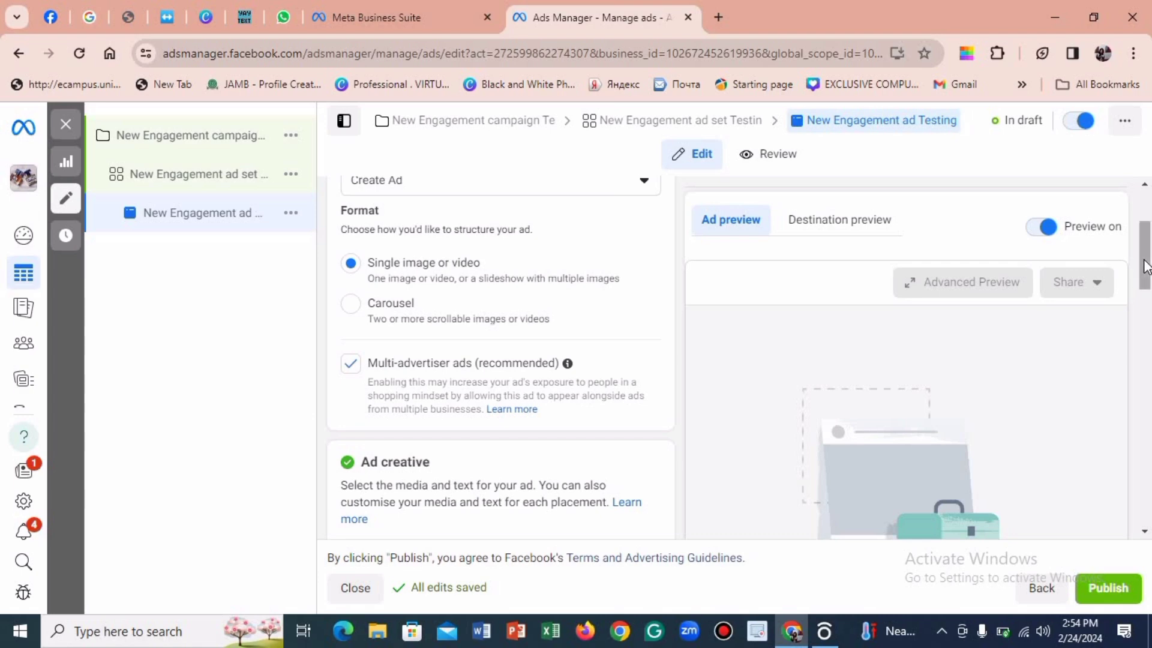
left_click_drag(1142, 271, 1144, 322)
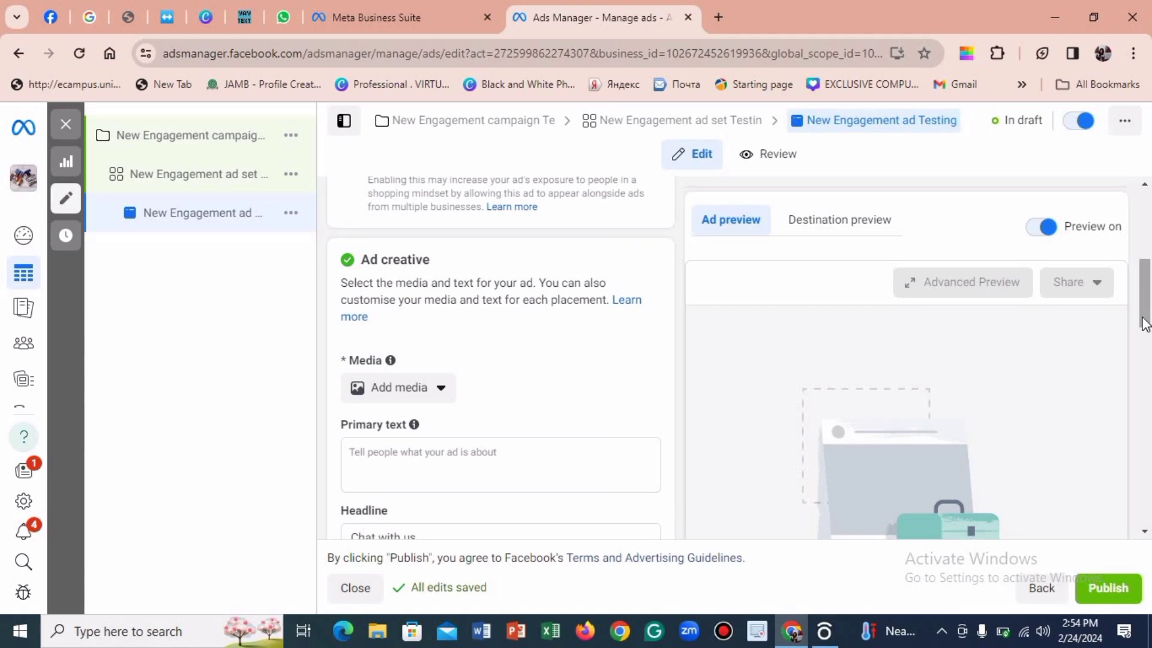
left_click(402, 390)
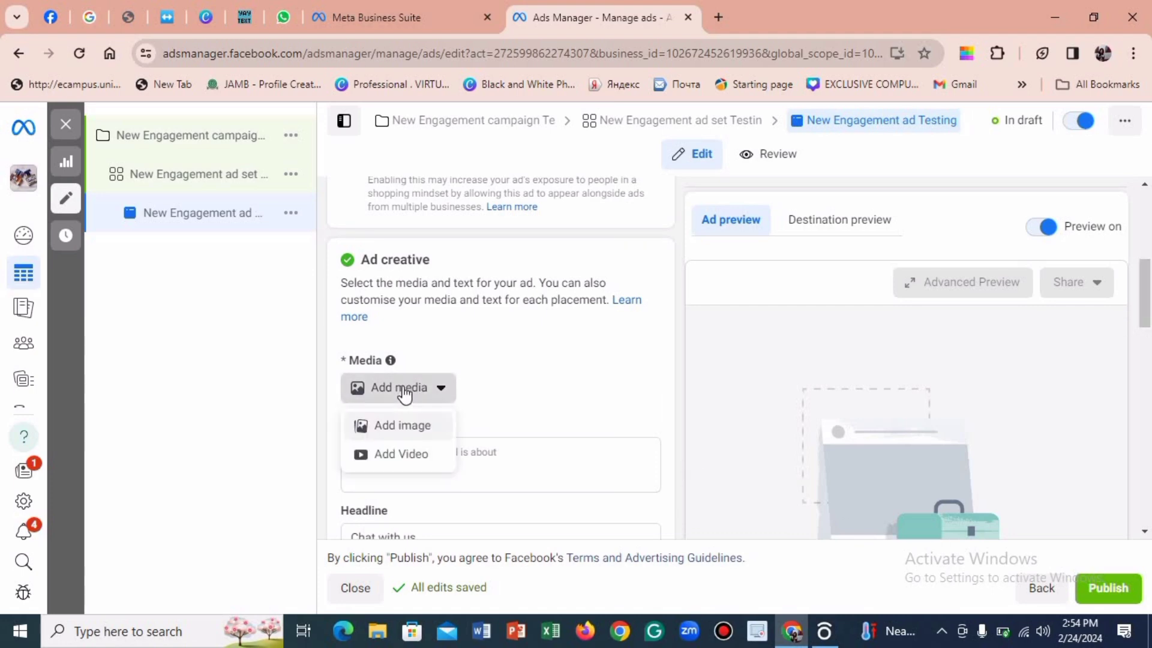
left_click(403, 426)
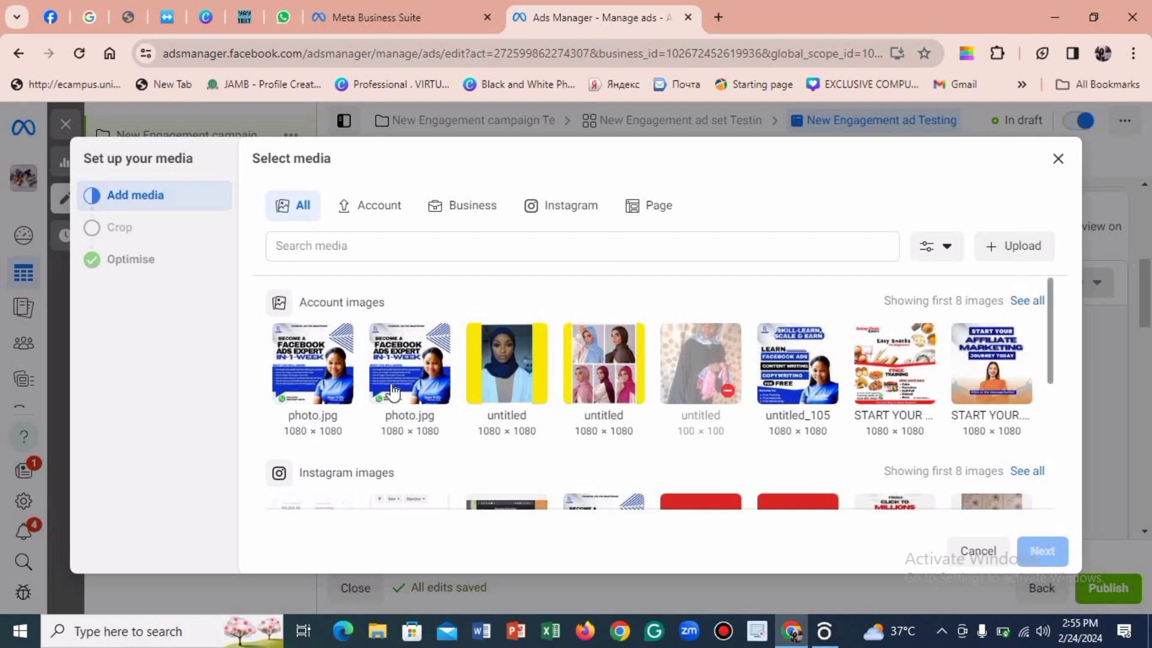
left_click(298, 379)
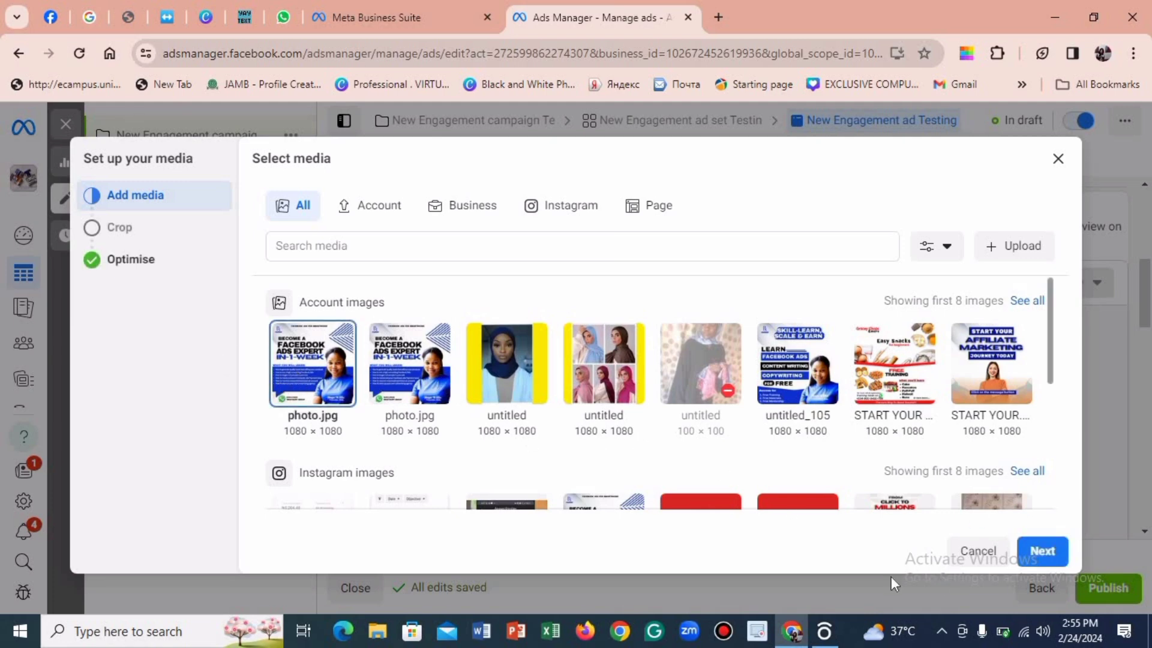
left_click(1028, 553)
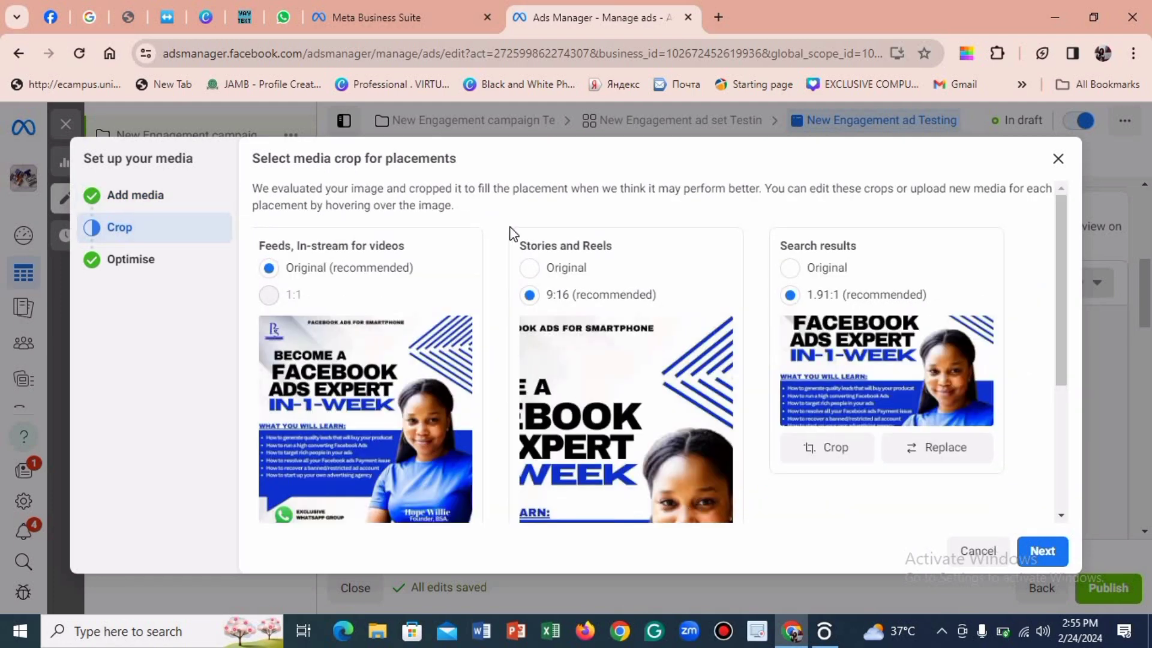
Step: Set the image crop to Original for both Stories and Reels and Search results, and continue to the optimisation settings
left_click(529, 268)
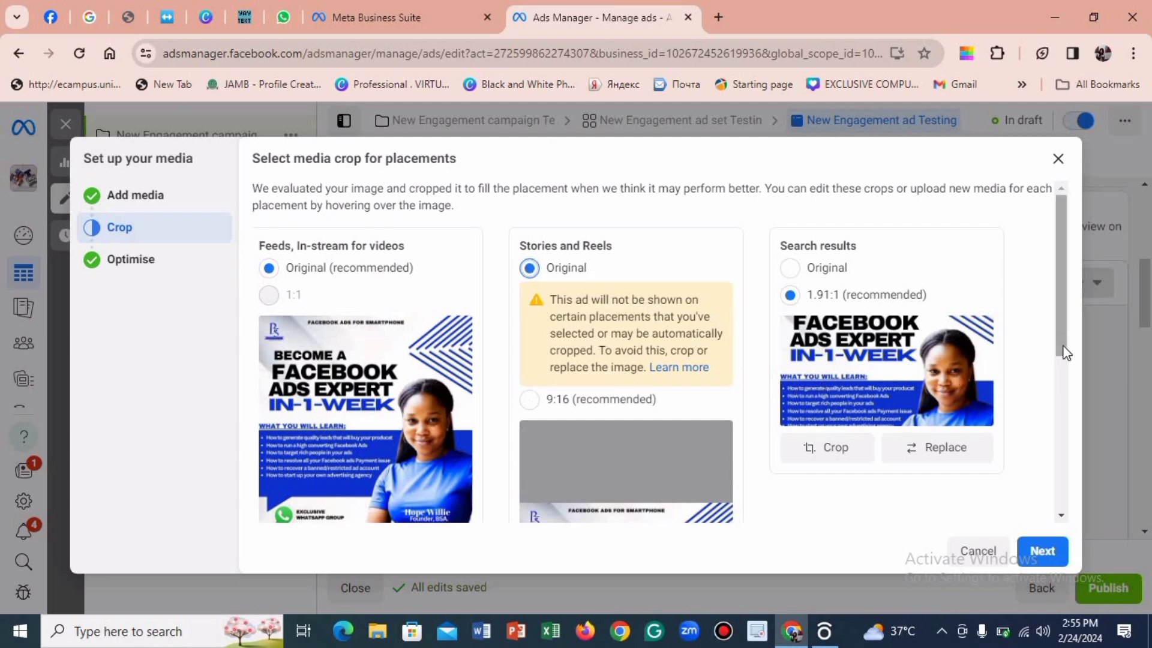
mouse_move(1059, 334)
left_mouse_down()
mouse_move(1063, 351)
mouse_move(1060, 328)
left_mouse_up()
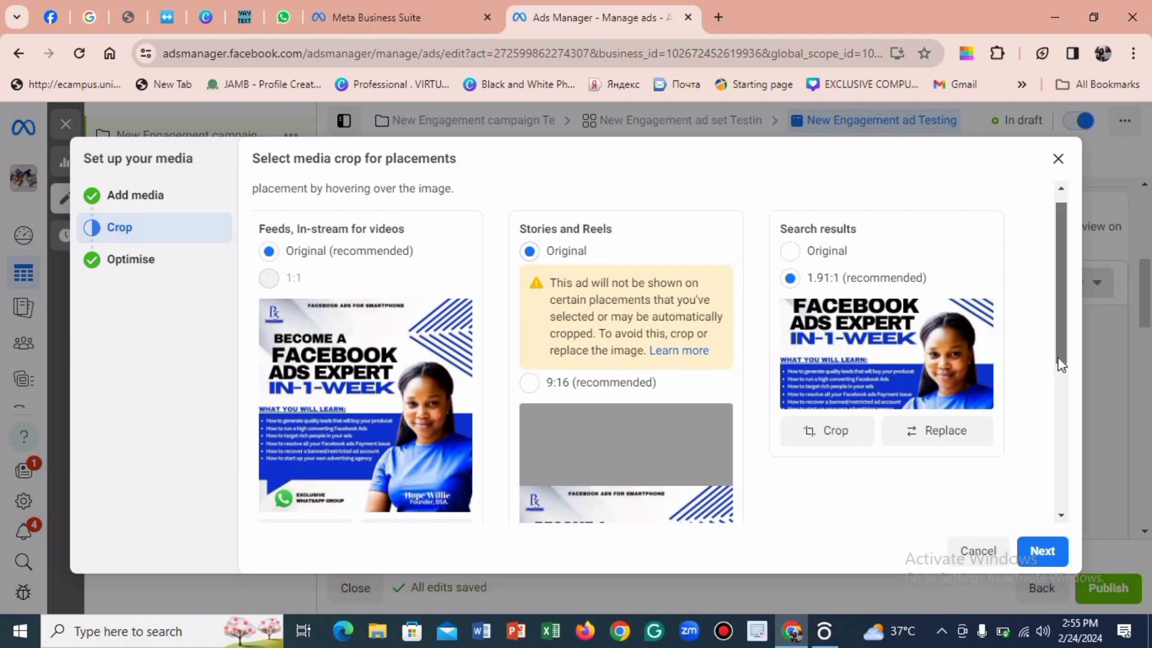
scroll(1056, 354, "down", 1)
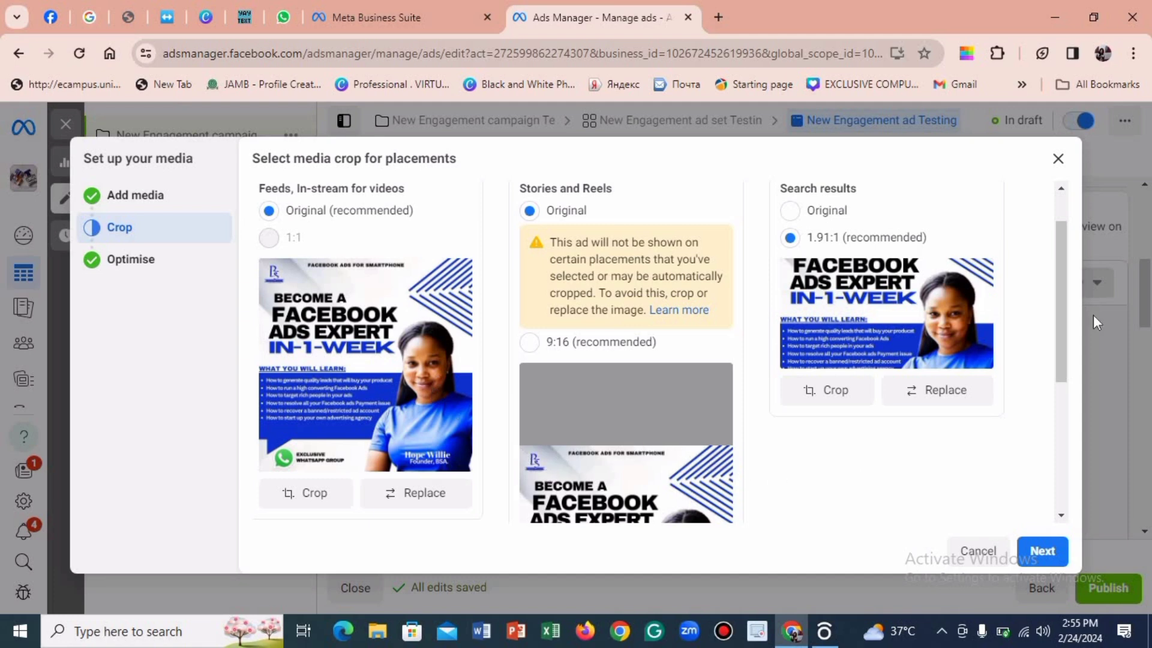
scroll(1059, 342, "down", 2)
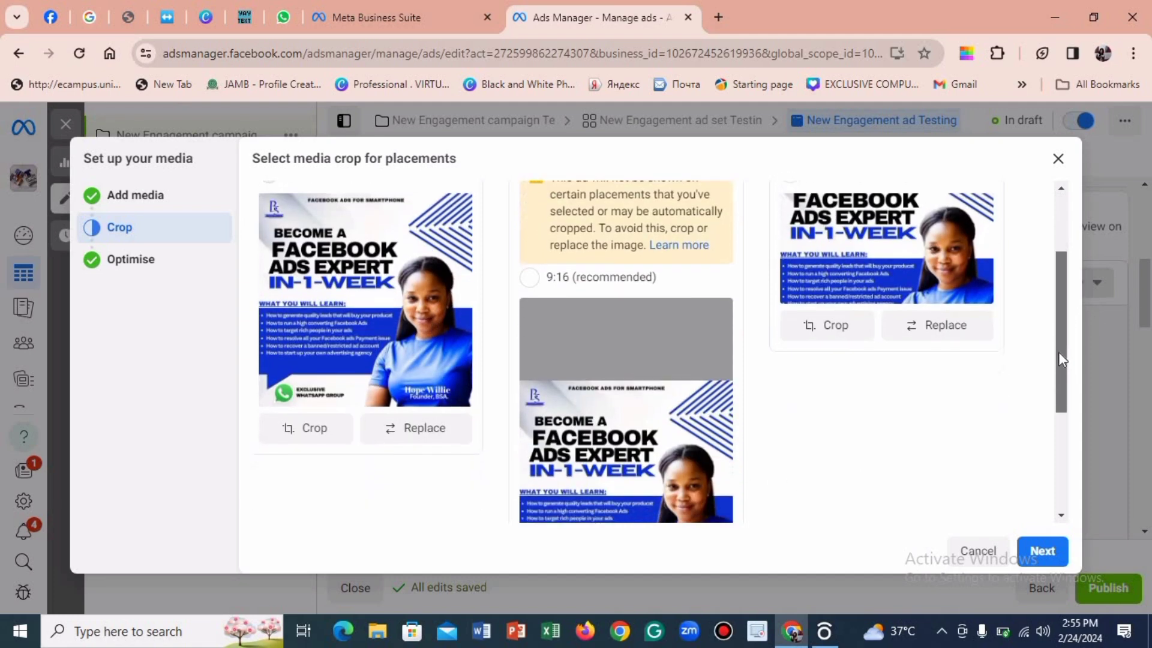
scroll(1057, 363, "up", 3)
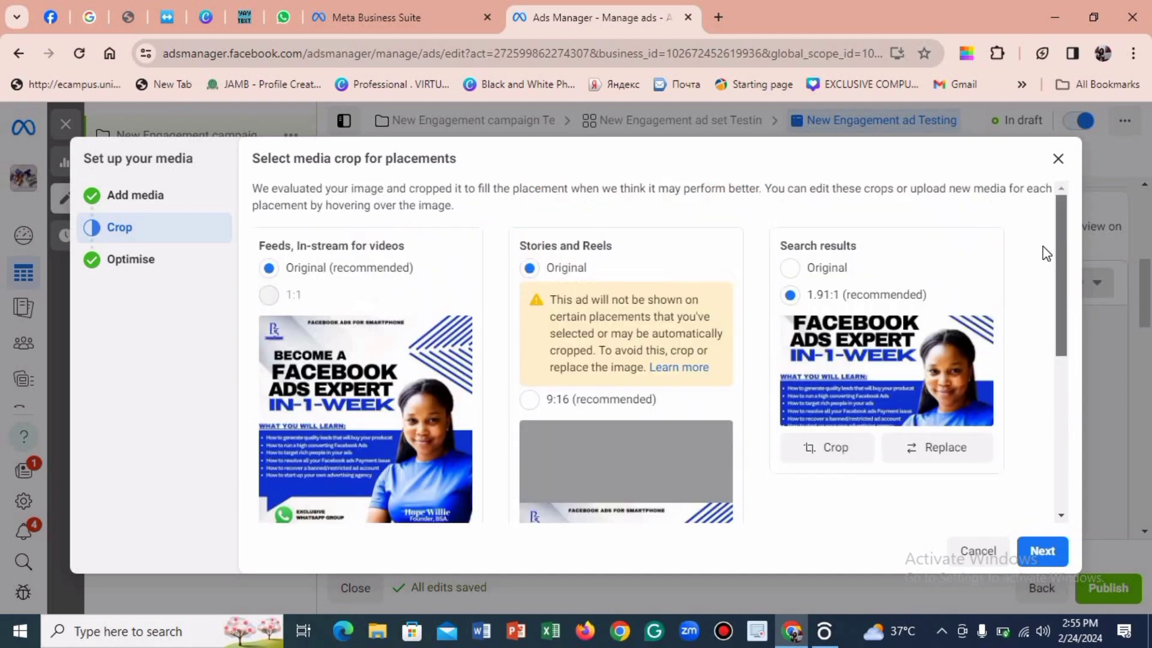
left_click(795, 268)
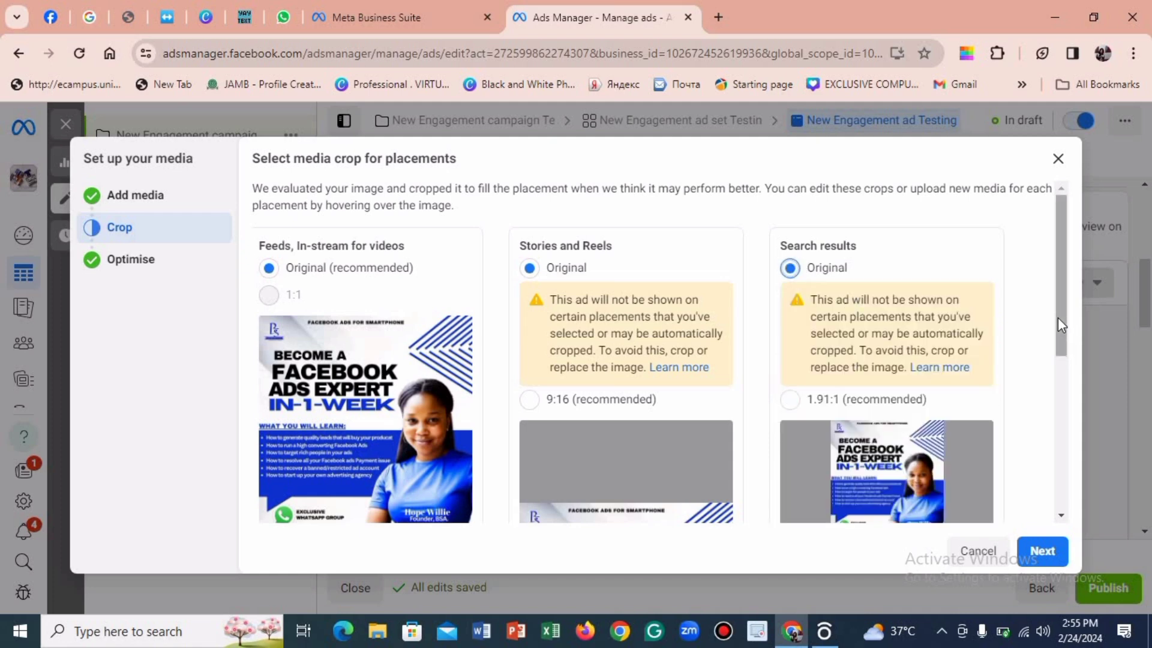
scroll(1056, 360, "down", 1)
scroll(1053, 399, "down", 3)
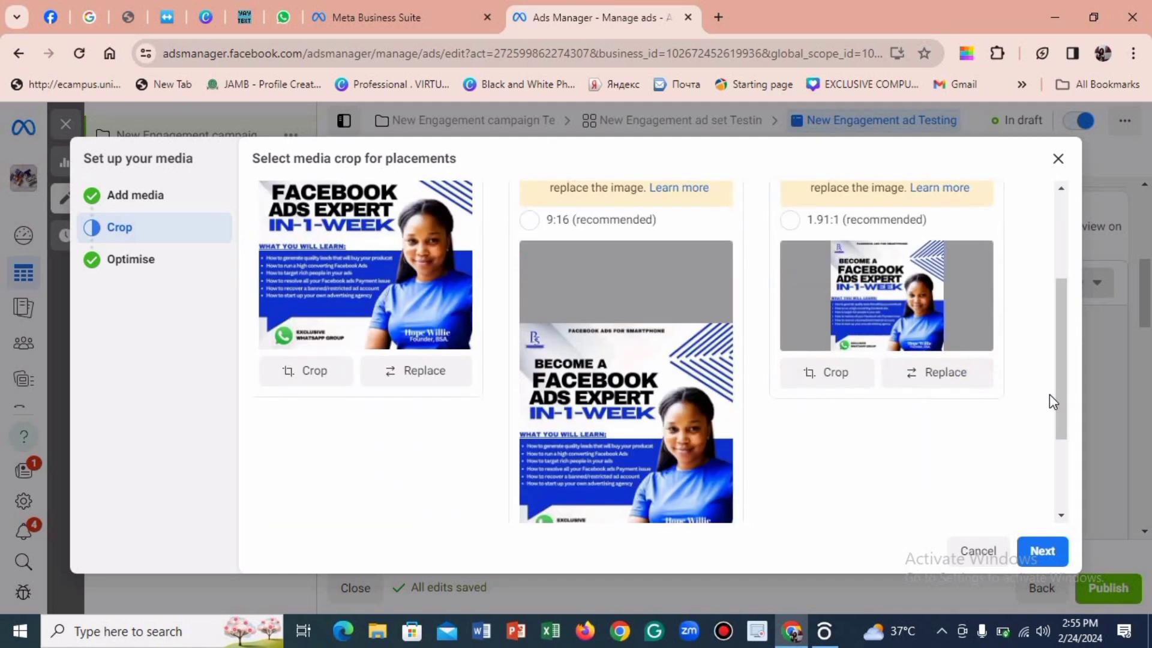
left_click(1040, 555)
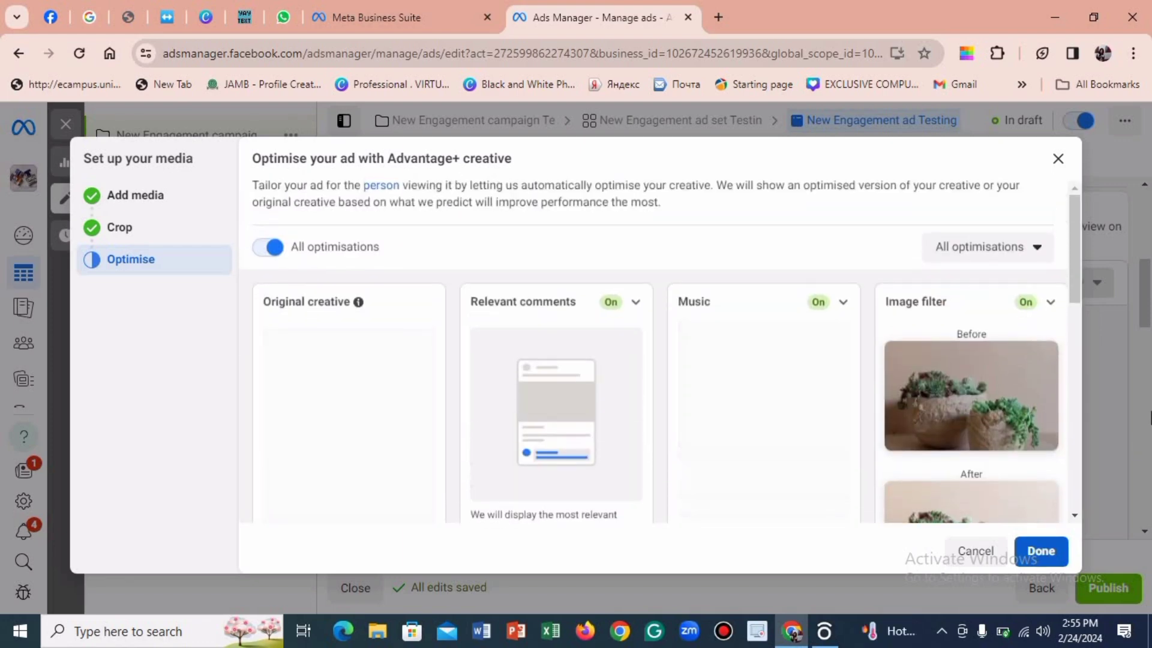
Step: Review the Advantage+ creative optimisations and complete the media setup with all optimisations left on
scroll(1077, 311, "down", 1)
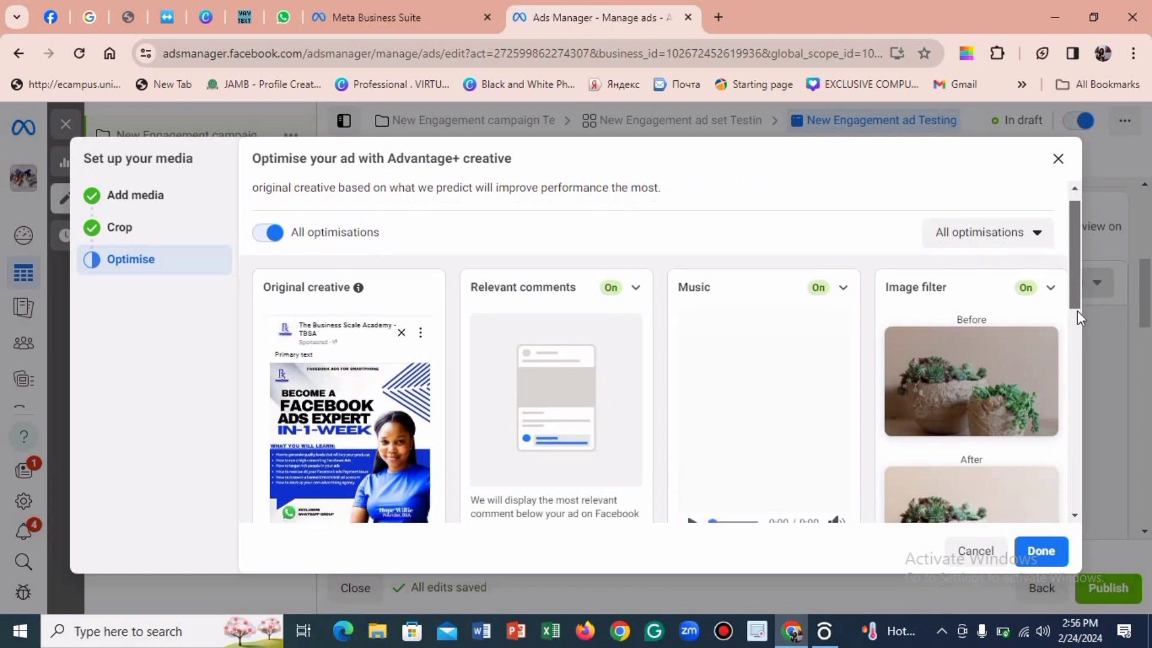
scroll(1074, 336, "down", 4)
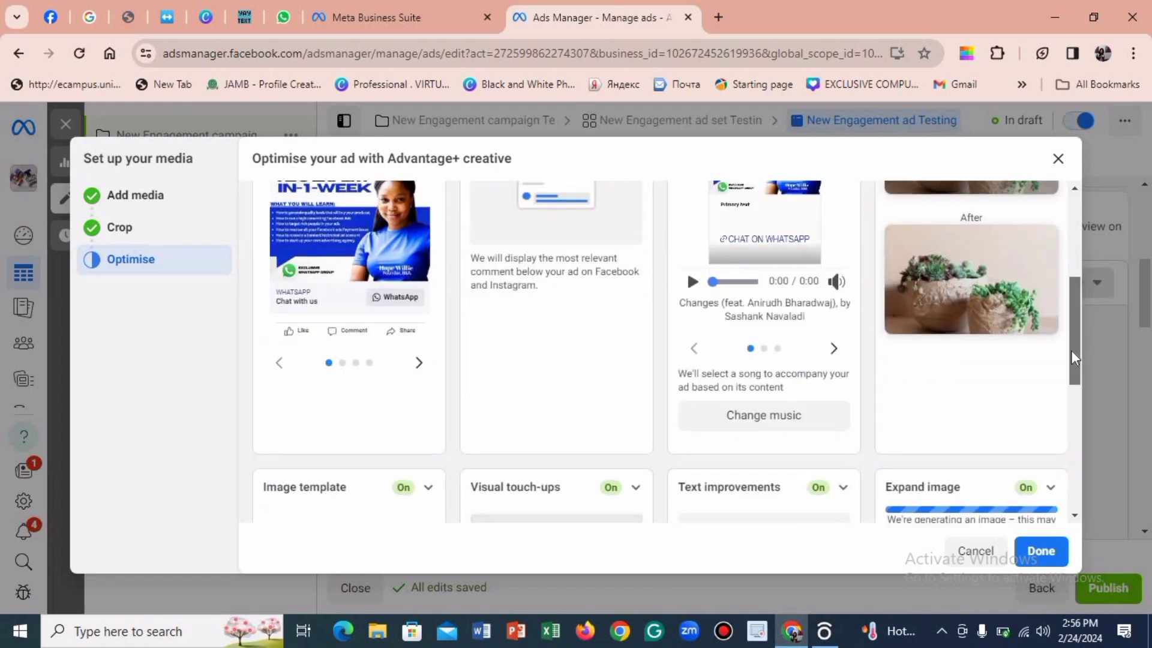
scroll(1071, 359, "down", 2)
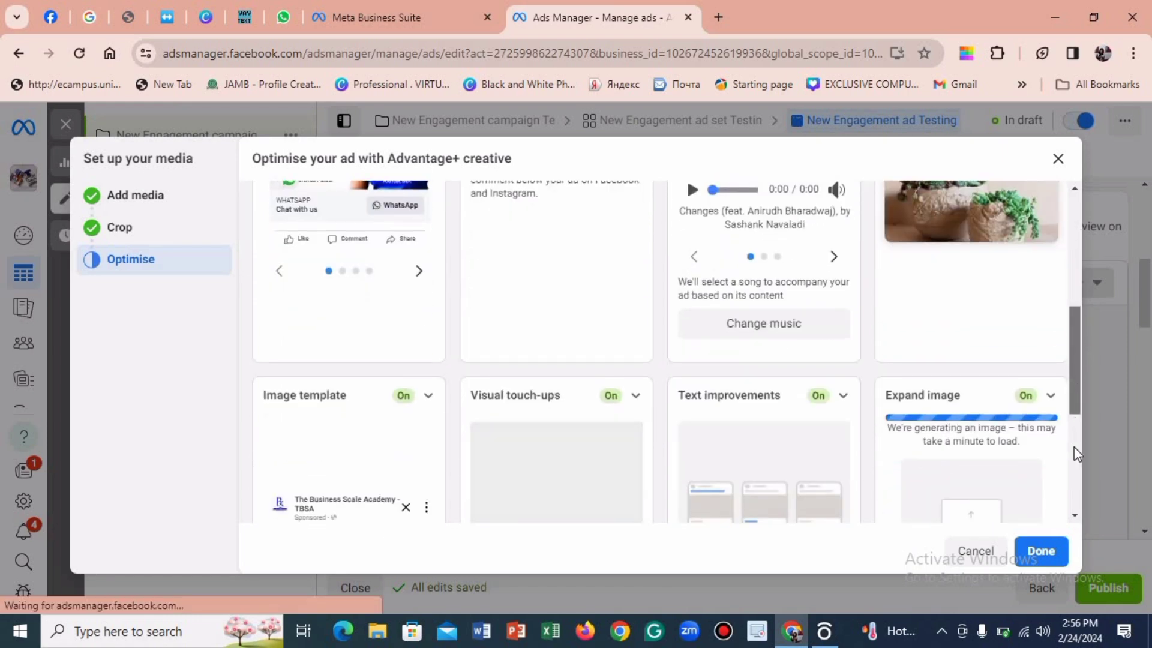
scroll(1074, 449, "down", 5)
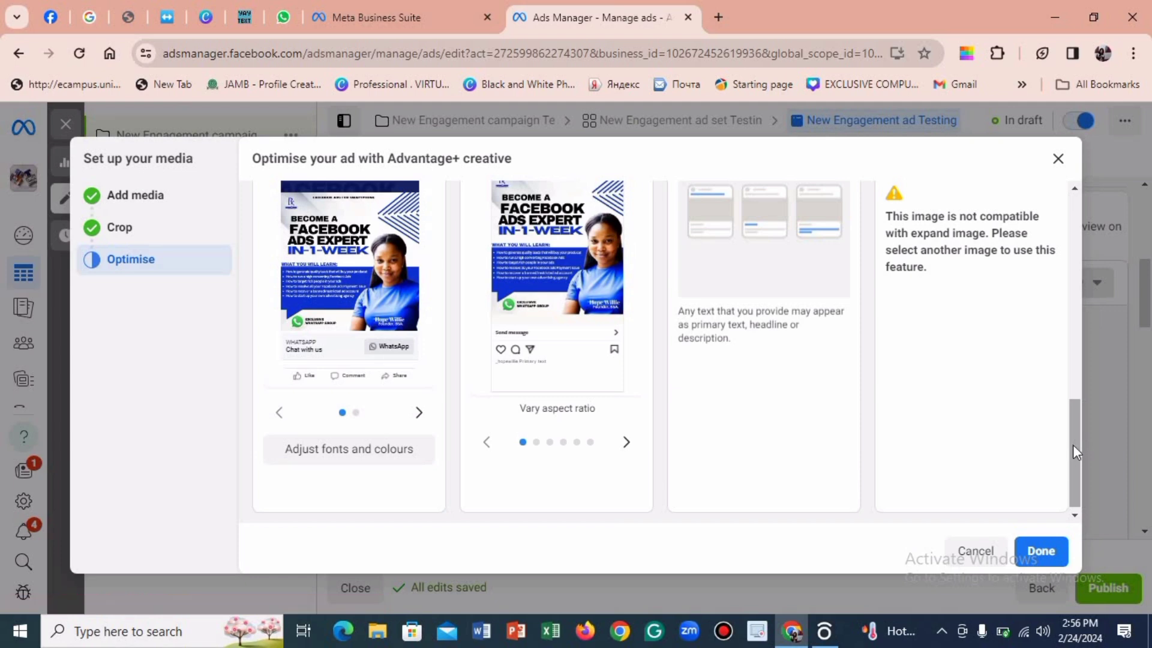
left_click(1043, 561)
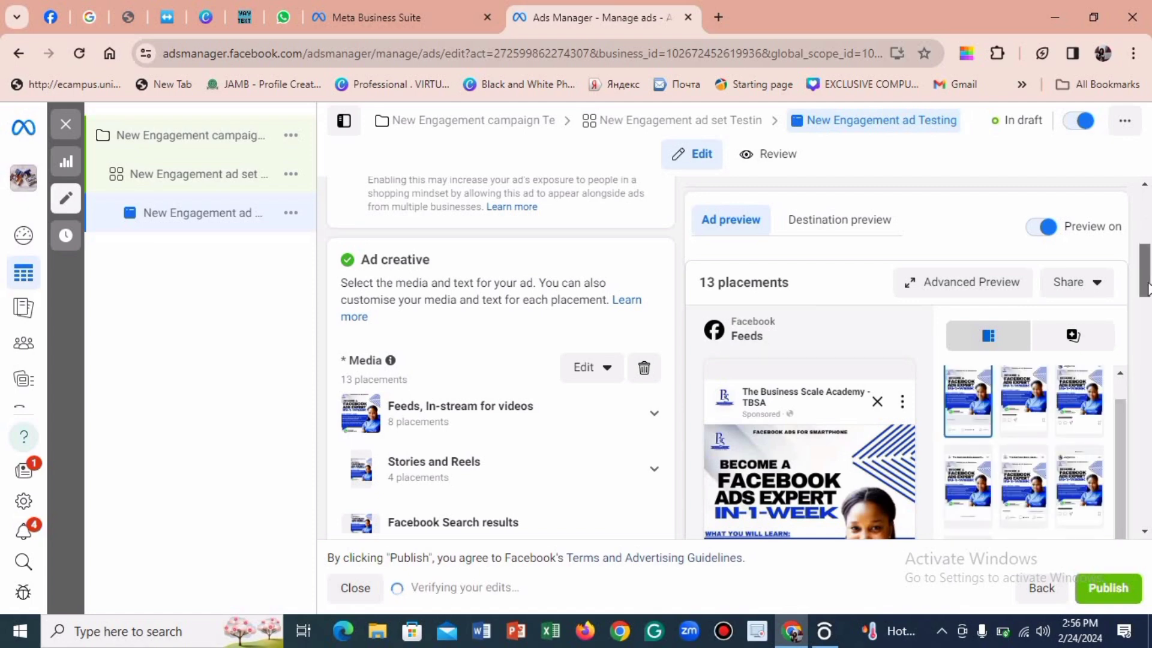
Step: Switch to Word, open the recent document "Ad copy SLSE" and copy its entire text
scroll(1144, 252, "down", 2)
scroll(1144, 252, "up", 6)
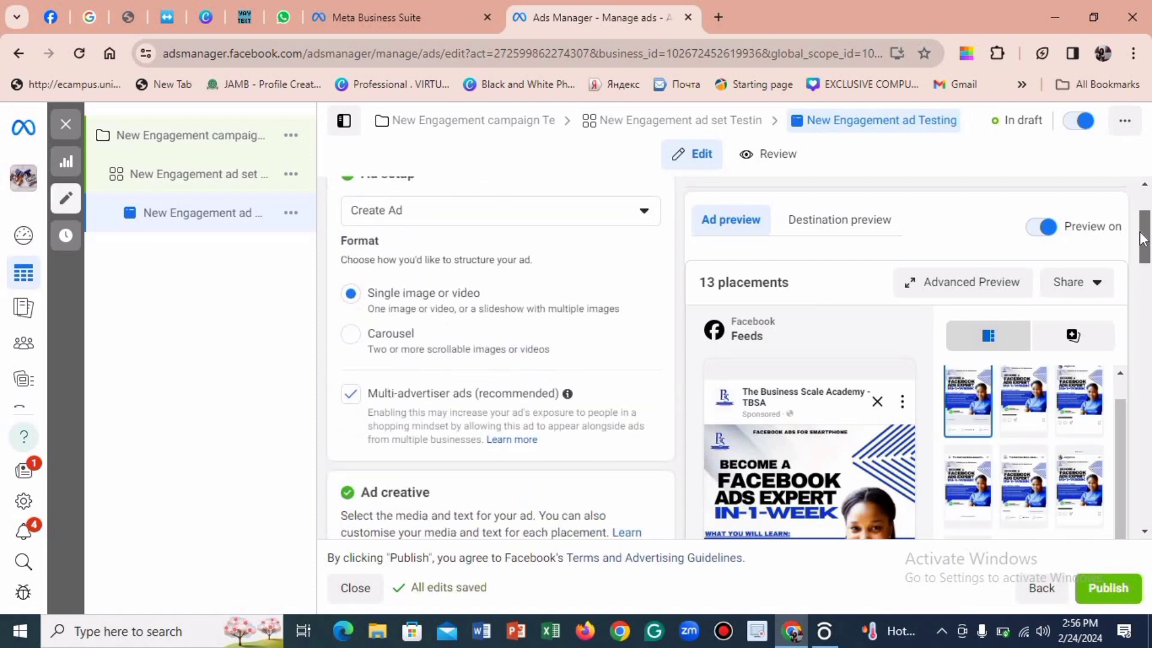
left_click_drag(1144, 246, 1146, 356)
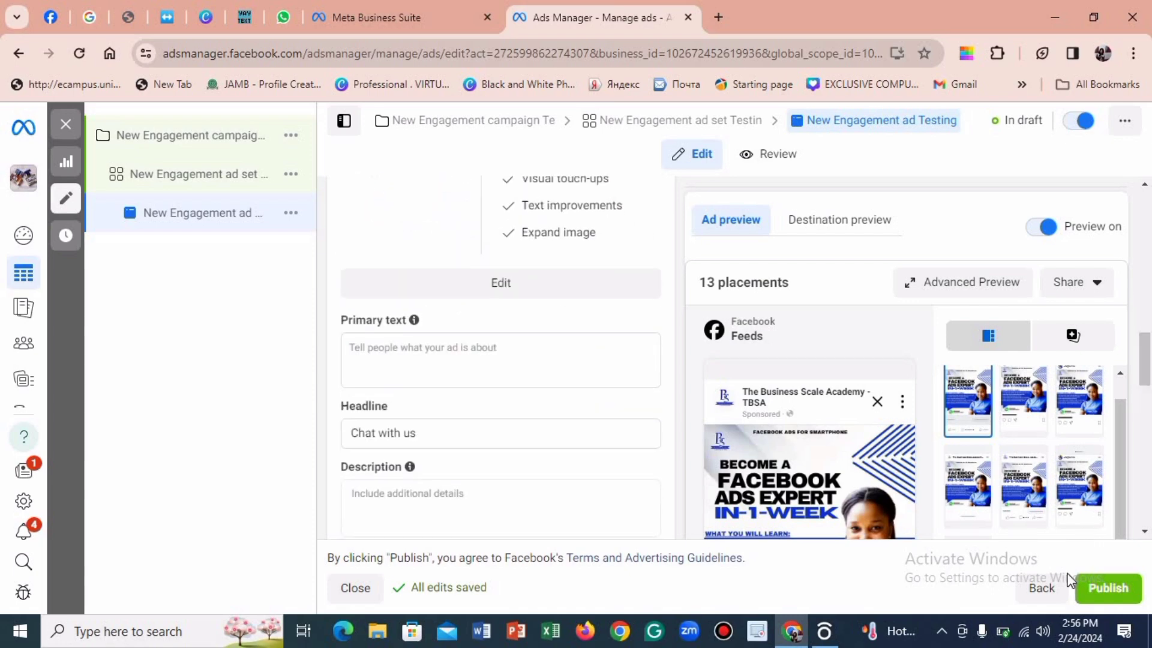
left_click(485, 634)
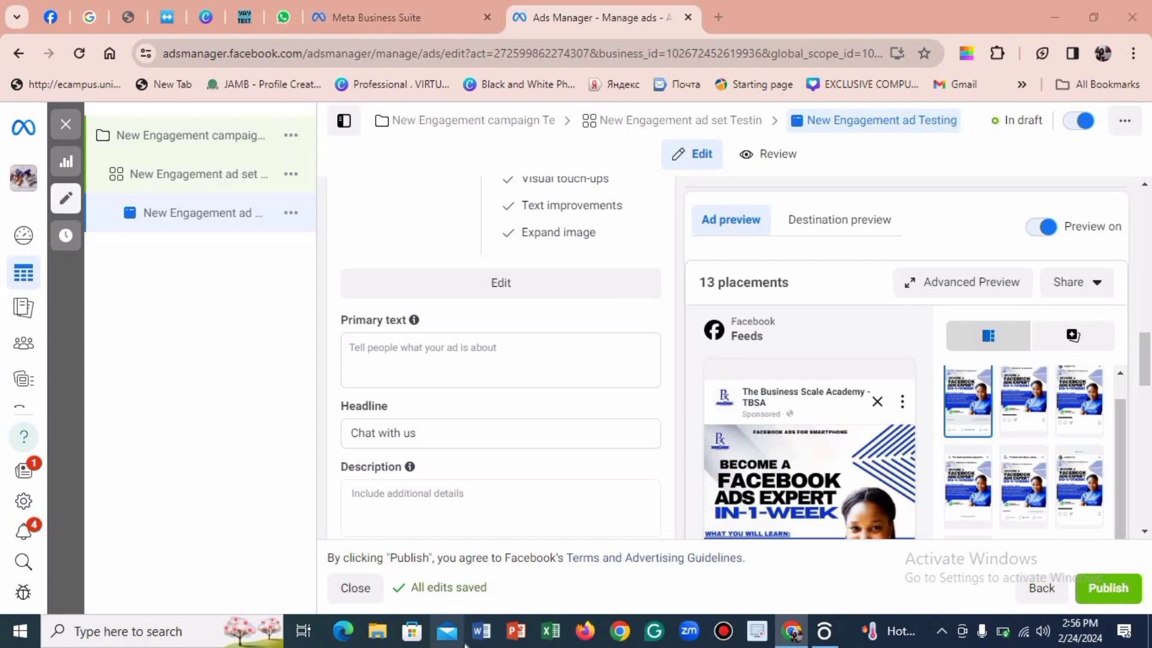
left_click(483, 638)
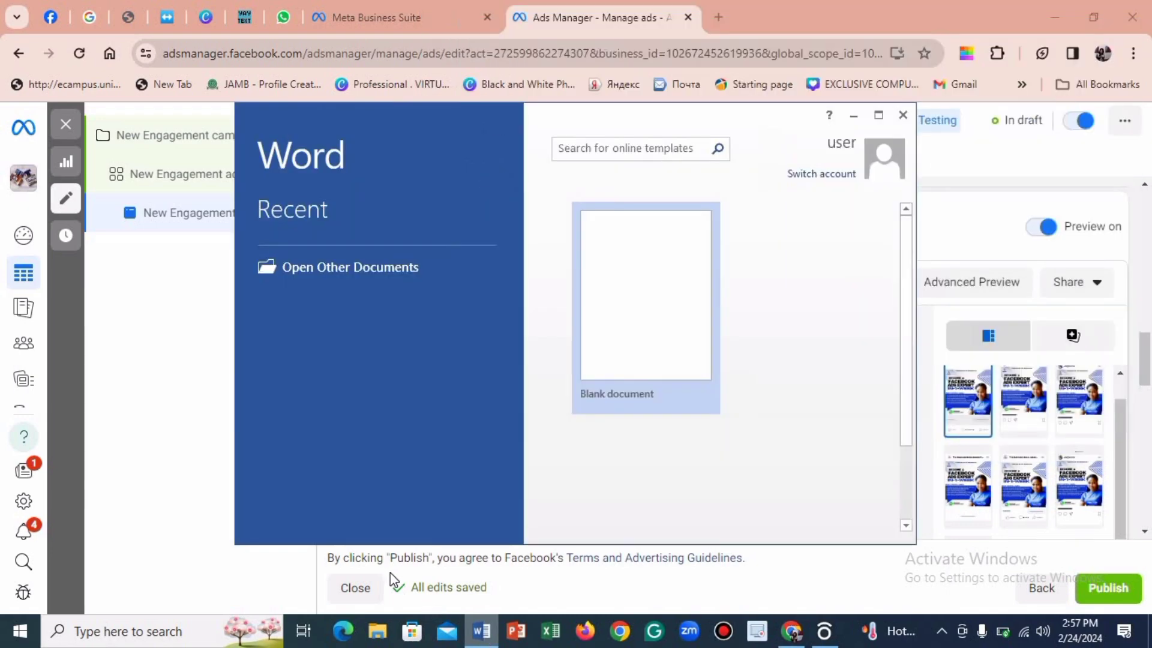
left_click(878, 115)
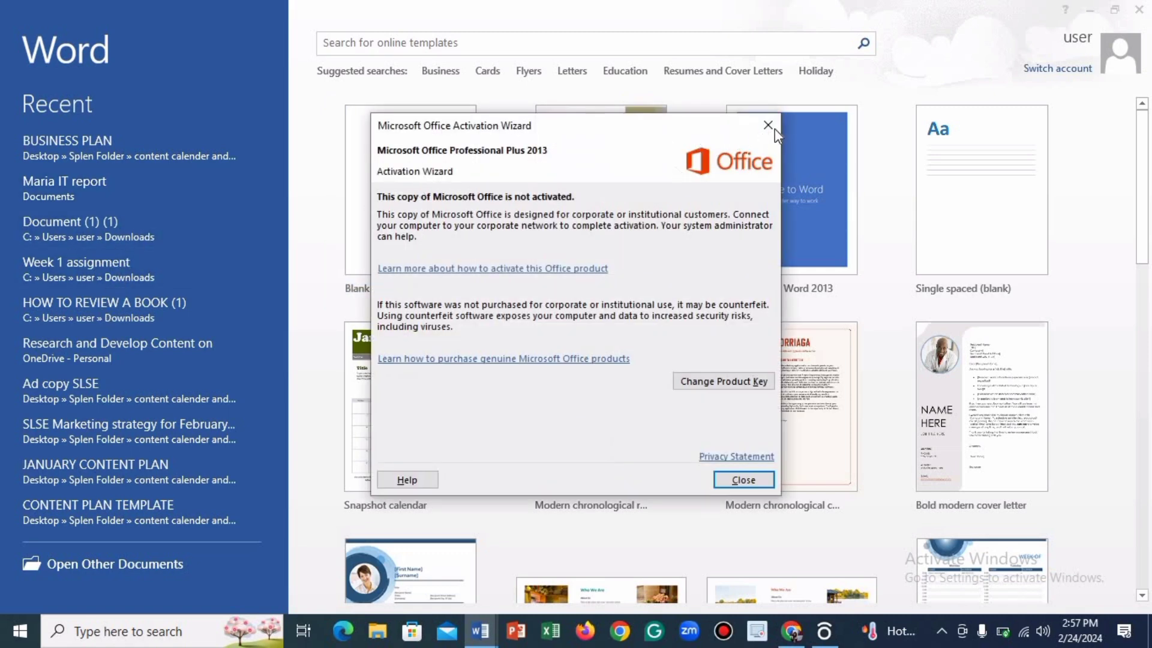
left_click(768, 125)
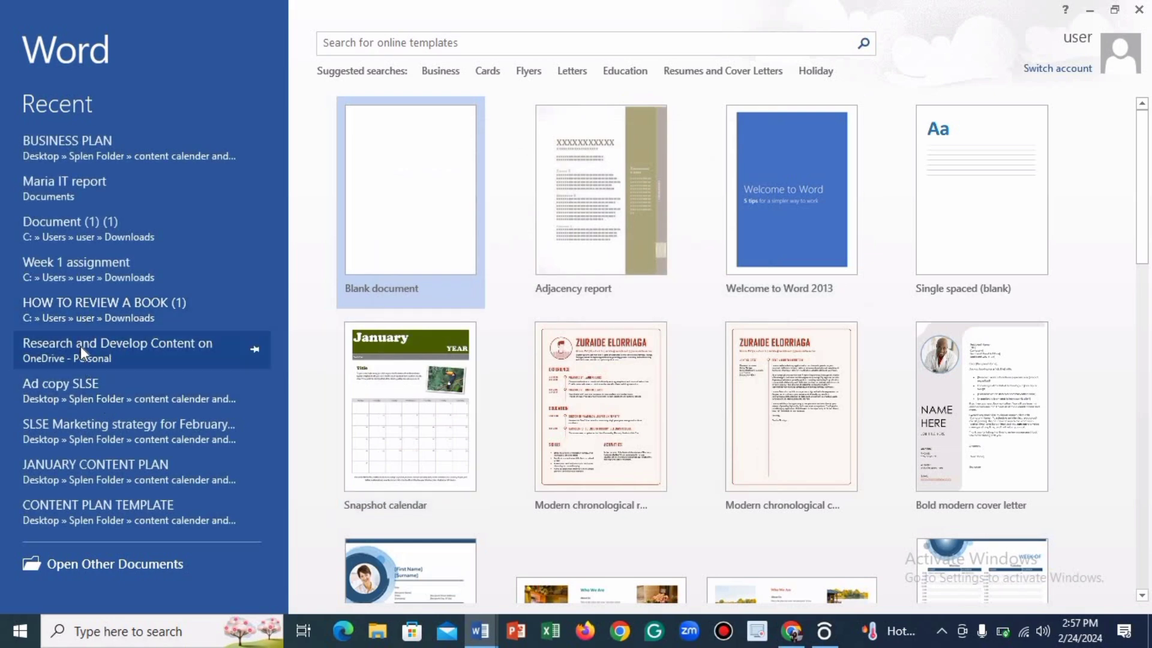
left_click(80, 384)
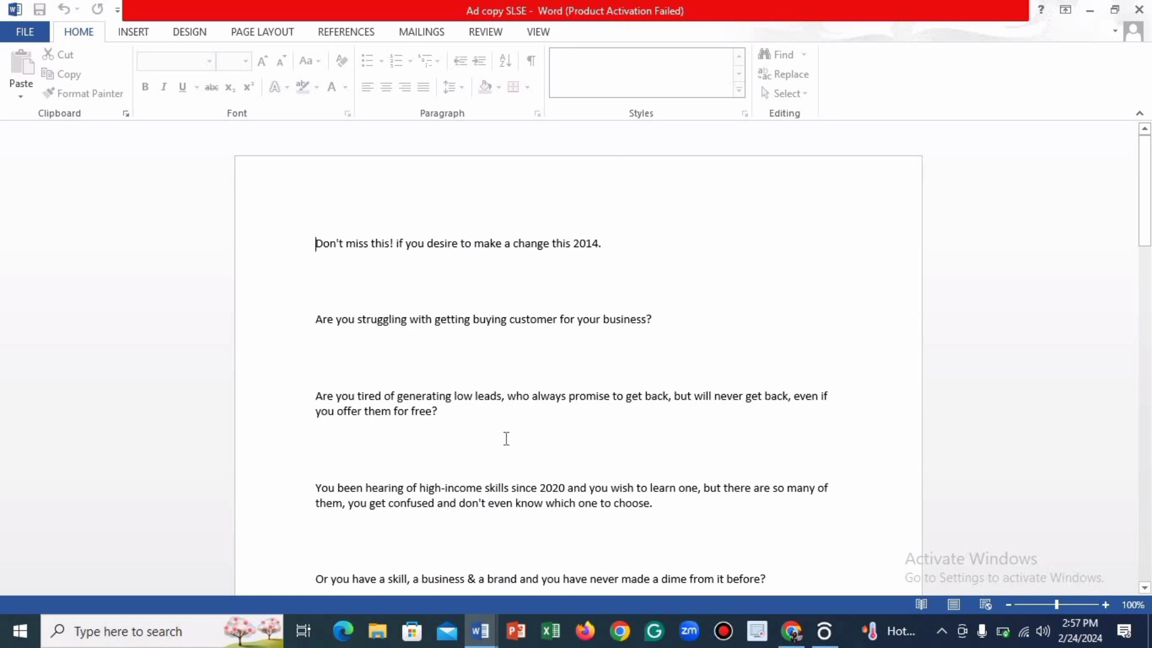
key("ctrl+a")
key("ctrl+c")
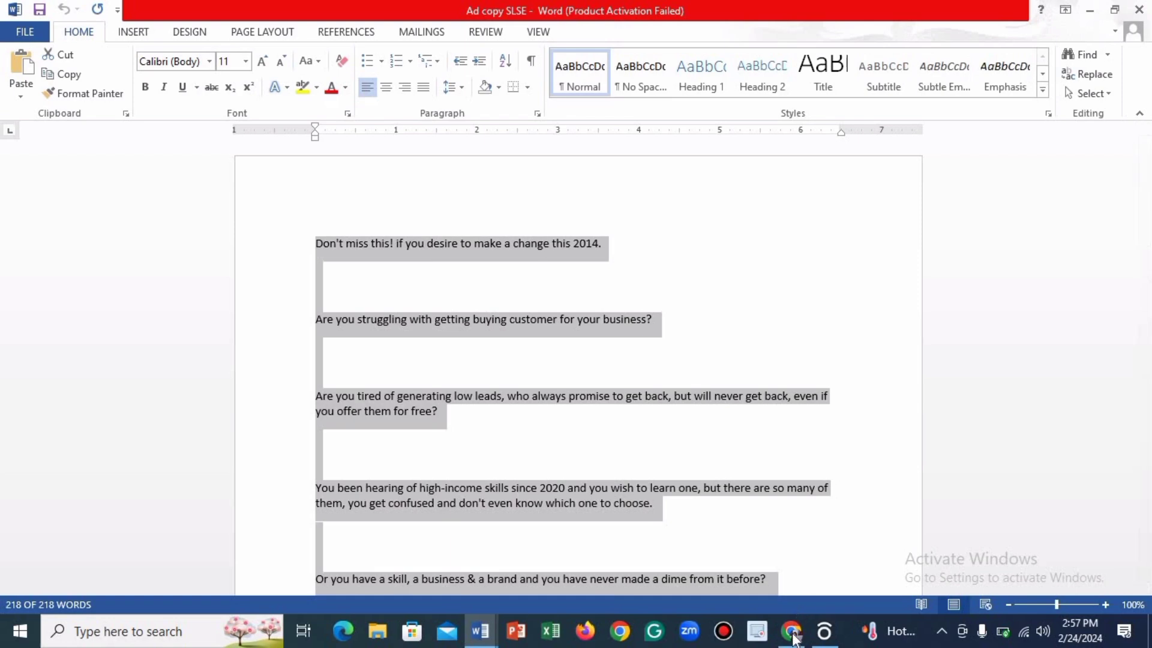
Step: Switch back to Ads Manager and paste the copied ad copy into the ad's primary text
left_click(792, 631)
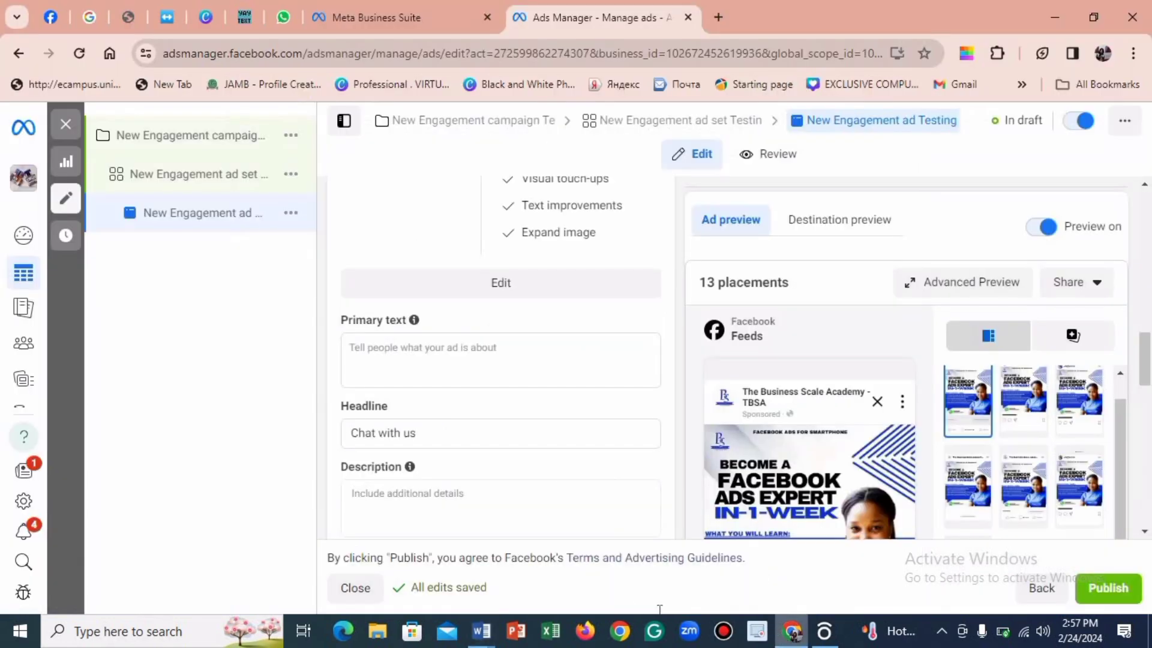
left_click(418, 363)
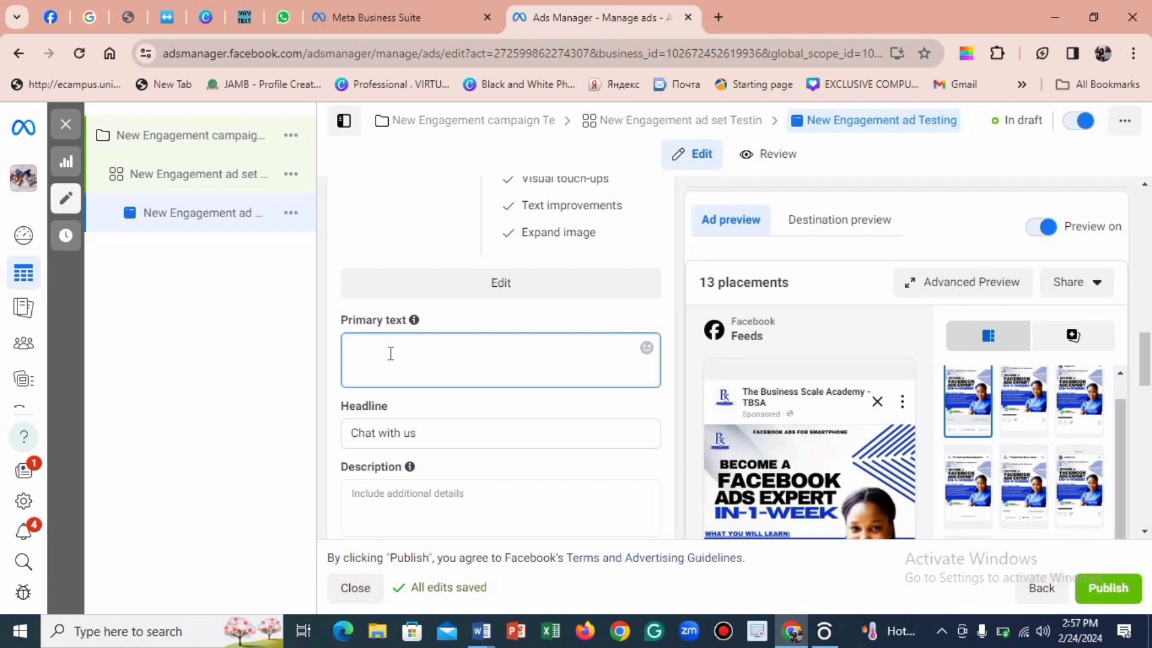
key("ctrl+v")
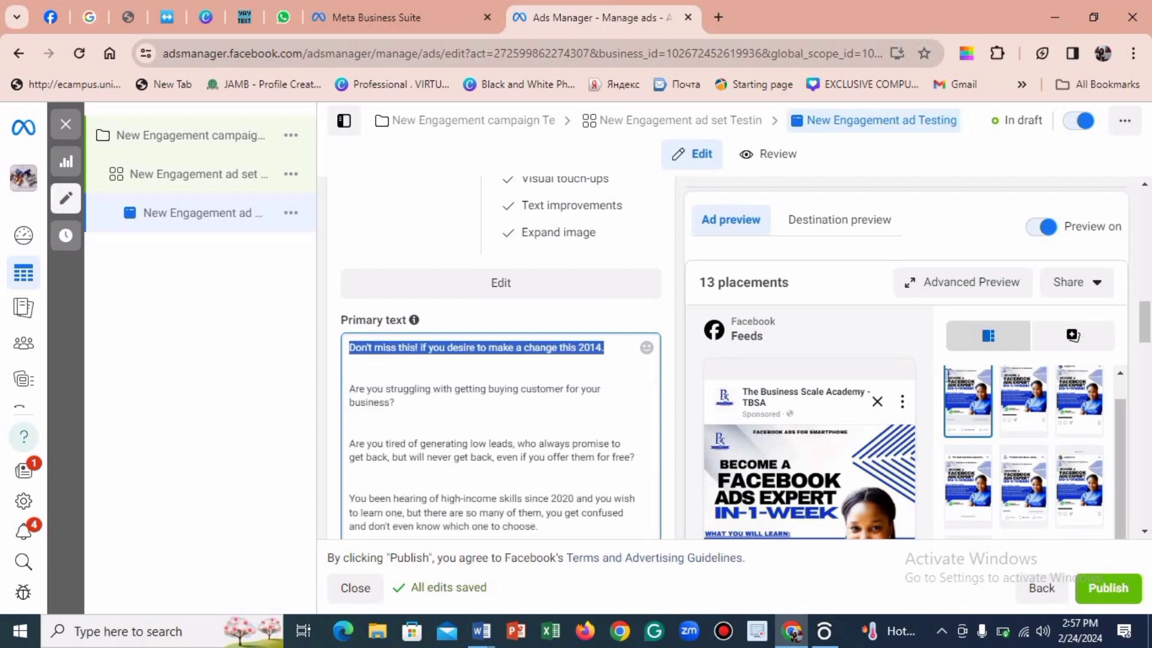
Step: Review the available call-to-action options for the ad and choose Send WhatsApp message
left_click_drag(1147, 318, 1131, 406)
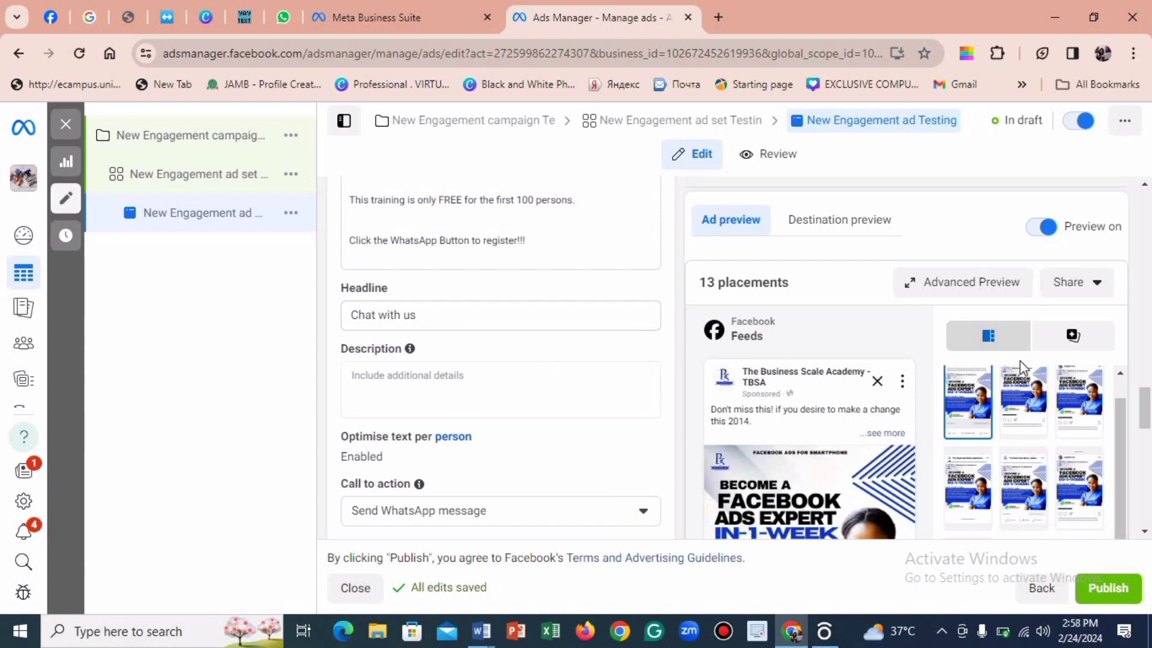
scroll(1148, 427, "down", 3)
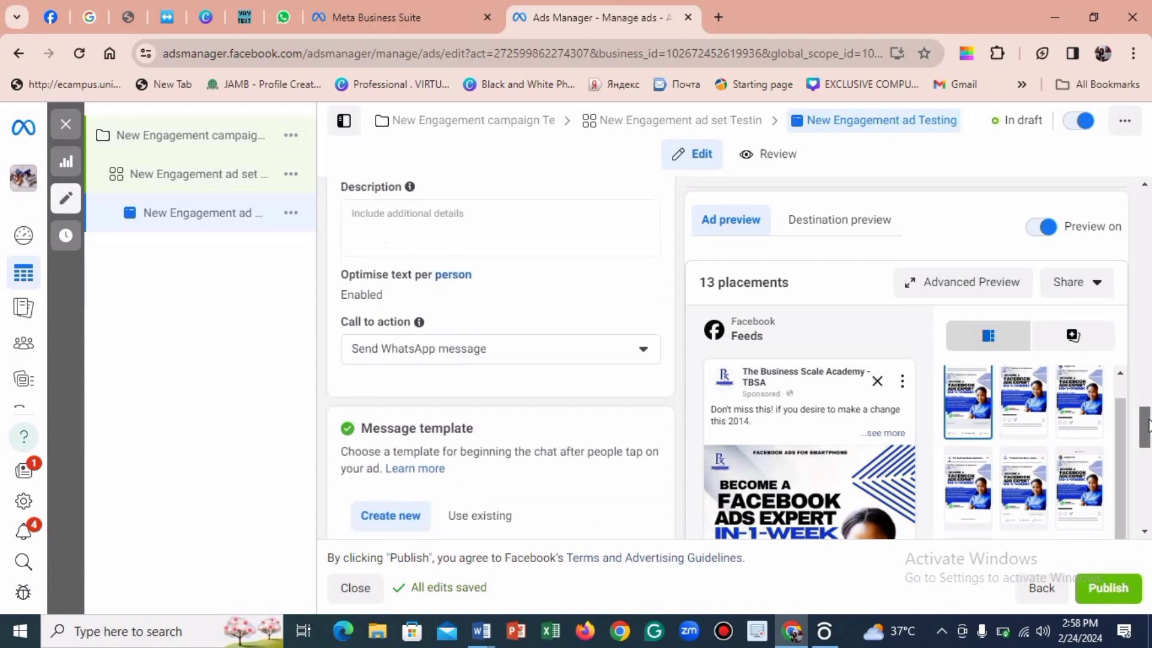
scroll(1147, 424, "up", 1)
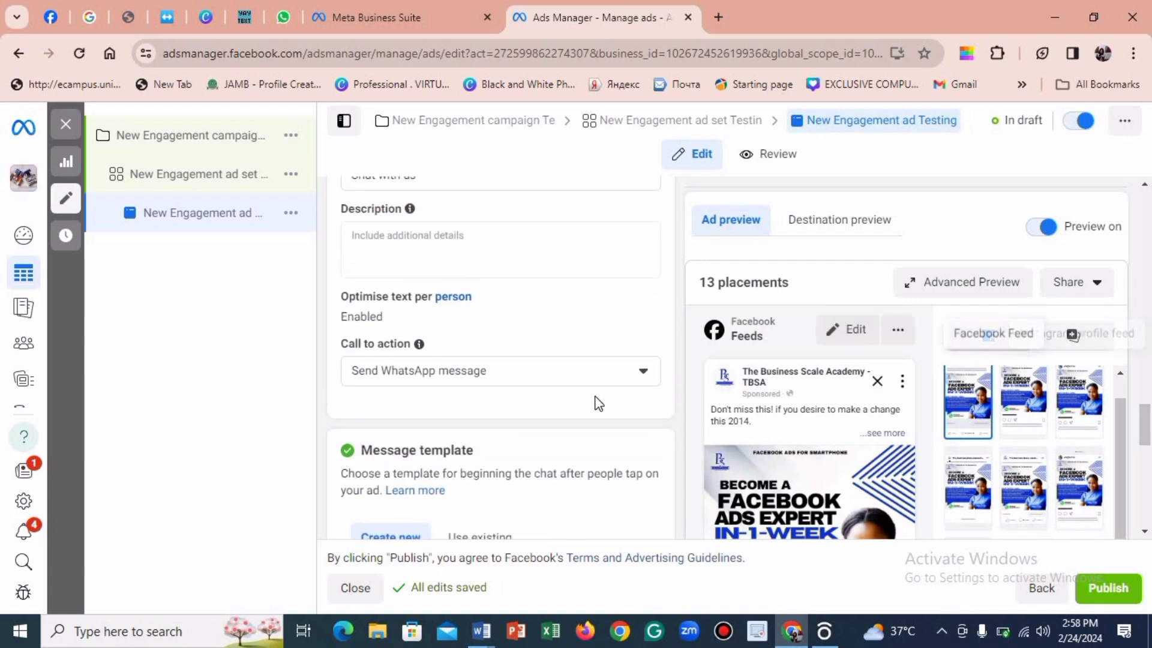
left_click(643, 376)
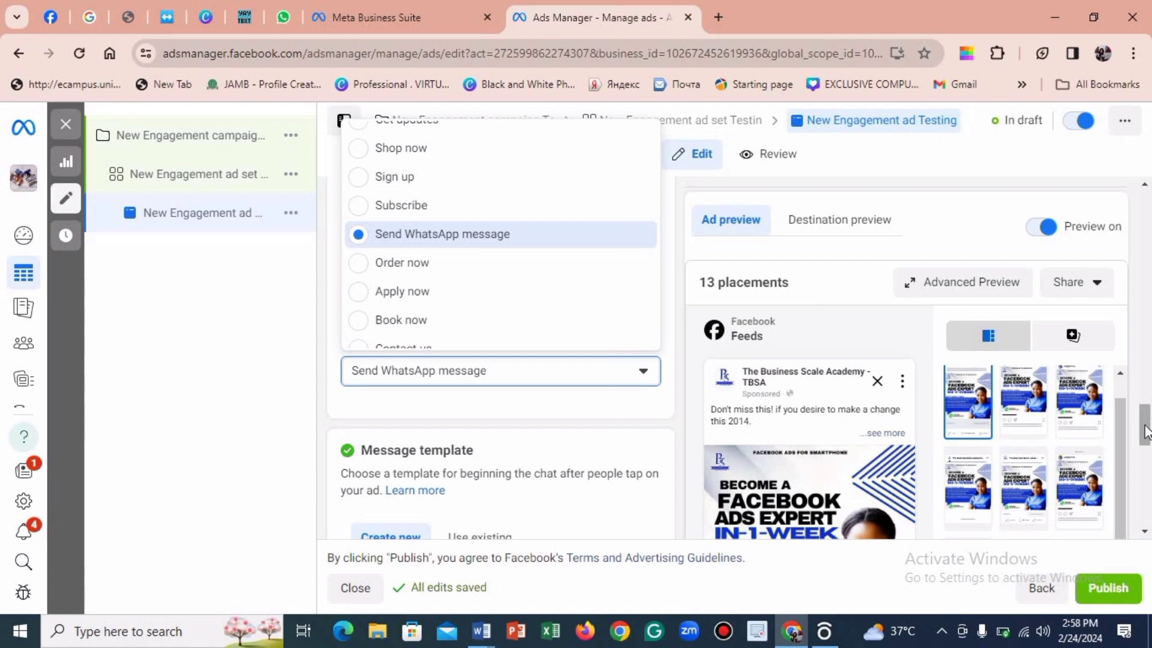
scroll(1134, 390, "up", 3)
scroll(1133, 384, "up", 1)
scroll(1133, 387, "down", 3)
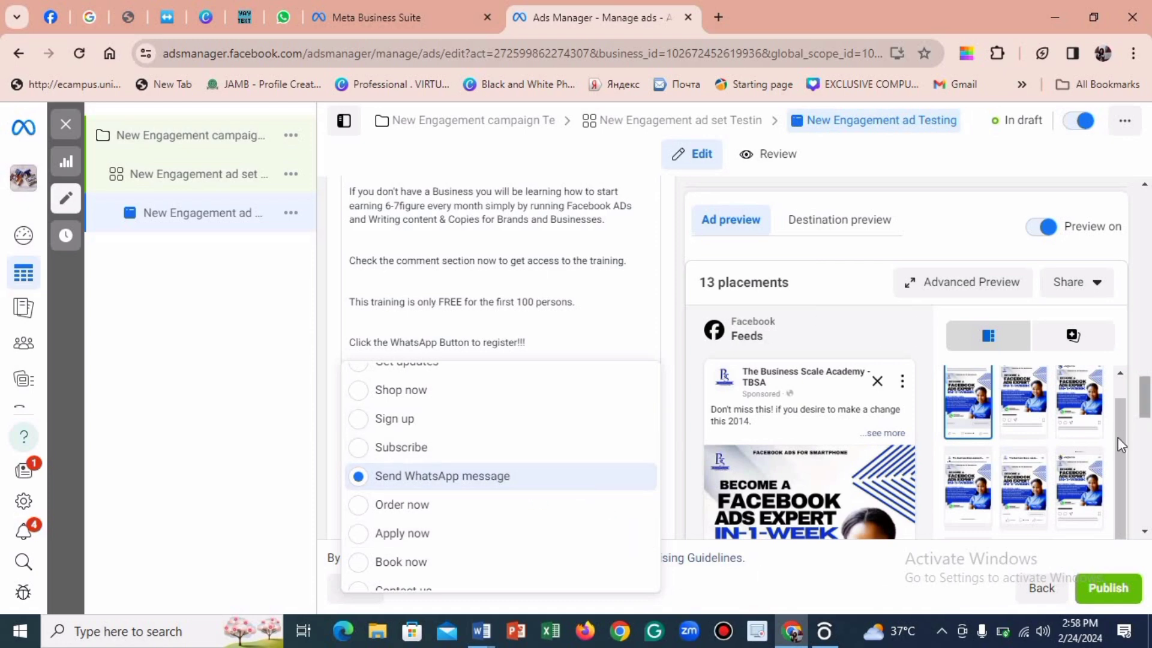
scroll(1118, 442, "up", 2)
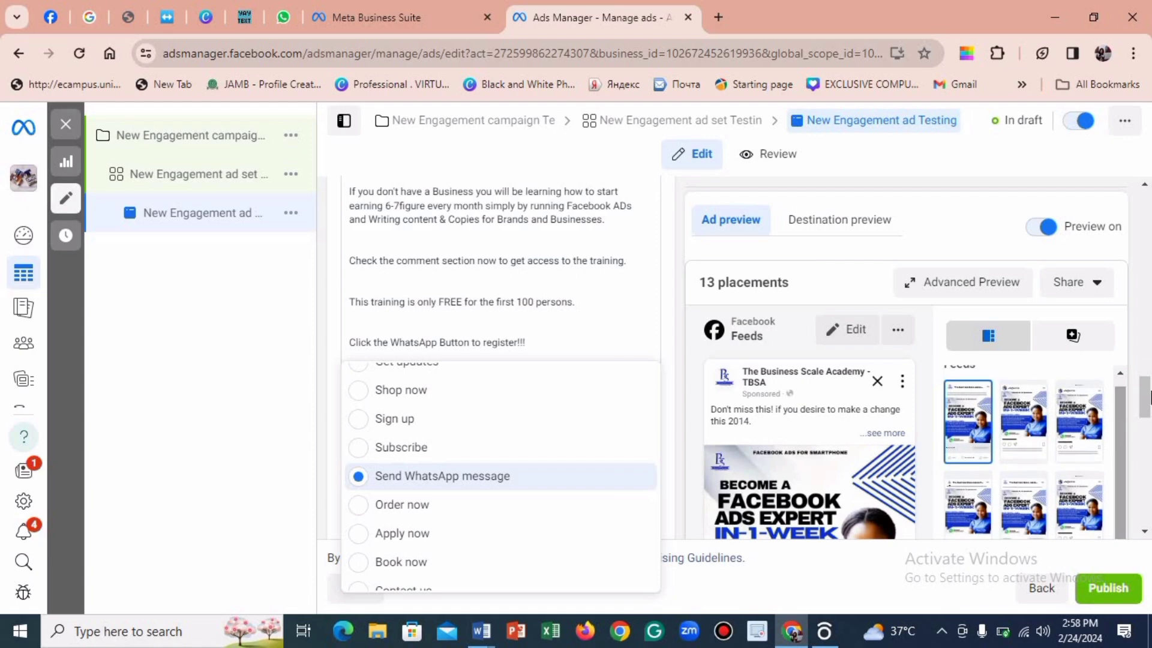
scroll(1149, 398, "down", 3)
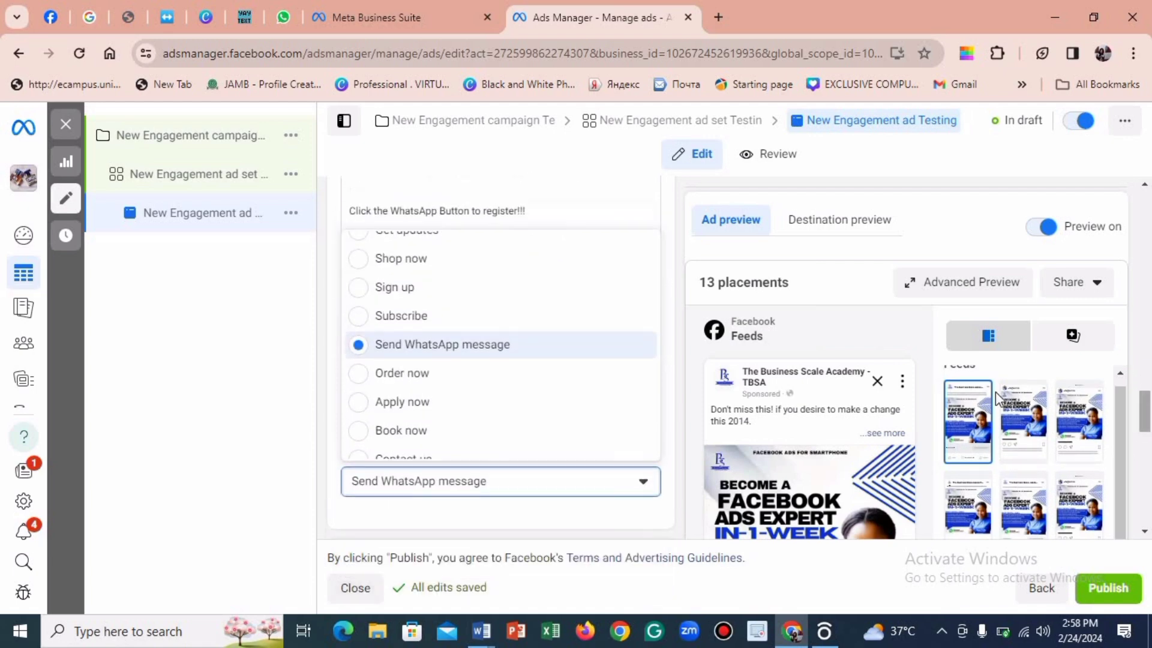
left_click(645, 482)
left_click(587, 492)
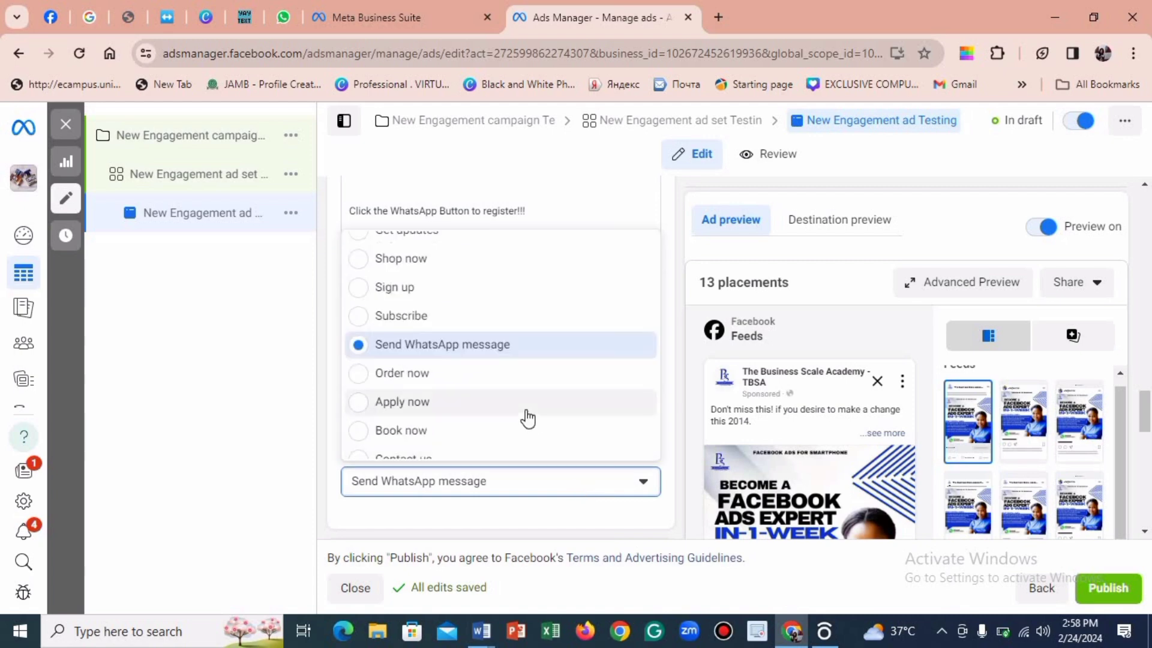
scroll(528, 418, "up", 2)
scroll(528, 418, "down", 3)
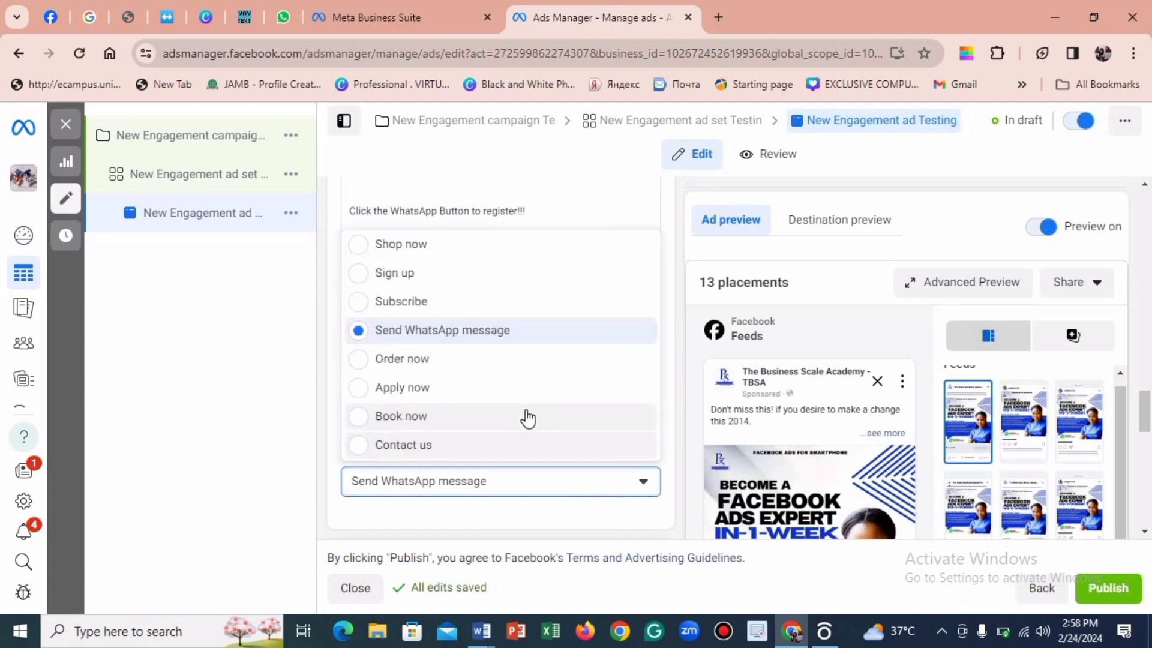
scroll(528, 419, "up", 2)
scroll(528, 418, "down", 2)
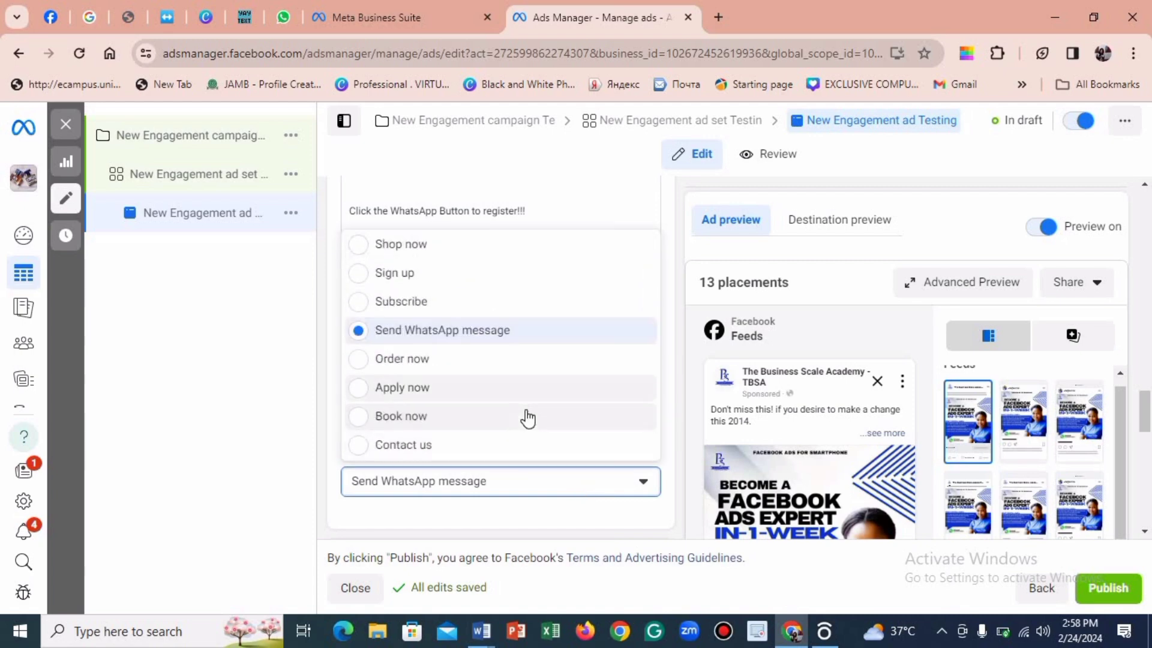
scroll(528, 418, "up", 2)
scroll(528, 418, "down", 2)
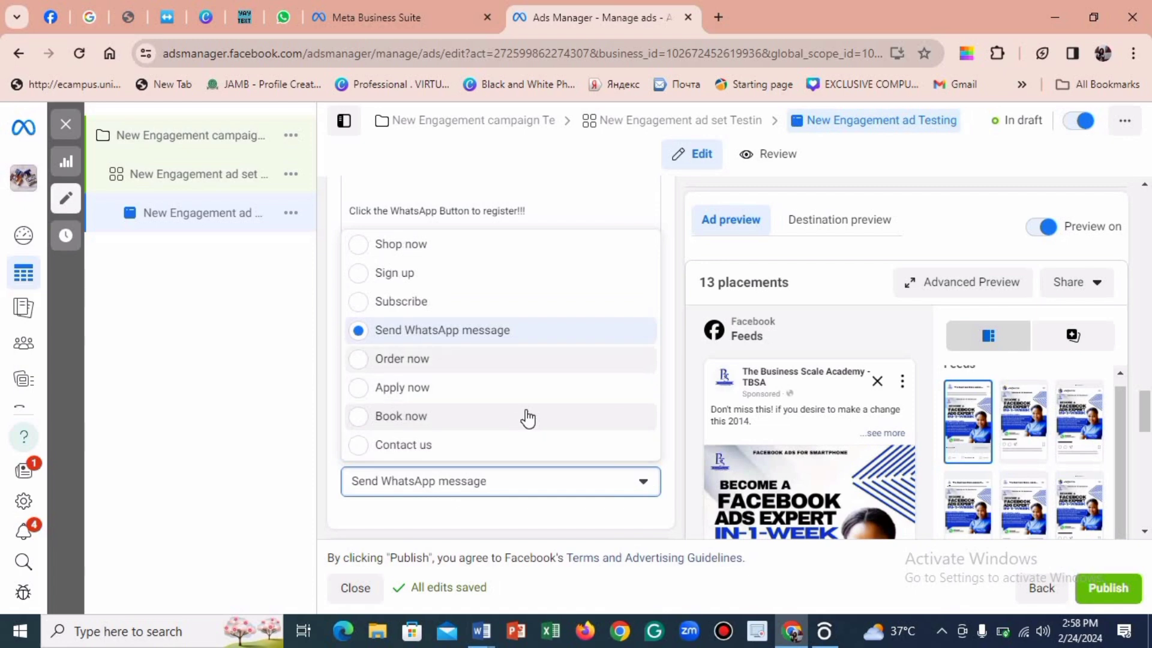
scroll(528, 418, "up", 2)
scroll(528, 418, "down", 2)
scroll(528, 418, "up", 2)
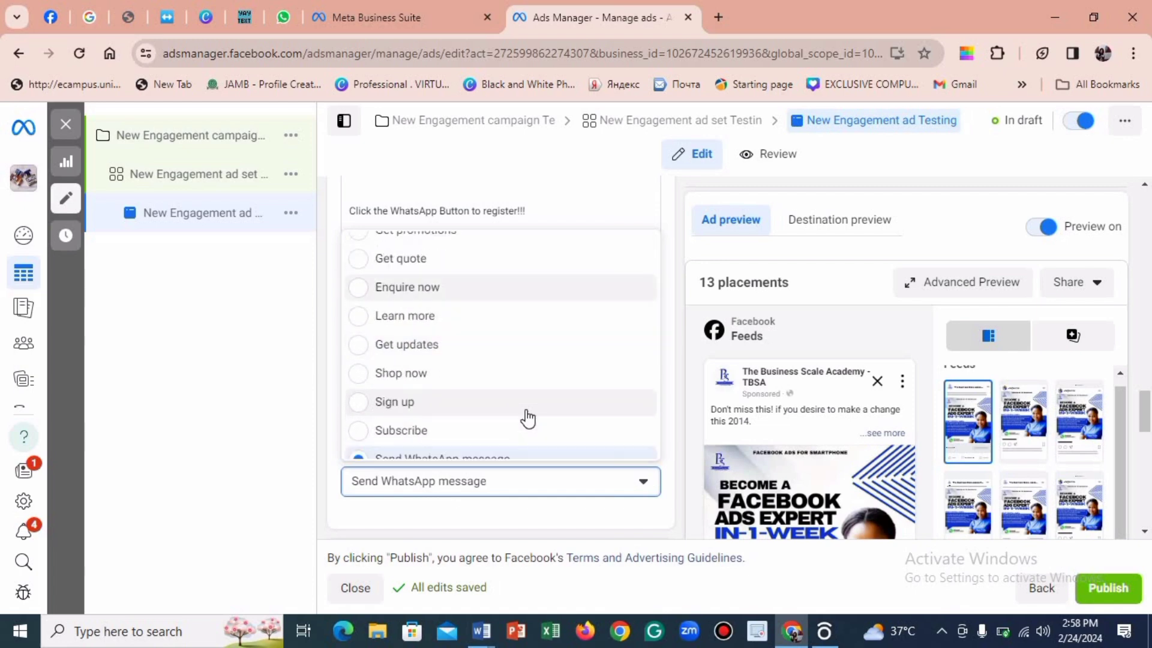
scroll(528, 418, "down", 2)
scroll(528, 419, "up", 2)
scroll(528, 418, "down", 2)
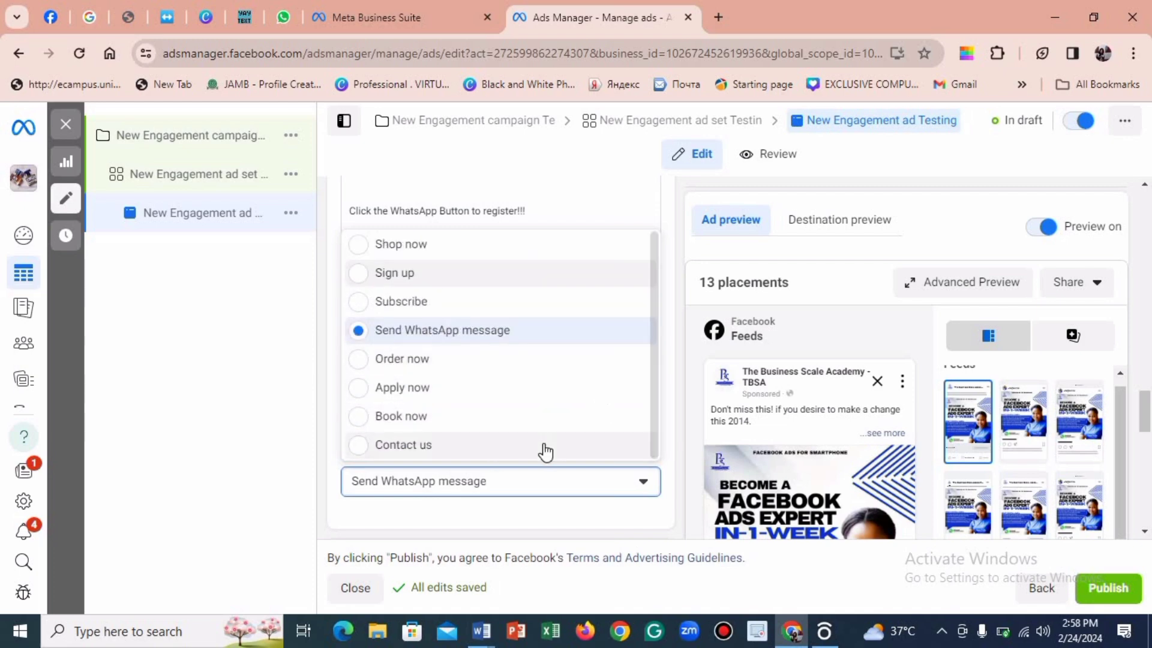
scroll(545, 451, "up", 2)
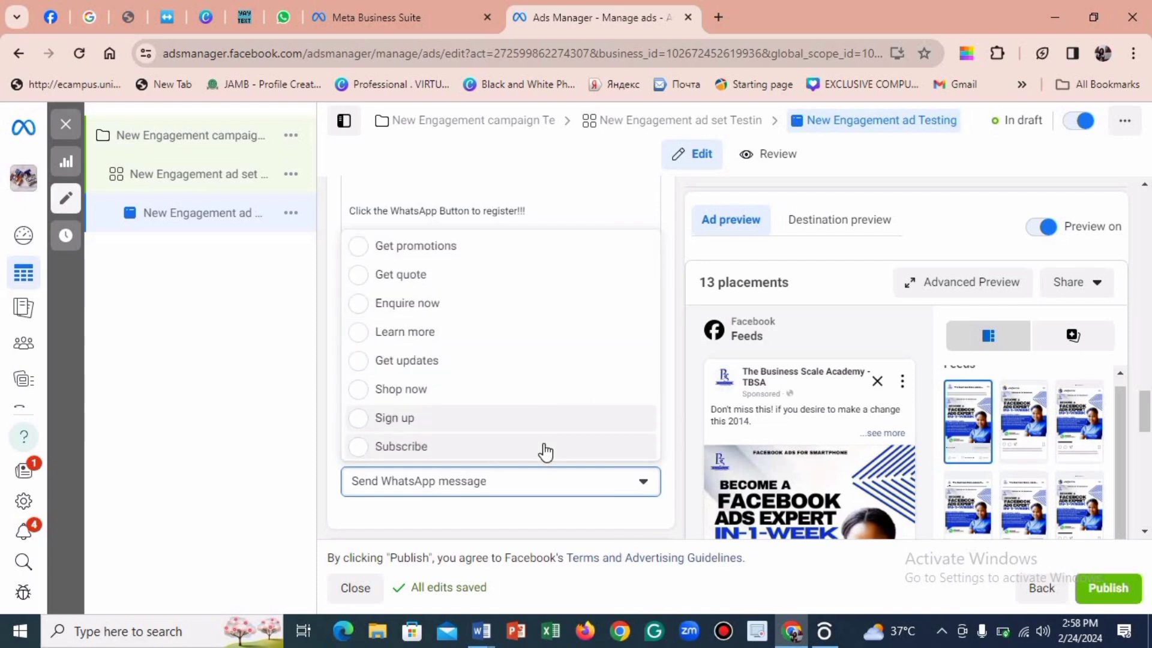
scroll(544, 451, "down", 2)
scroll(545, 451, "up", 2)
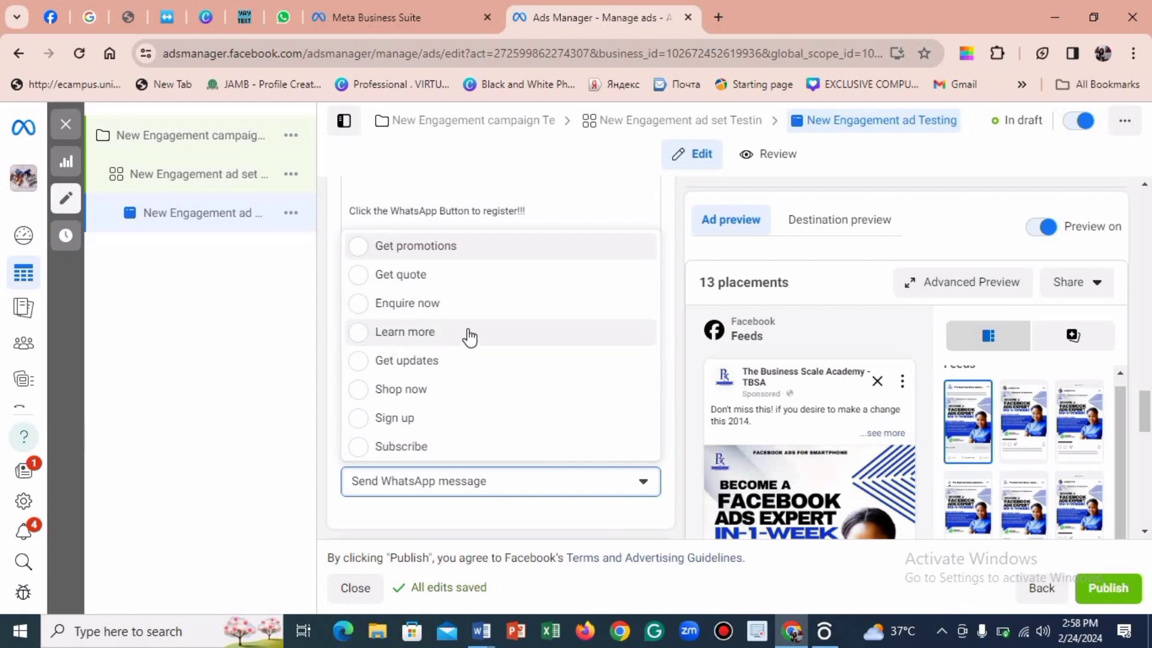
scroll(469, 338, "down", 2)
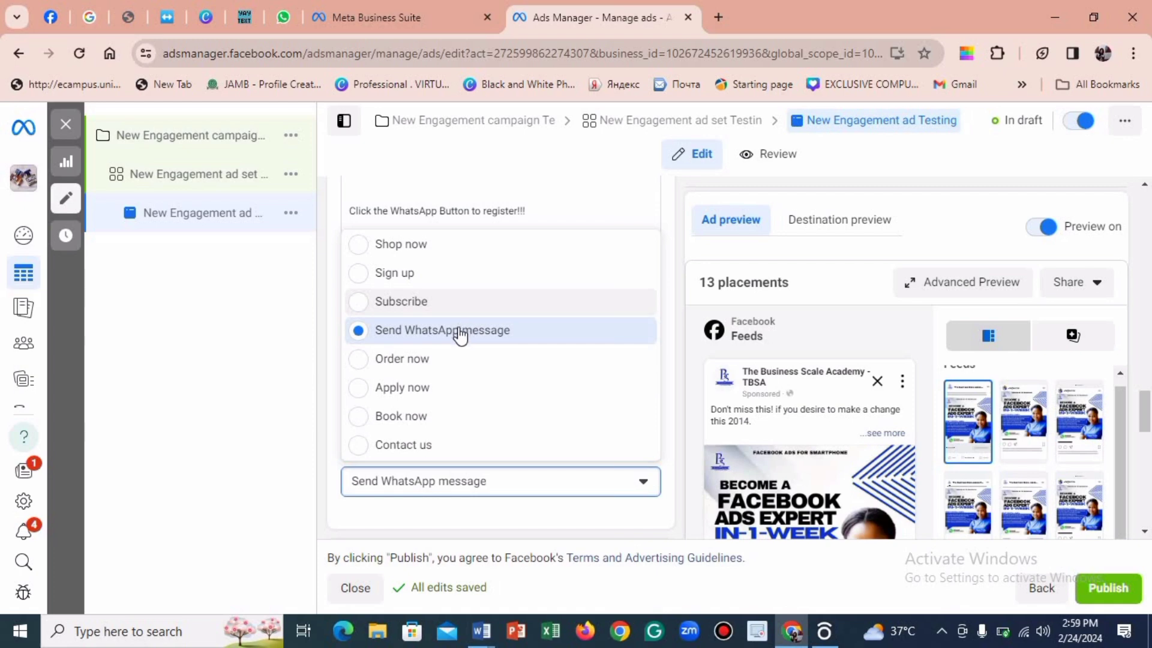
left_click(460, 331)
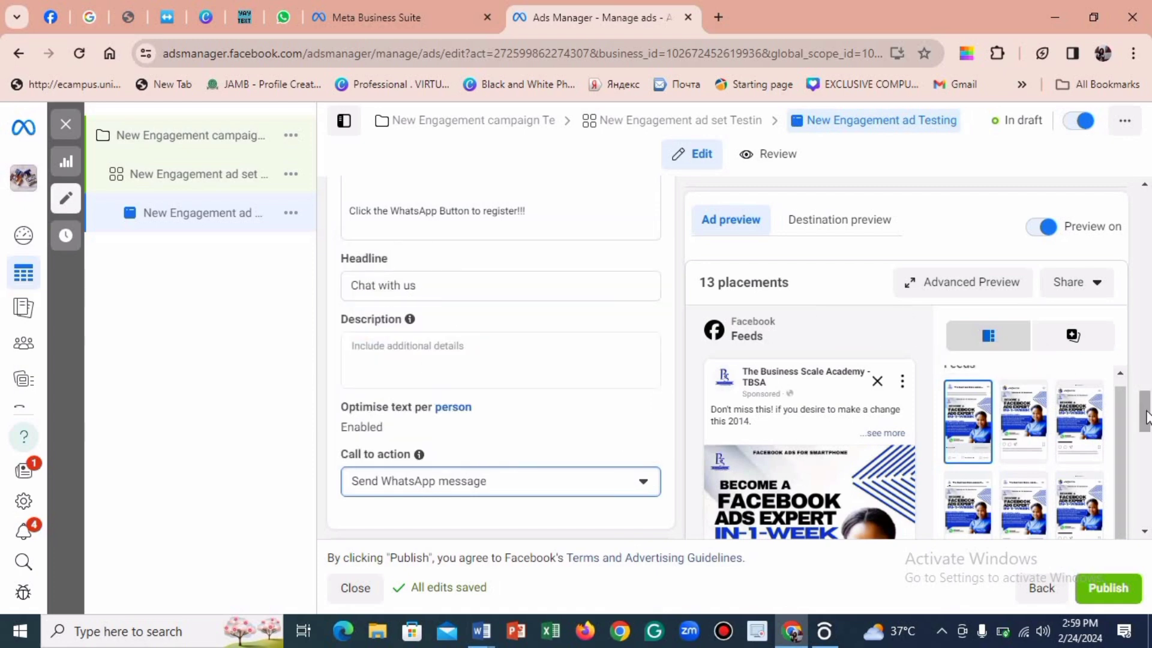
Step: Expand the Facebook Feeds ad preview, examine the whole ad from its text to the WhatsApp call to action, and close the preview
left_click_drag(1146, 420, 1131, 395)
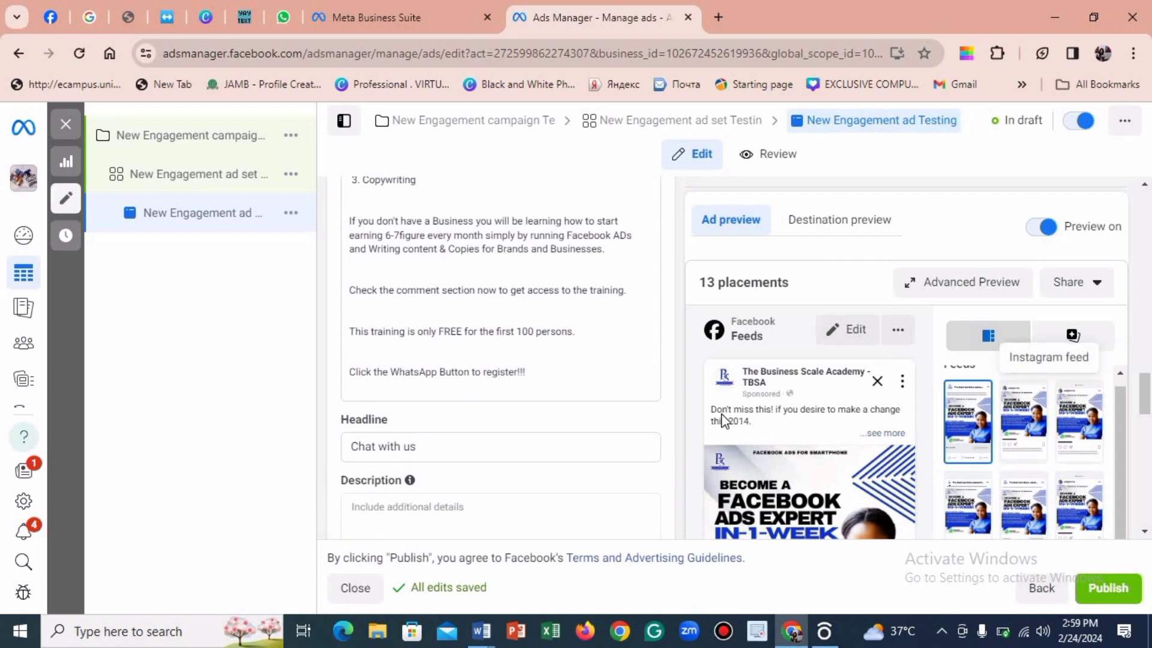
left_click(898, 335)
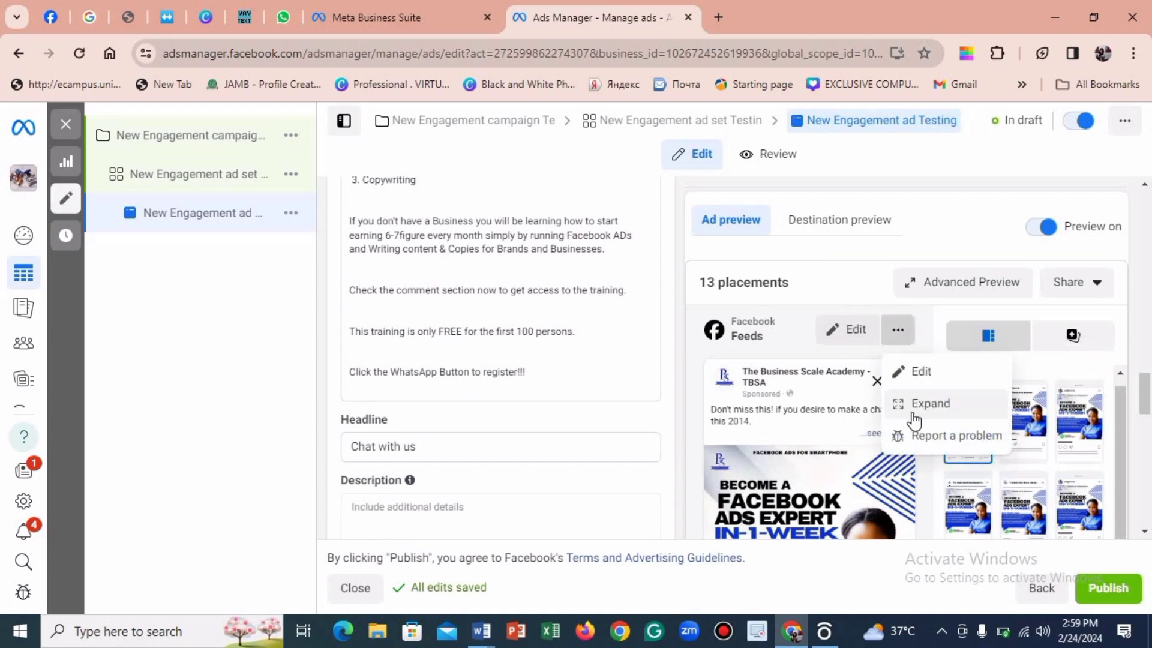
left_click(940, 405)
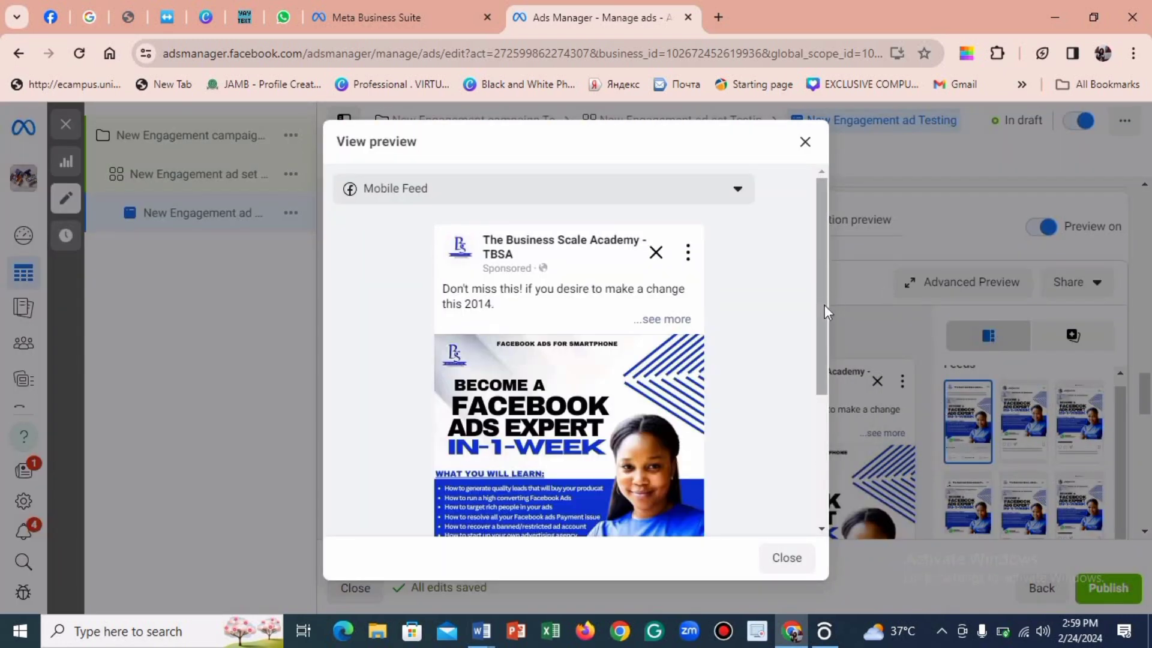
scroll(824, 369, "down", 1)
left_click_drag(824, 369, 834, 473)
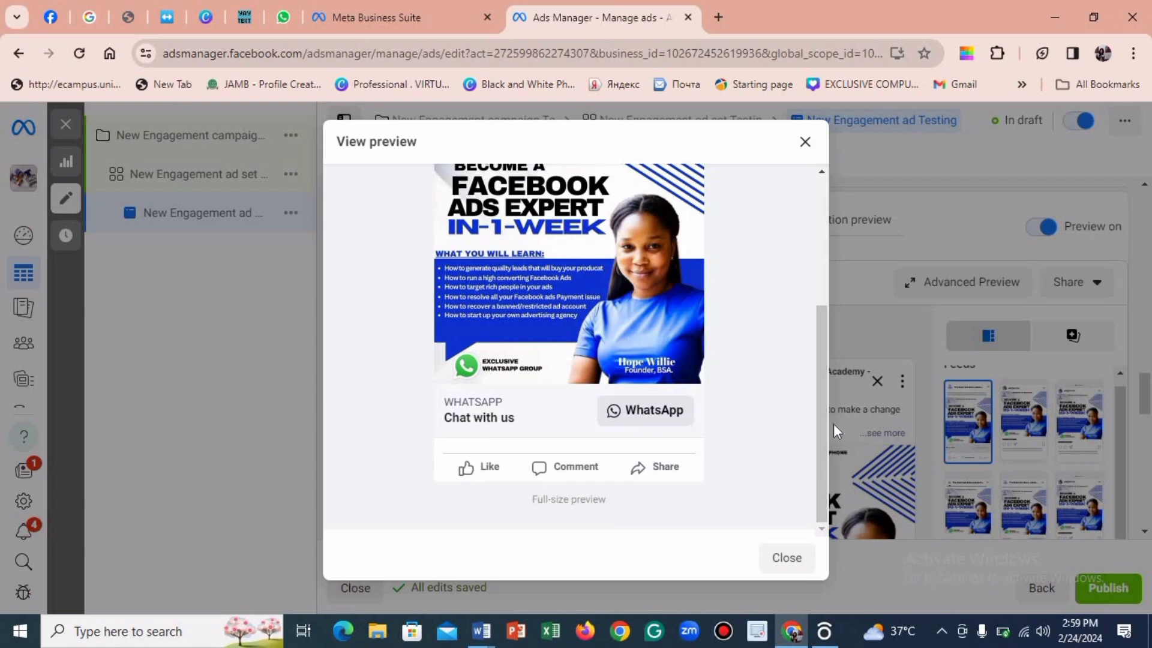
scroll(819, 419, "up", 2)
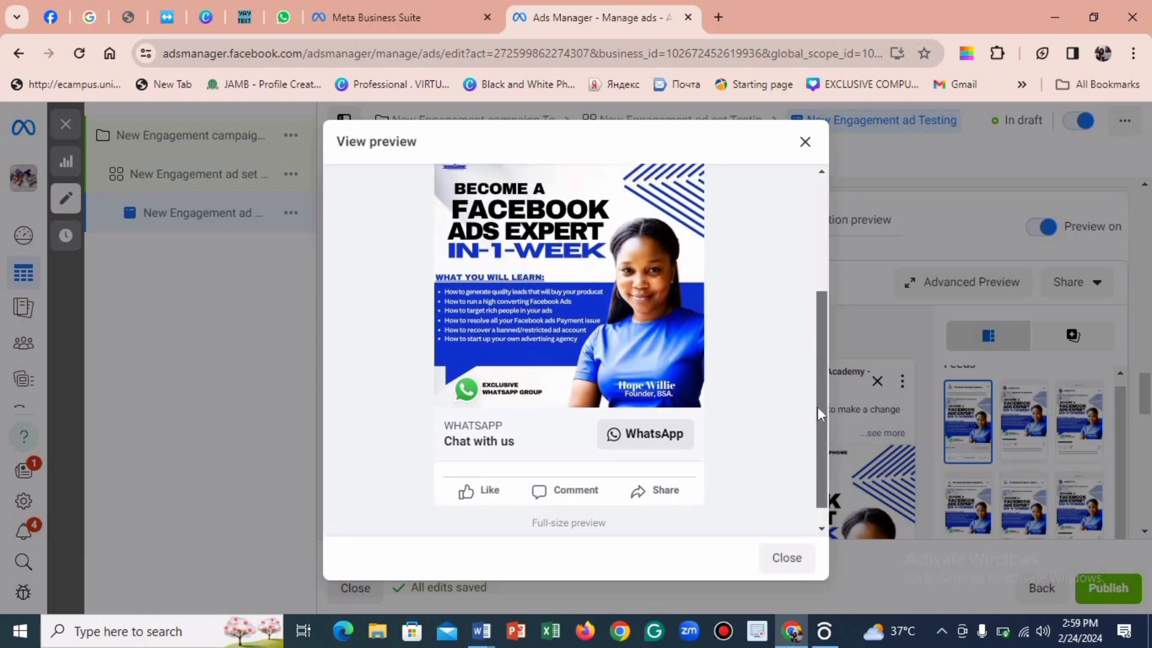
left_click_drag(817, 407, 812, 265)
scroll(774, 378, "down", 2)
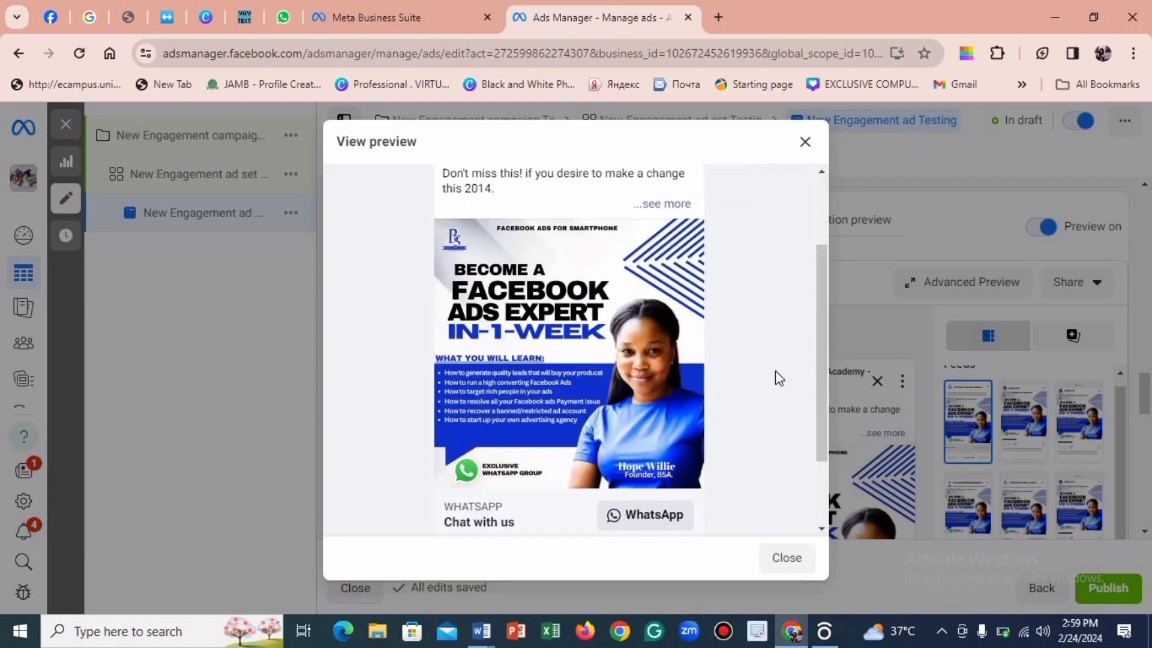
left_click(775, 556)
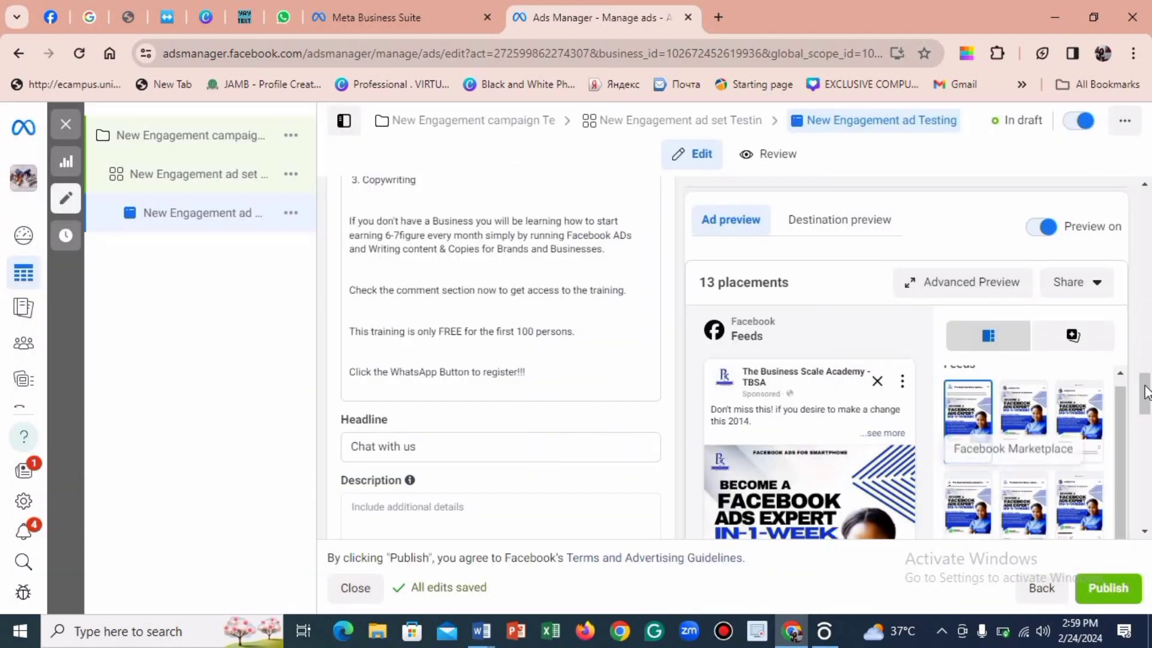
Step: Go through the remaining ad settings, dismiss the low-battery notice and publish the campaign with its ad set and ad
left_click_drag(1146, 391, 1149, 552)
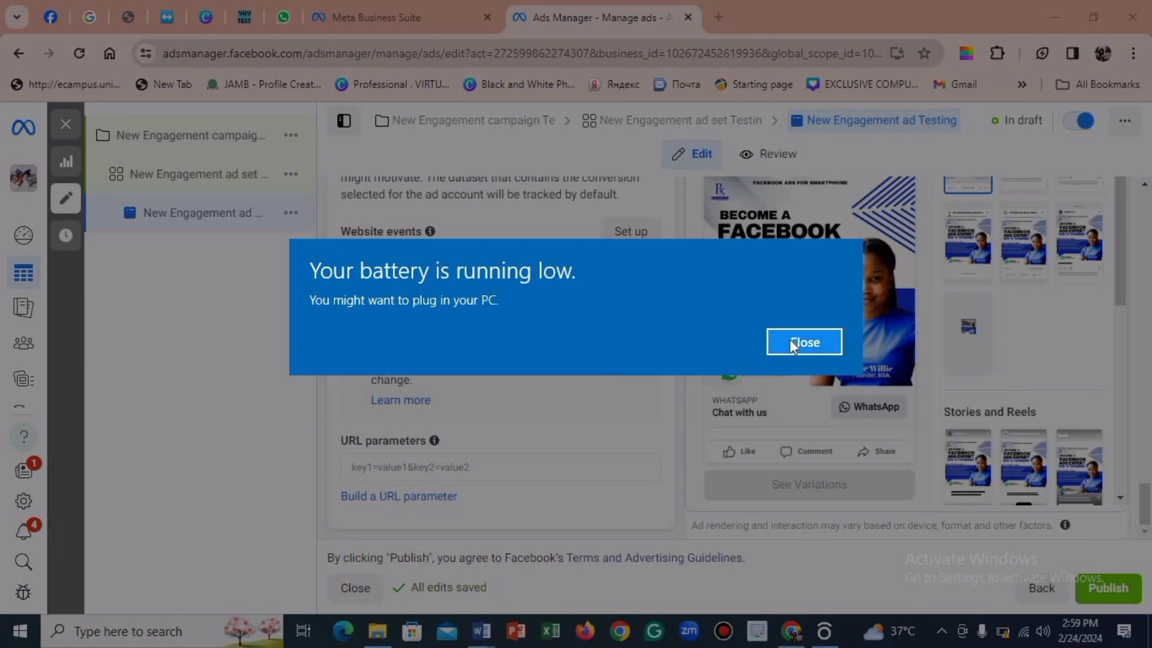
left_click(790, 339)
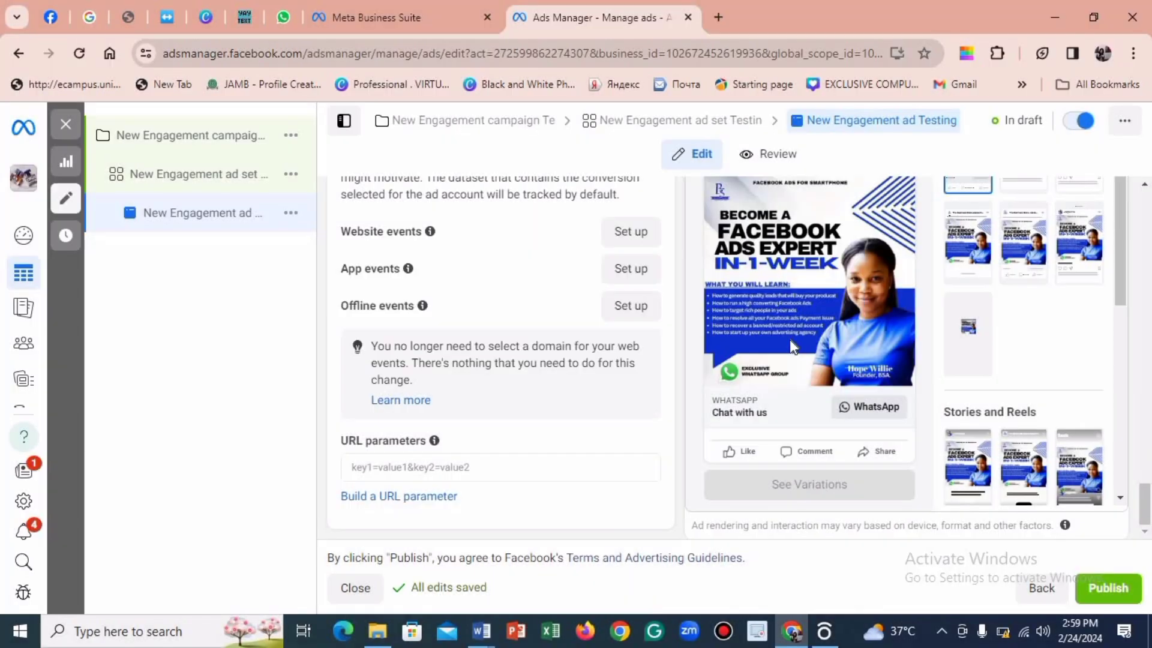
left_click(1104, 583)
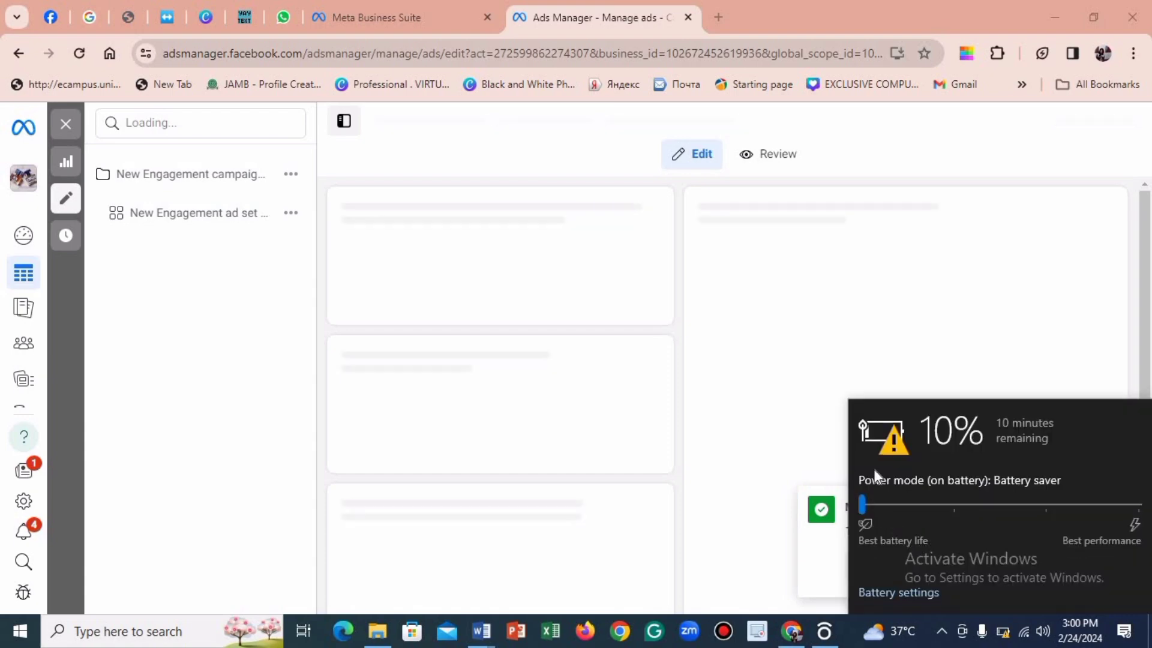
left_click(887, 328)
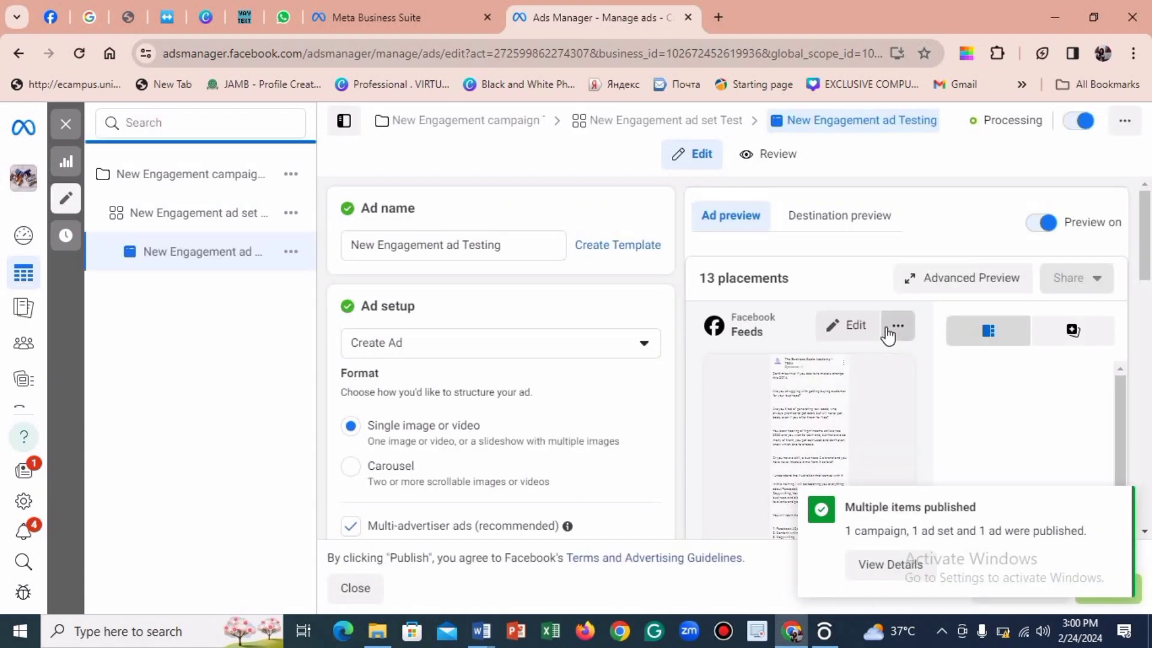
left_click(887, 329)
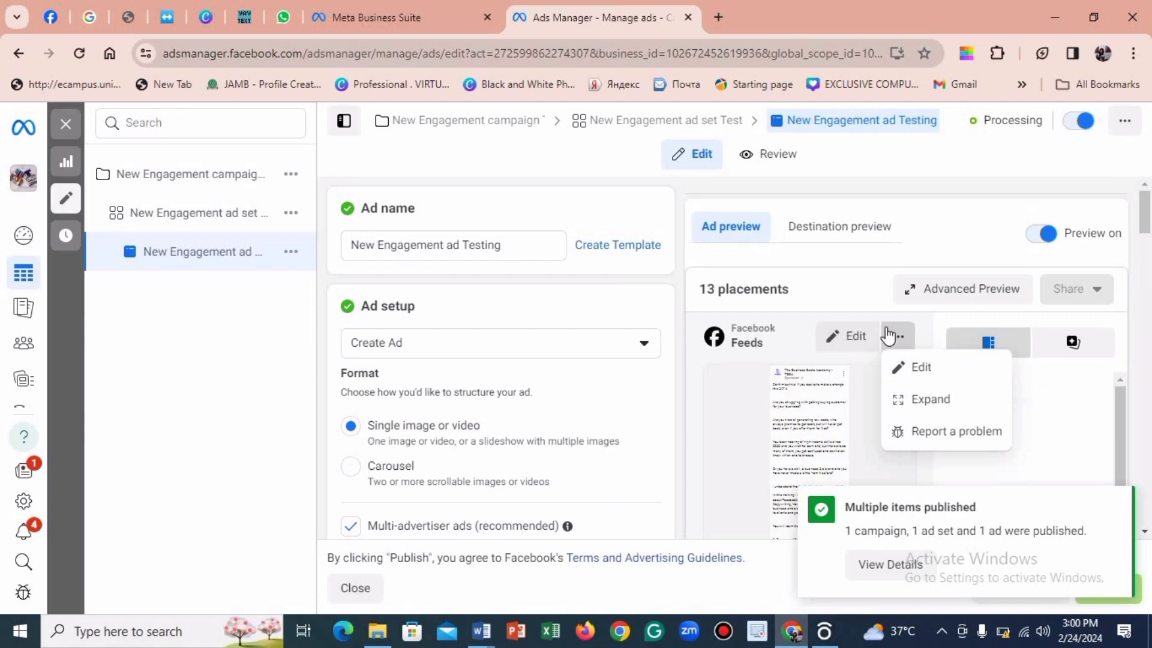